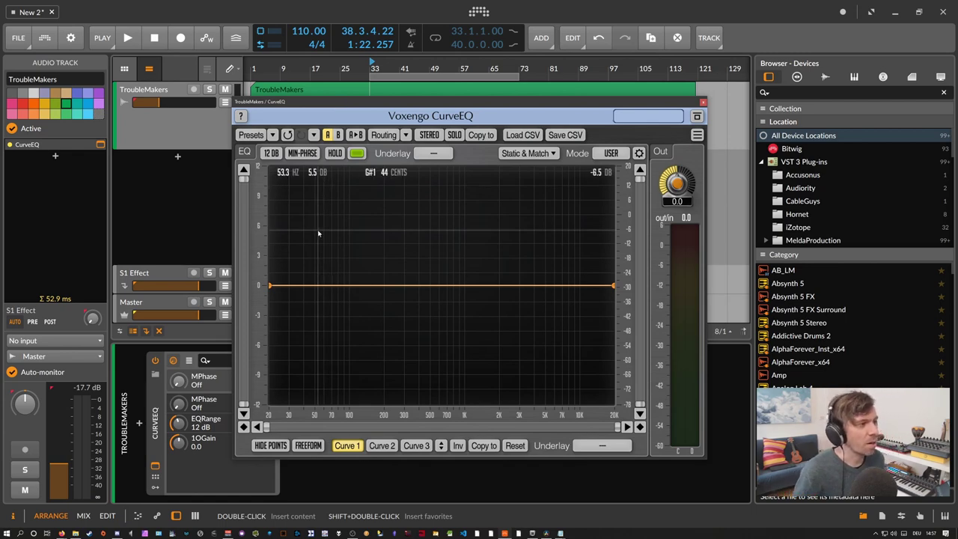
Step: Add three points to Curve 1 near 45 Hz, 700 Hz and 2.5 kHz, and move the lowest to about 65 Hz, -1.3 dB
{"action": "left_click_drag", "start_coordinate": [320, 283], "coordinate": [310, 252]}
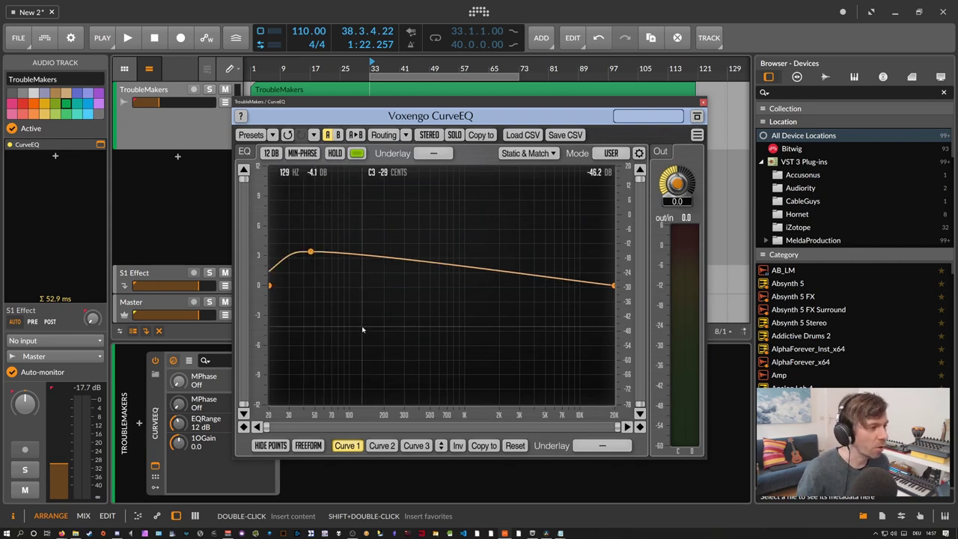
{"action": "left_click", "coordinate": [445, 241]}
{"action": "left_click", "coordinate": [510, 301]}
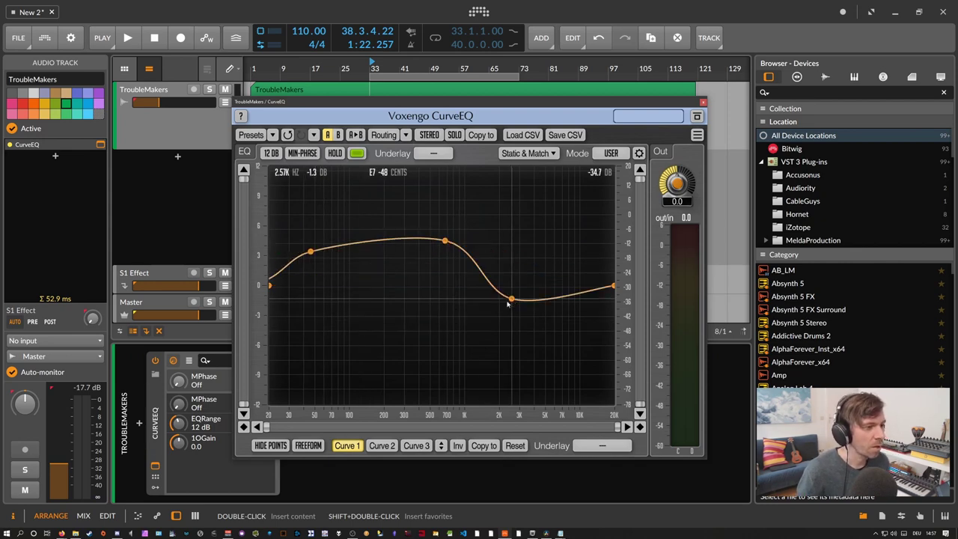
{"action": "left_click_drag", "start_coordinate": [310, 252], "coordinate": [327, 298]}
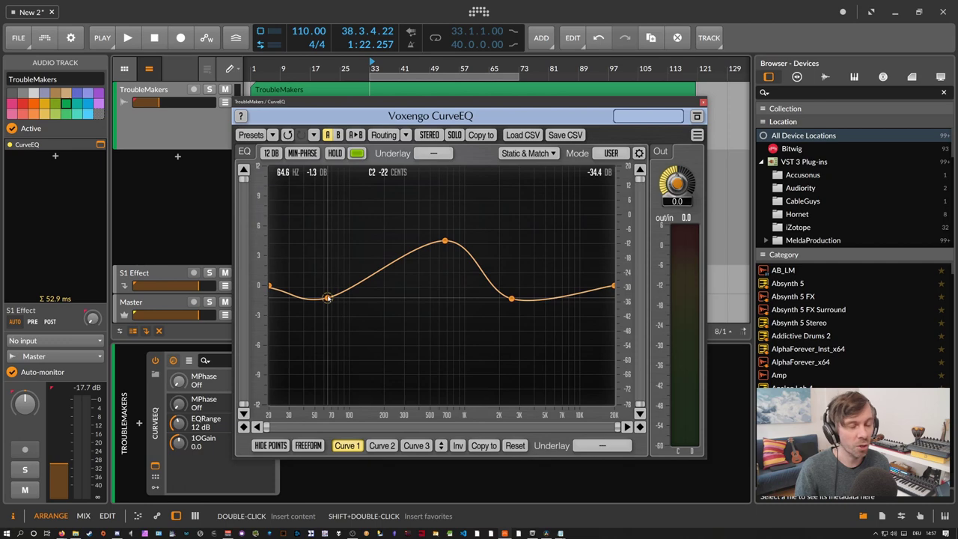
Step: Reshape Curve 1 into a steep jump near 150 Hz from about -10.5 dB to about 10.5 dB, and remove the high-frequency point
{"action": "left_click_drag", "start_coordinate": [445, 241], "coordinate": [427, 234]}
{"action": "left_click_drag", "start_coordinate": [330, 297], "coordinate": [367, 371]}
{"action": "left_click_drag", "start_coordinate": [428, 234], "coordinate": [374, 182]}
{"action": "left_click_drag", "start_coordinate": [367, 371], "coordinate": [365, 392]}
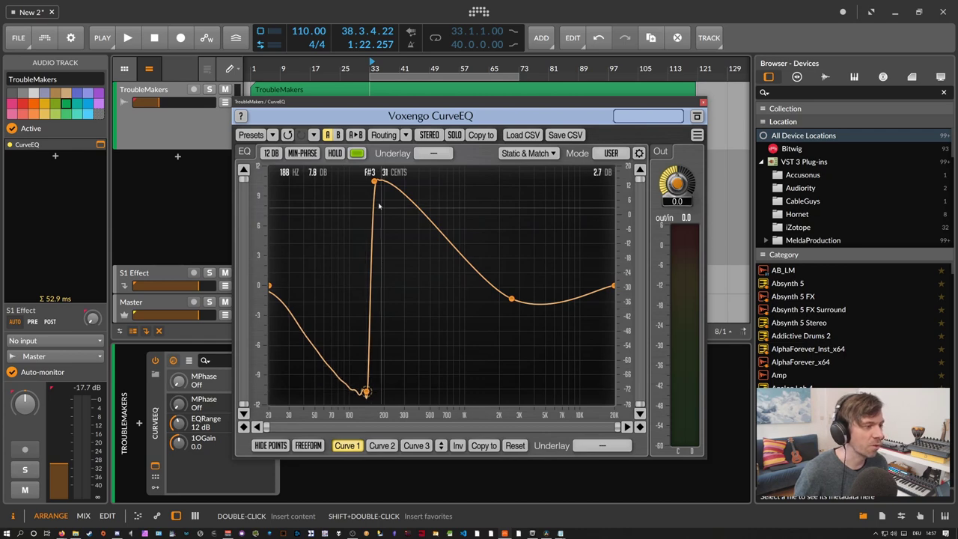
{"action": "left_click_drag", "start_coordinate": [512, 299], "coordinate": [381, 215]}
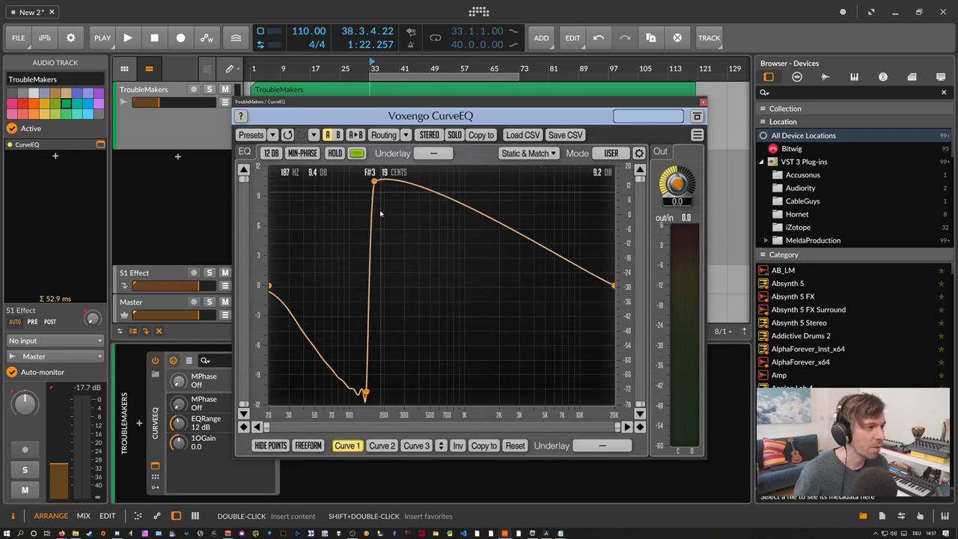
Step: Nudge the two remaining Curve 1 points and delete both to flatten the curve
{"action": "mouse_move", "coordinate": [365, 392]}
{"action": "left_mouse_down"}
{"action": "mouse_move", "coordinate": [358, 385]}
{"action": "mouse_move", "coordinate": [367, 389]}
{"action": "left_mouse_up"}
{"action": "mouse_move", "coordinate": [375, 183]}
{"action": "left_mouse_down"}
{"action": "mouse_move", "coordinate": [454, 188]}
{"action": "mouse_move", "coordinate": [371, 185]}
{"action": "left_mouse_up"}
{"action": "double_click", "coordinate": [372, 185]}
{"action": "double_click", "coordinate": [368, 387]}
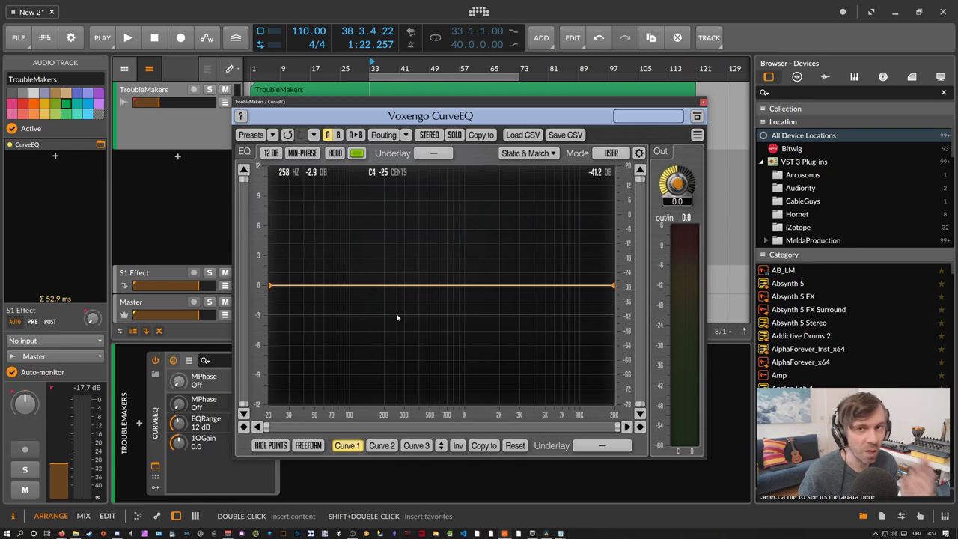
Step: Draw a freeform wavy shape across Curve 1, redraw it with about 3 dB peaks near 50 Hz and 1 kHz, and leave freeform mode
{"action": "left_click", "coordinate": [308, 445]}
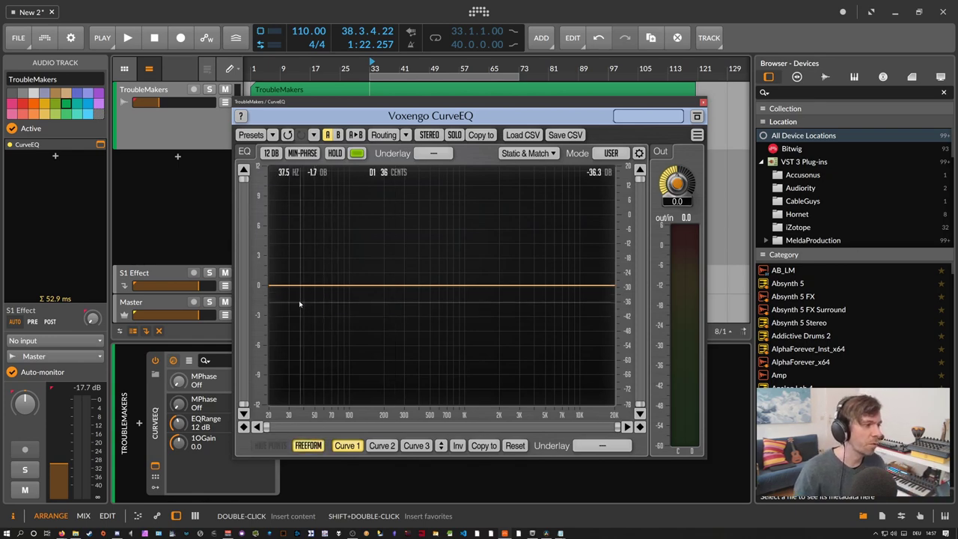
{"action": "mouse_move", "coordinate": [291, 306]}
{"action": "left_mouse_down"}
{"action": "mouse_move", "coordinate": [332, 260]}
{"action": "mouse_move", "coordinate": [361, 320]}
{"action": "mouse_move", "coordinate": [416, 288]}
{"action": "mouse_move", "coordinate": [473, 308]}
{"action": "mouse_move", "coordinate": [582, 285]}
{"action": "left_mouse_up"}
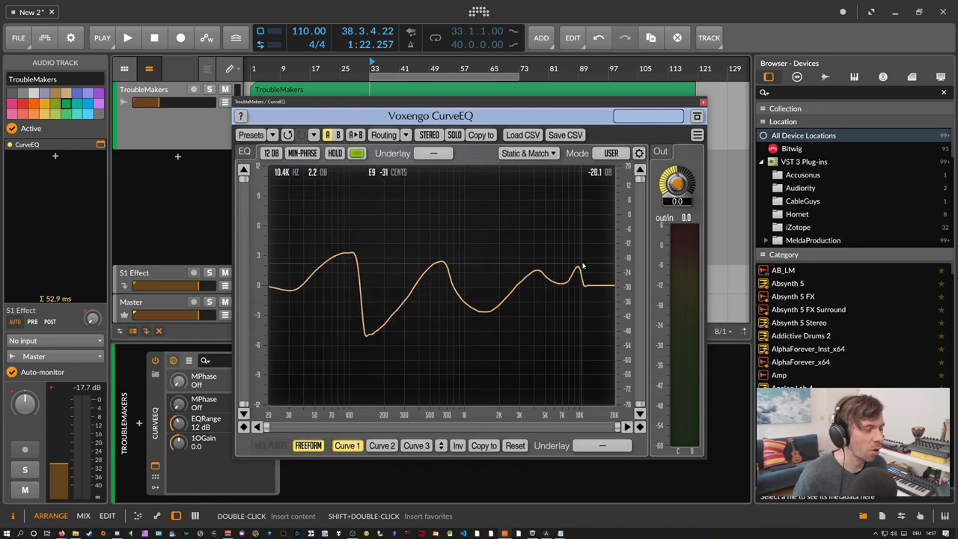
{"action": "mouse_move", "coordinate": [271, 286]}
{"action": "left_mouse_down"}
{"action": "mouse_move", "coordinate": [295, 274]}
{"action": "mouse_move", "coordinate": [475, 256]}
{"action": "mouse_move", "coordinate": [595, 291]}
{"action": "mouse_move", "coordinate": [597, 283]}
{"action": "left_mouse_up"}
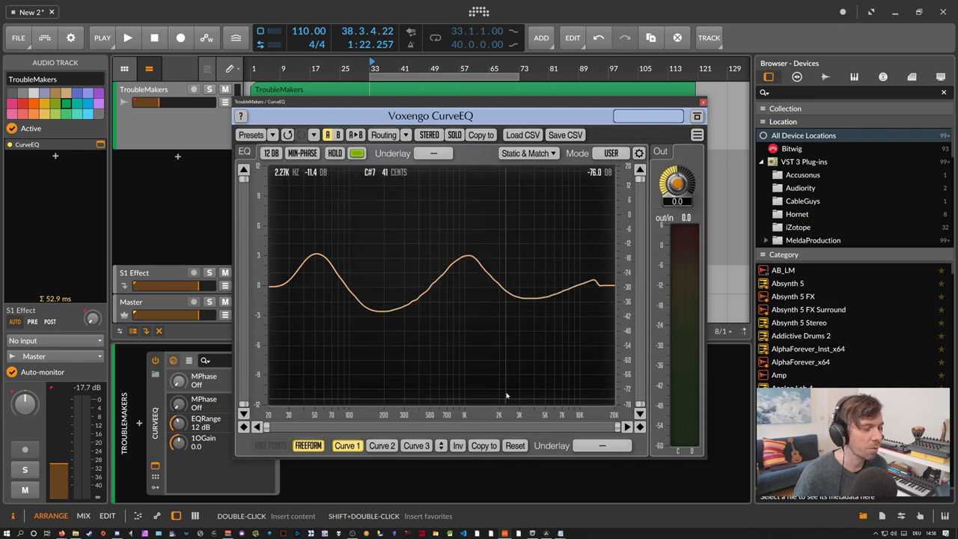
{"action": "left_click", "coordinate": [320, 447]}
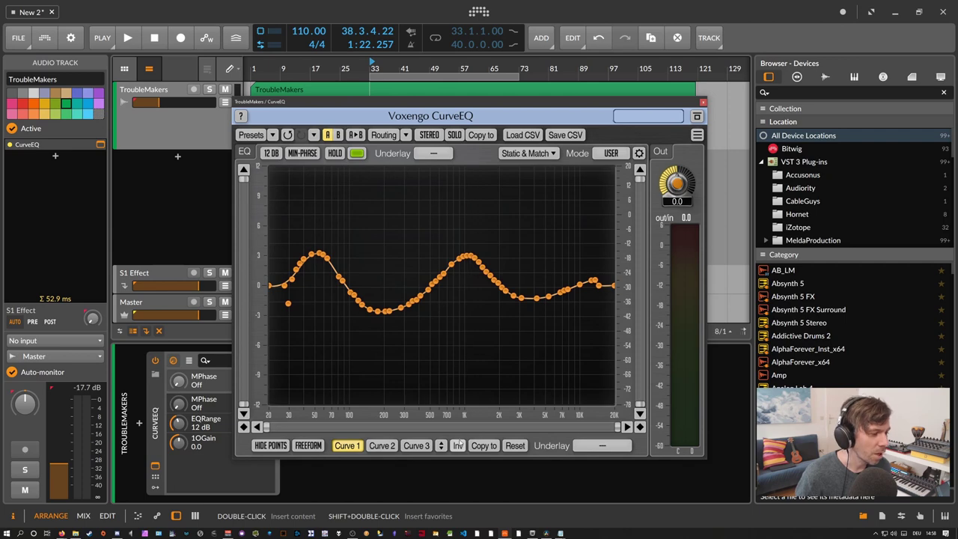
Step: Invert Curve 1 back and forth, ending at its original orientation, and scale its gain down
{"action": "left_click", "coordinate": [458, 446]}
{"action": "left_click", "coordinate": [458, 445]}
{"action": "left_click", "coordinate": [458, 446]}
{"action": "left_click", "coordinate": [458, 446]}
{"action": "left_click", "coordinate": [459, 446]}
{"action": "left_click", "coordinate": [458, 446]}
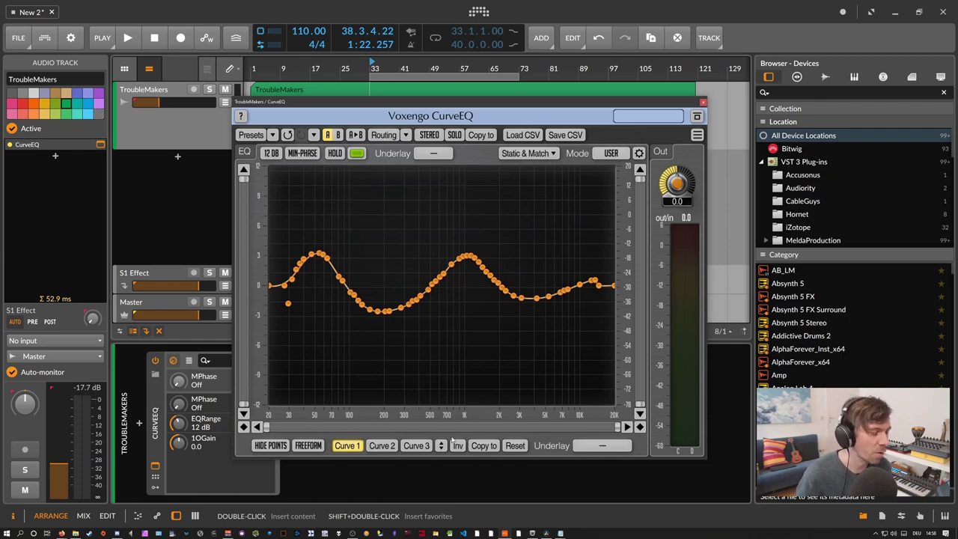
{"action": "mouse_move", "coordinate": [442, 447]}
{"action": "left_mouse_down"}
{"action": "mouse_move", "coordinate": [441, 498]}
{"action": "mouse_move", "coordinate": [441, 415]}
{"action": "mouse_move", "coordinate": [442, 498]}
{"action": "mouse_move", "coordinate": [444, 442]}
{"action": "left_mouse_up"}
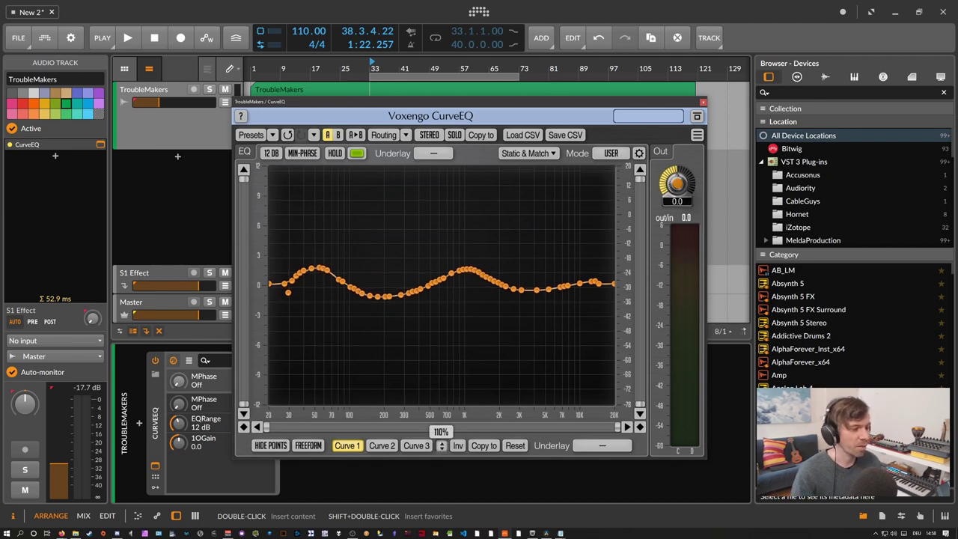
Step: Add a point near 180 Hz to Curve 2 and lower it to about -4 dB
{"action": "left_click", "coordinate": [382, 447]}
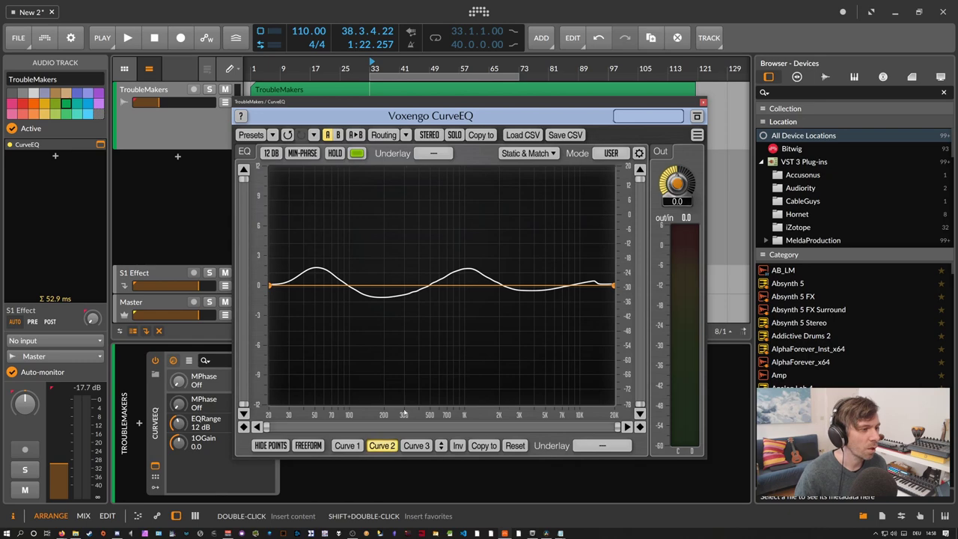
{"action": "left_click", "coordinate": [380, 285]}
{"action": "left_click_drag", "start_coordinate": [381, 284], "coordinate": [382, 328]}
{"action": "key", "text": "ctrl+z"}
{"action": "key", "text": "ctrl+shift+z"}
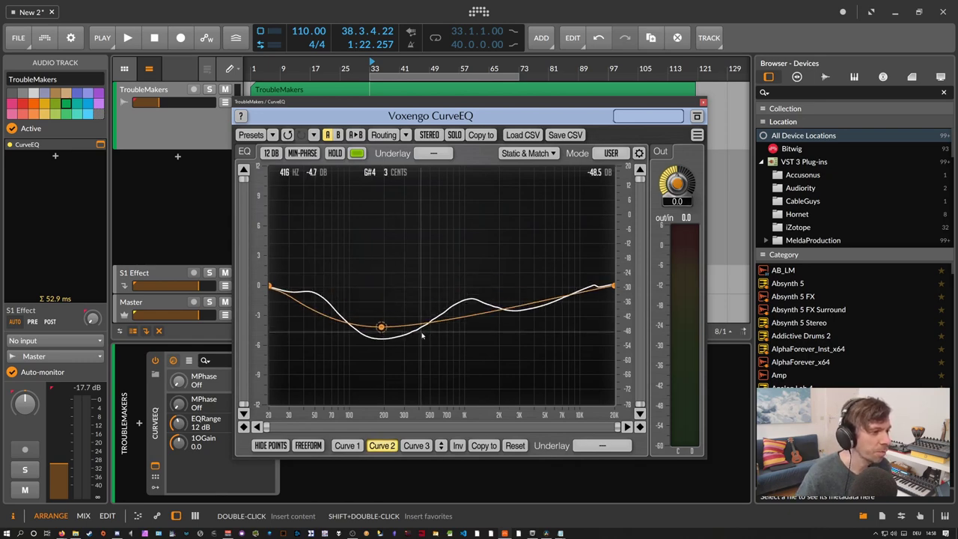
Step: Add a Curve 2 point near 2.1 kHz at about 5 dB and deepen the dip near 180 Hz to about -6 dB
{"action": "left_click", "coordinate": [510, 269]}
{"action": "left_click_drag", "start_coordinate": [509, 270], "coordinate": [503, 234]}
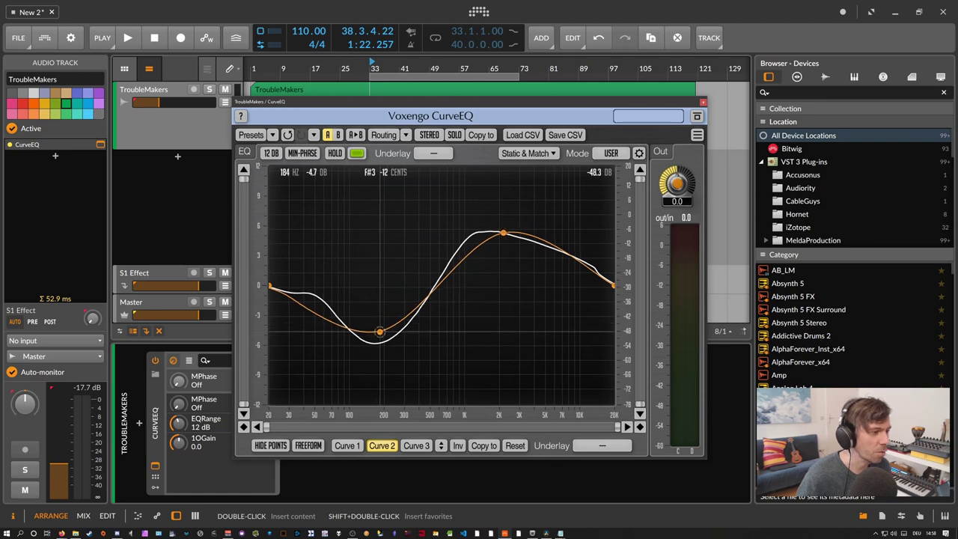
{"action": "left_click_drag", "start_coordinate": [380, 332], "coordinate": [379, 348]}
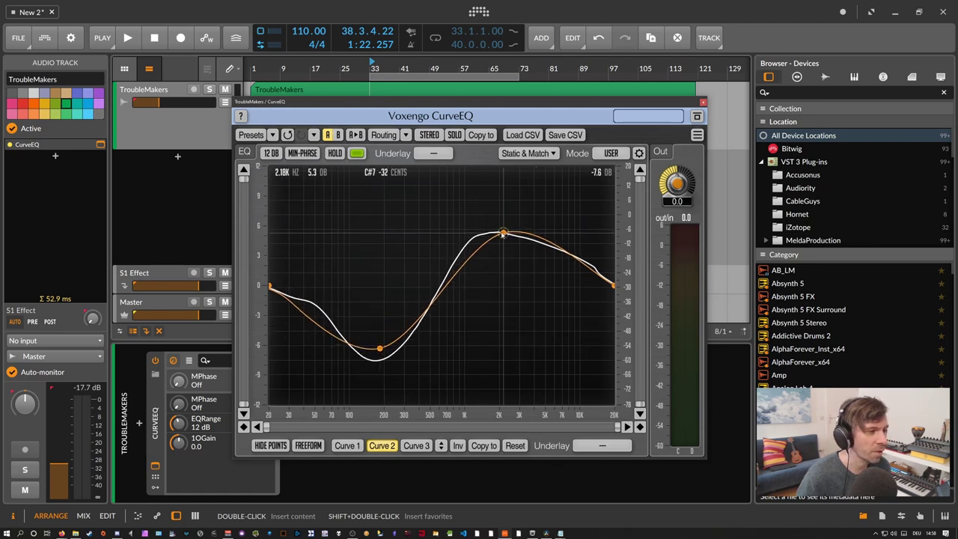
{"action": "left_click_drag", "start_coordinate": [503, 234], "coordinate": [502, 239]}
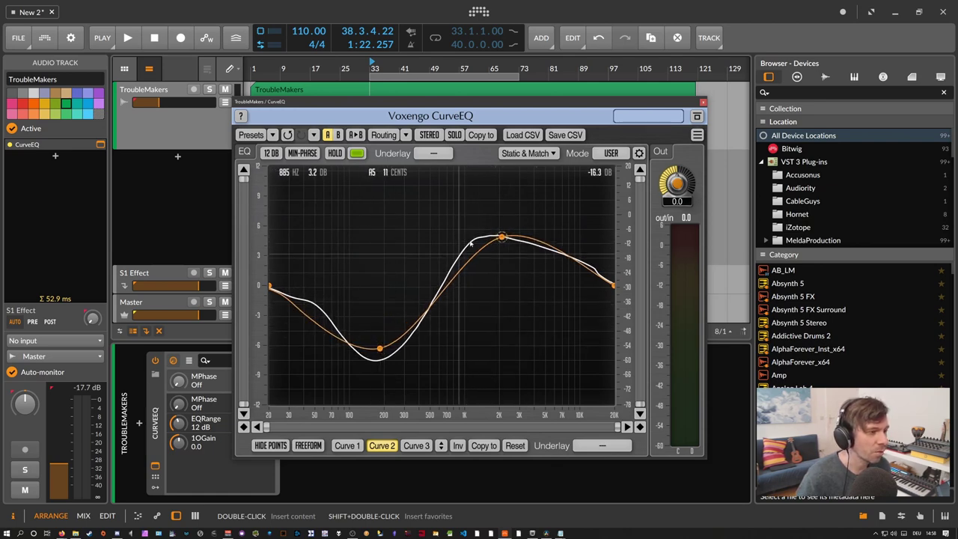
Step: Give Curve 3 two points, one about -3 dB near 270 Hz and one about 4.5 dB near 7.5 kHz
{"action": "left_click", "coordinate": [422, 445]}
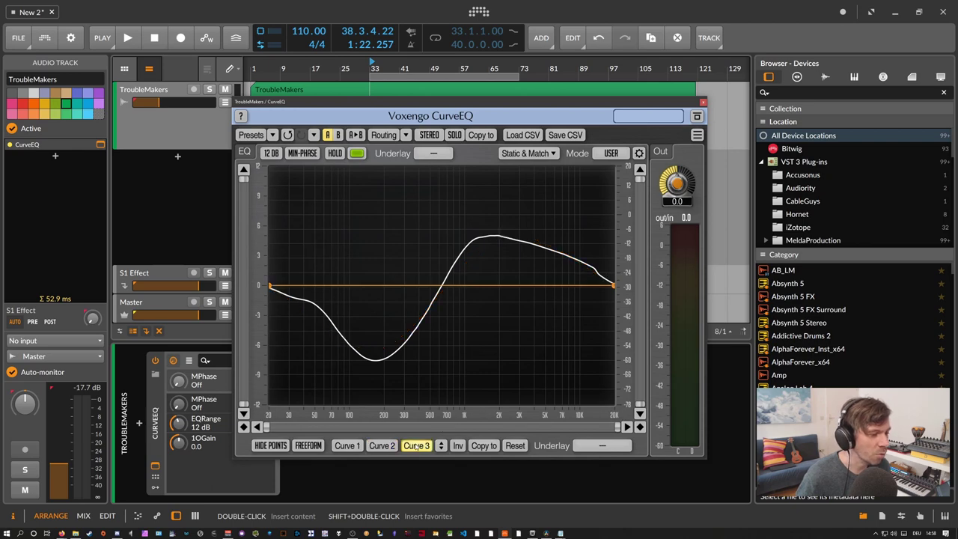
{"action": "left_click", "coordinate": [396, 285]}
{"action": "left_click_drag", "start_coordinate": [396, 284], "coordinate": [410, 234]}
{"action": "left_click", "coordinate": [511, 254]}
{"action": "left_click_drag", "start_coordinate": [512, 255], "coordinate": [567, 233]}
{"action": "left_click_drag", "start_coordinate": [409, 234], "coordinate": [397, 315]}
{"action": "left_click_drag", "start_coordinate": [567, 235], "coordinate": [565, 240]}
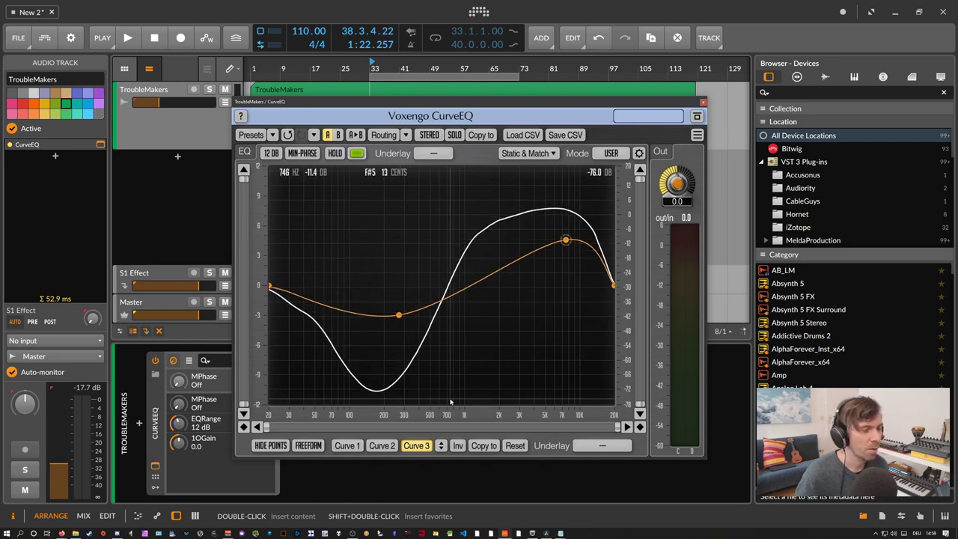
Step: Switch among Curves 1, 2 and 3 to compare each with the combined EQ response
{"action": "left_click", "coordinate": [382, 446]}
{"action": "left_click", "coordinate": [346, 445]}
{"action": "left_click", "coordinate": [382, 445]}
{"action": "left_click", "coordinate": [417, 446]}
{"action": "left_click", "coordinate": [347, 445]}
{"action": "left_click", "coordinate": [382, 446]}
Step: Delete the added points from Curve 3 and Curve 2, and reset Curve 1 to flat
{"action": "left_click", "coordinate": [417, 445]}
{"action": "double_click", "coordinate": [566, 240]}
{"action": "double_click", "coordinate": [400, 314]}
{"action": "left_click", "coordinate": [382, 446]}
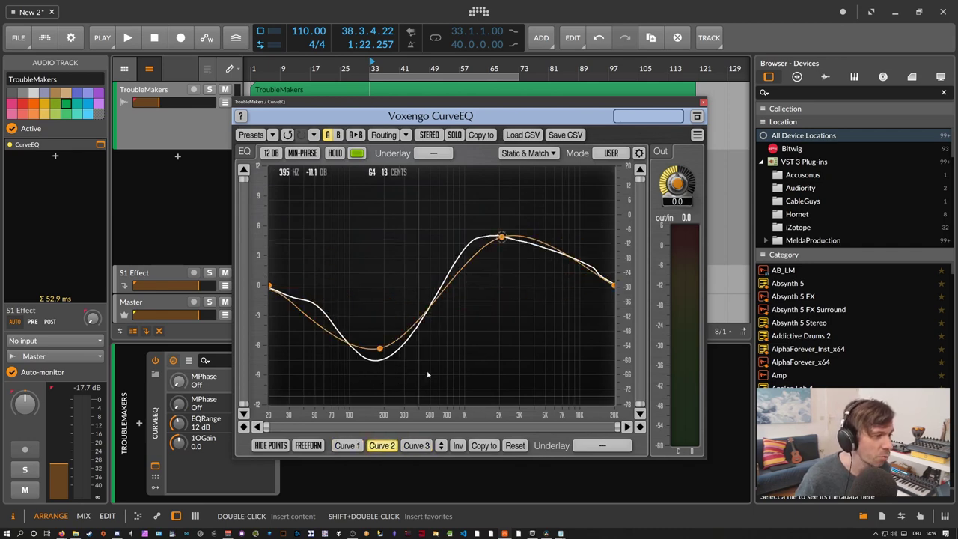
{"action": "double_click", "coordinate": [374, 350]}
{"action": "double_click", "coordinate": [502, 239]}
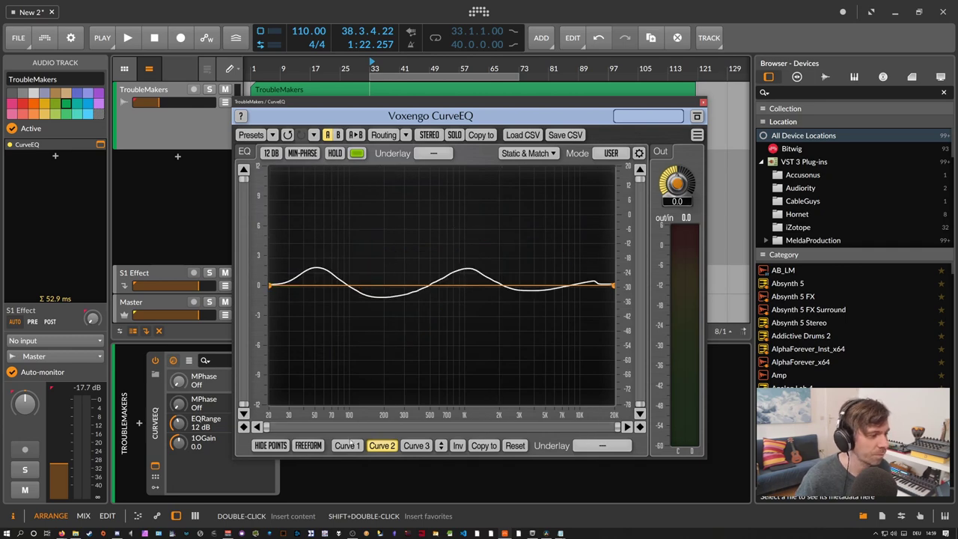
{"action": "left_click", "coordinate": [347, 446]}
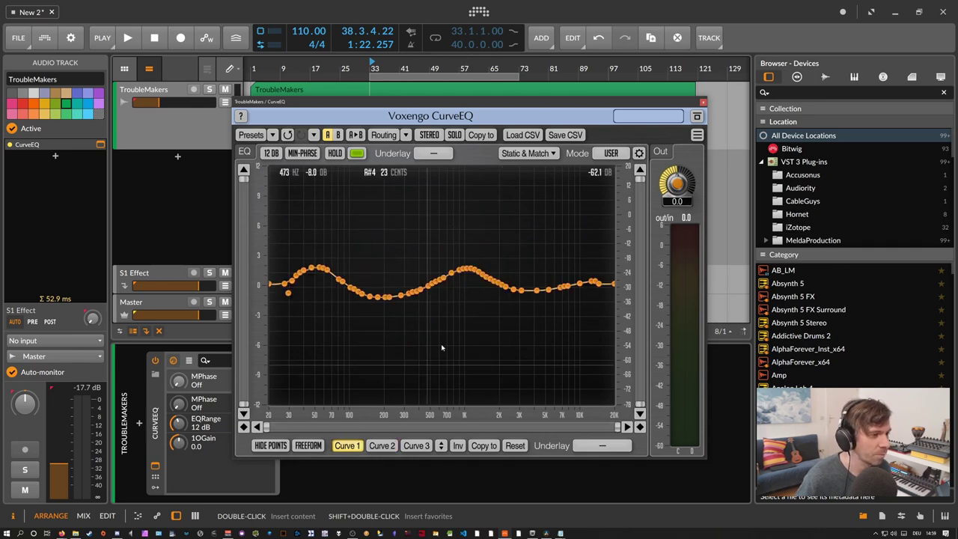
{"action": "left_click", "coordinate": [512, 446]}
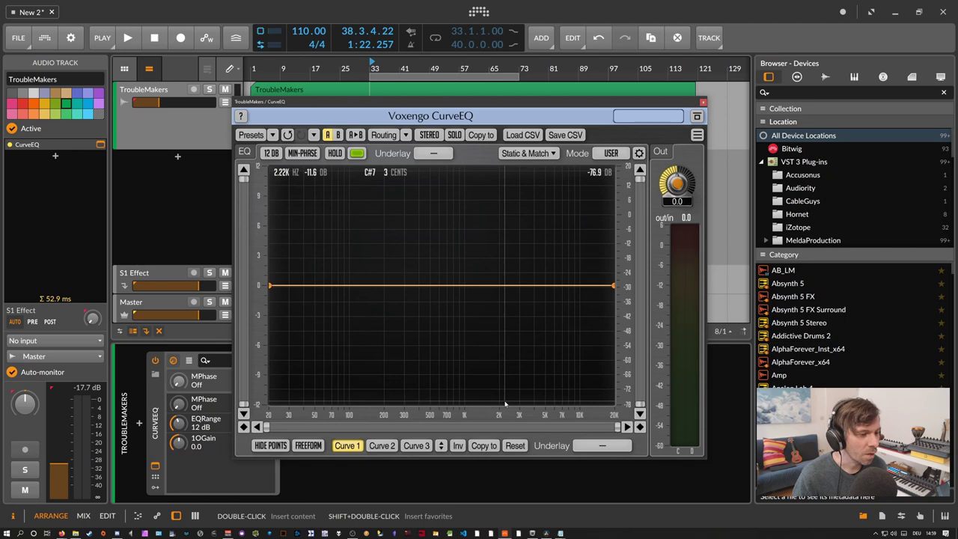
Step: Move the CurveEQ window off the clip and start playback of the TroubleMakers track from bar 33
{"action": "mouse_move", "coordinate": [406, 111]}
{"action": "left_mouse_down"}
{"action": "mouse_move", "coordinate": [435, 117]}
{"action": "mouse_move", "coordinate": [404, 124]}
{"action": "left_mouse_up"}
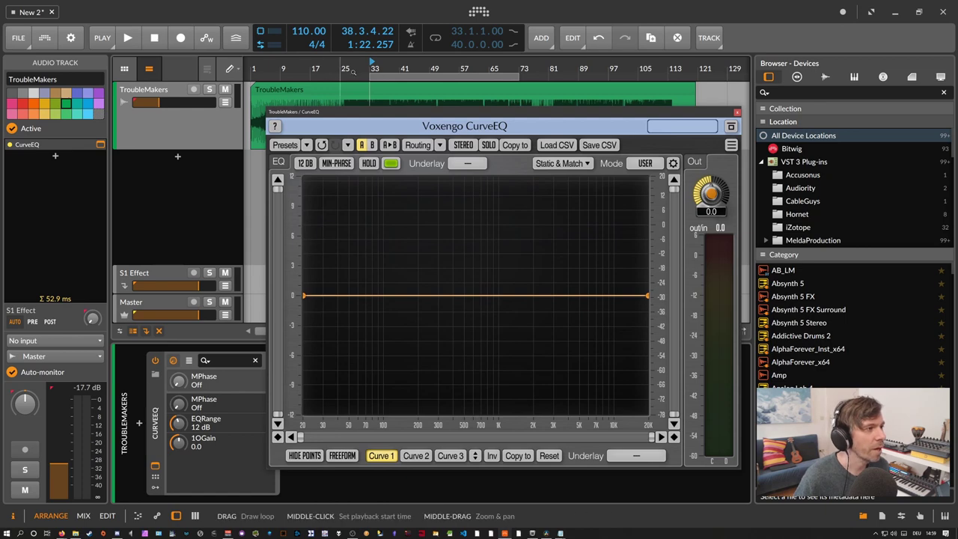
{"action": "left_click", "coordinate": [370, 101]}
{"action": "key", "text": "space"}
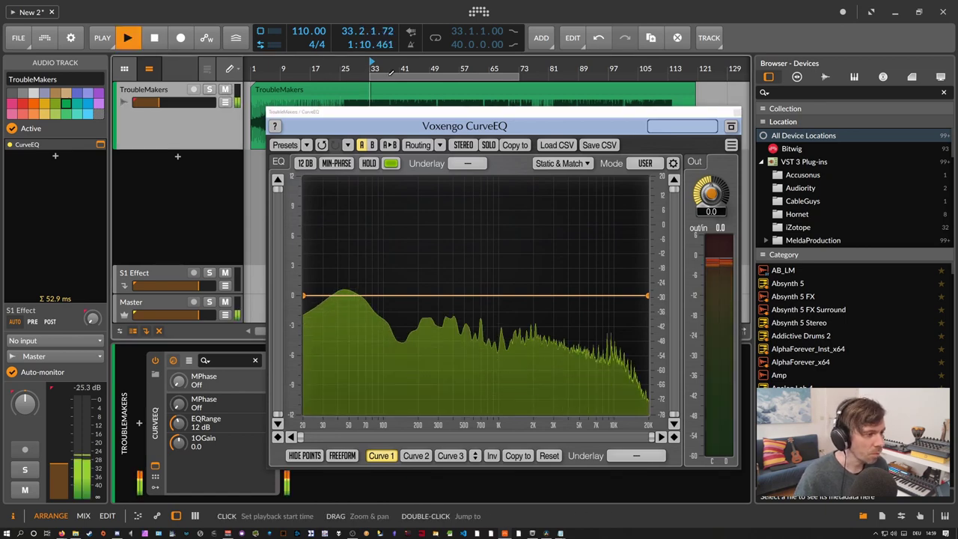
Step: Raise the TroubleMakers track volume to about -21.2 dB and move the CurveEQ window over the track headers
{"action": "left_click_drag", "start_coordinate": [161, 104], "coordinate": [172, 104]}
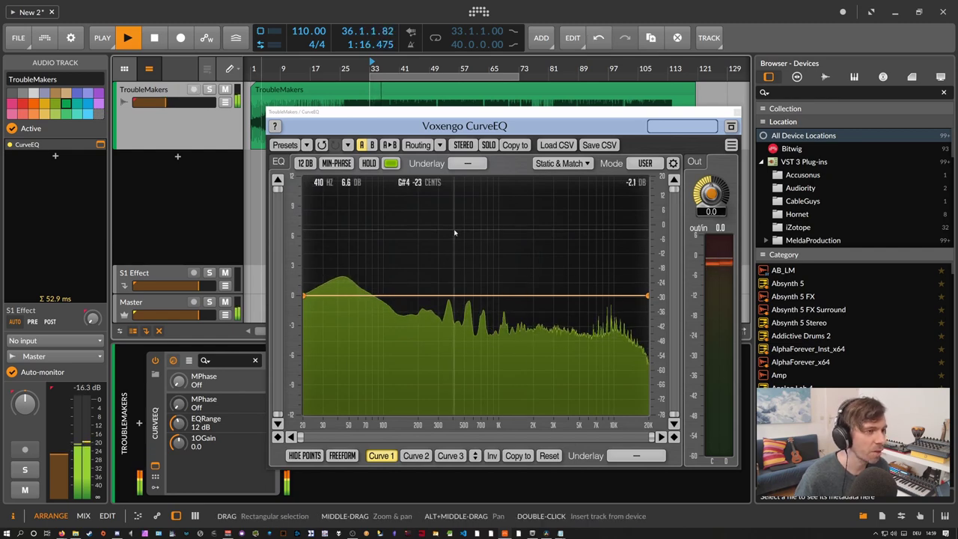
{"action": "left_click_drag", "start_coordinate": [452, 116], "coordinate": [400, 120]}
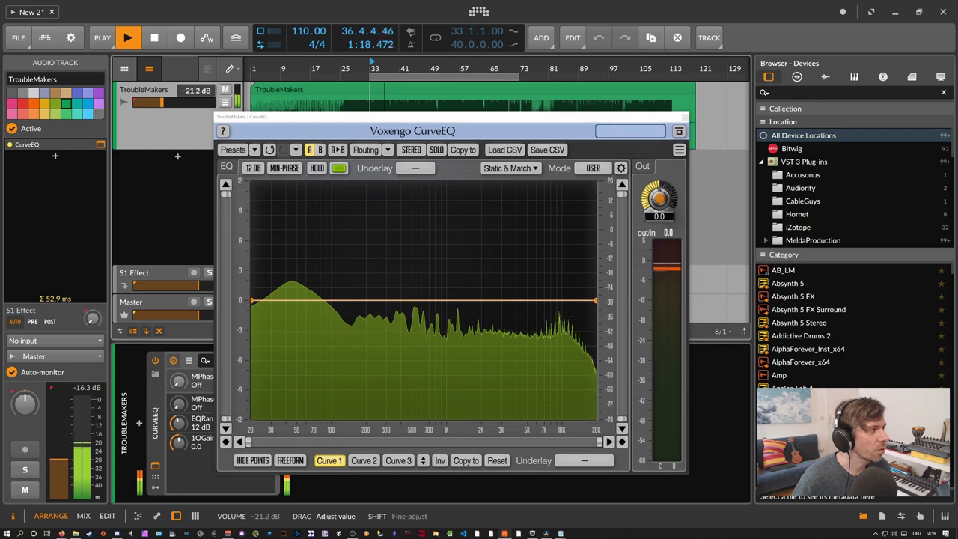
{"action": "left_click_drag", "start_coordinate": [285, 119], "coordinate": [141, 114]}
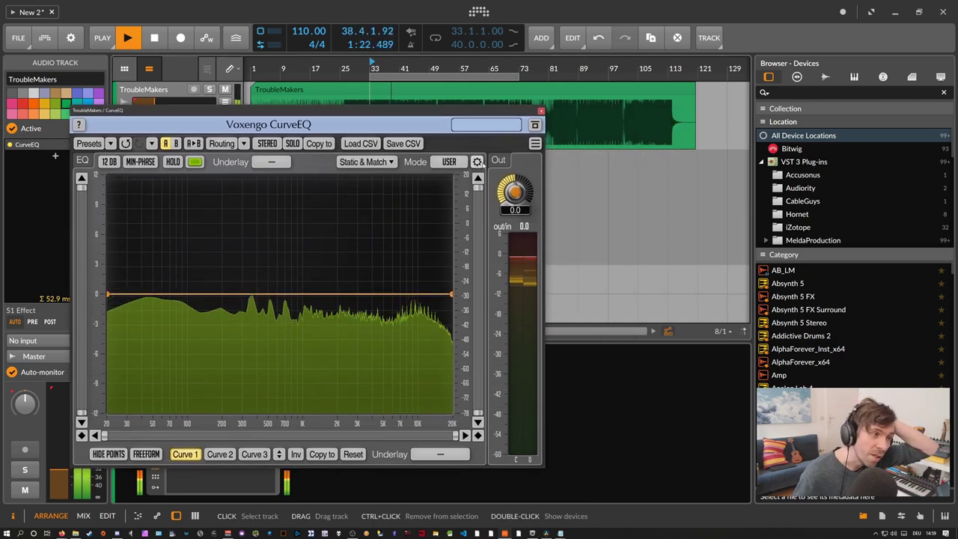
Step: Open the Spectrum Mode Editor beside the EQ graph, try an average time of 10000, and restore it to 2000
{"action": "left_click", "coordinate": [478, 162]}
{"action": "left_click_drag", "start_coordinate": [629, 237], "coordinate": [557, 211]}
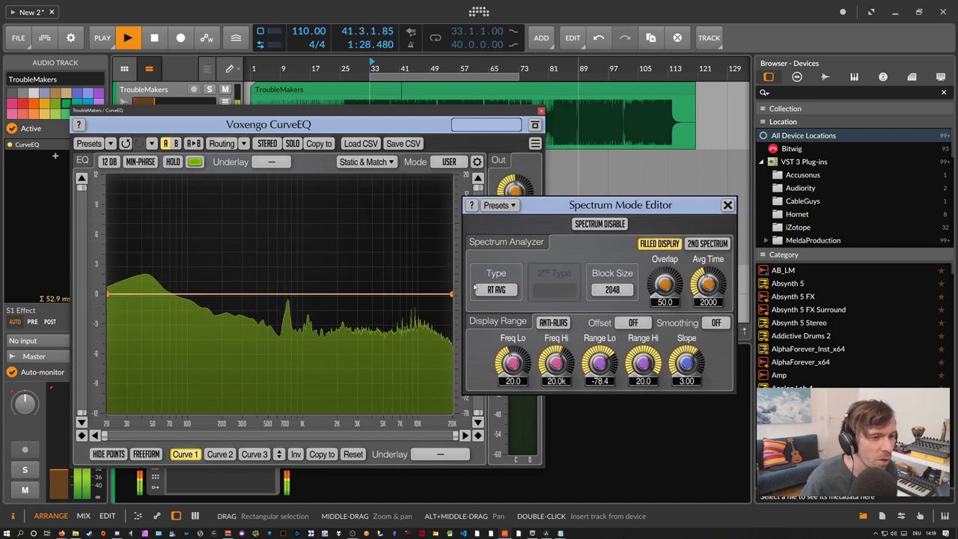
{"action": "left_click_drag", "start_coordinate": [708, 259], "coordinate": [688, 275]}
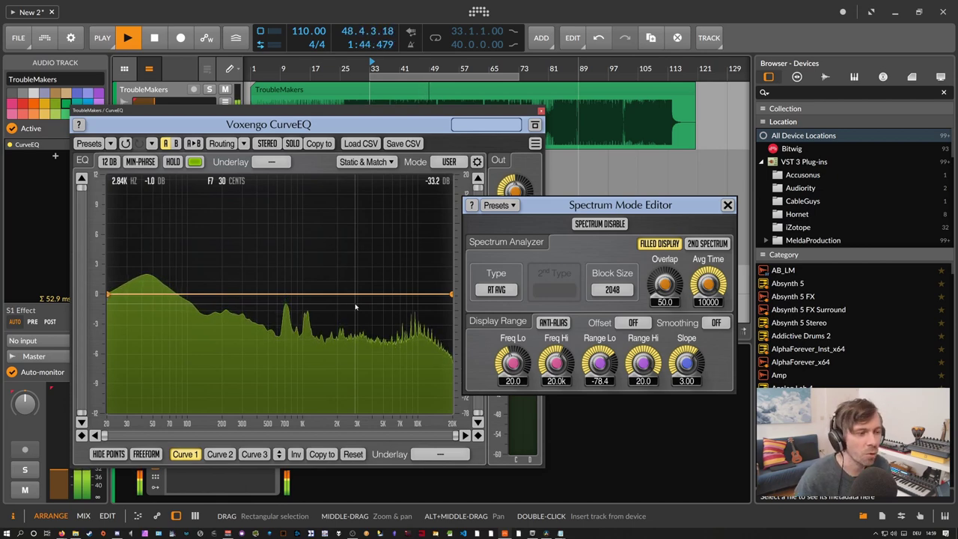
{"action": "left_click_drag", "start_coordinate": [538, 199], "coordinate": [547, 197]}
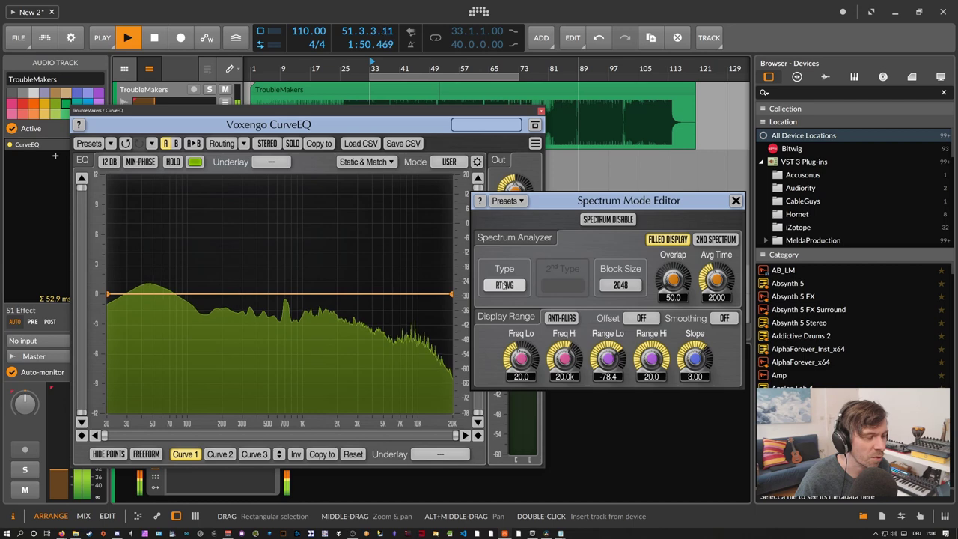
Step: Try the AVG and MAX types for the main spectrum, and set the type back to RT AVG
{"action": "left_click", "coordinate": [504, 285]}
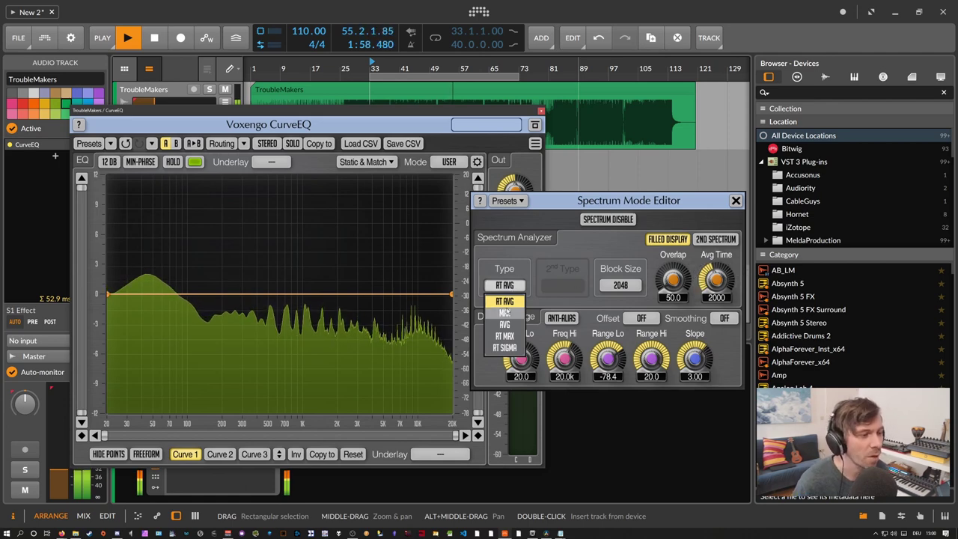
{"action": "left_click", "coordinate": [505, 324]}
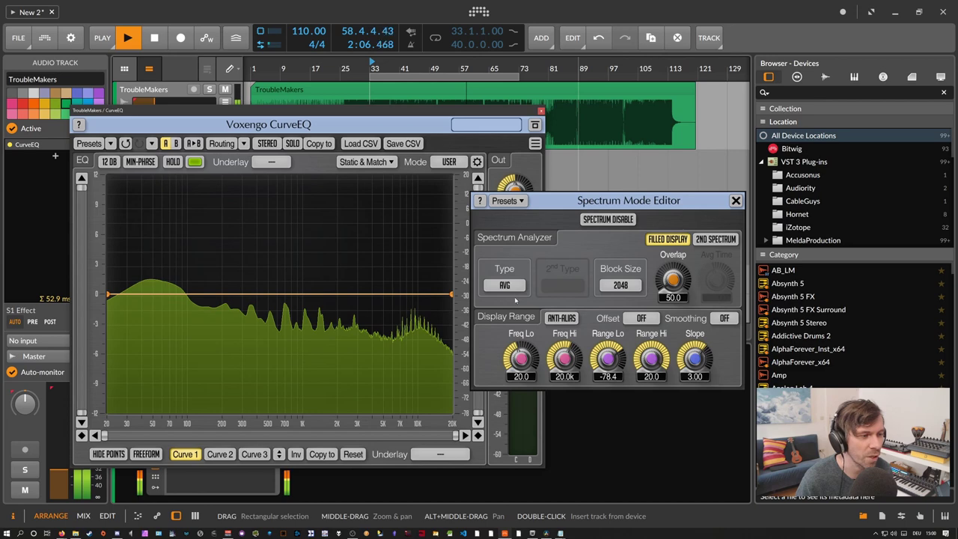
{"action": "left_click", "coordinate": [508, 286]}
{"action": "left_click", "coordinate": [506, 313]}
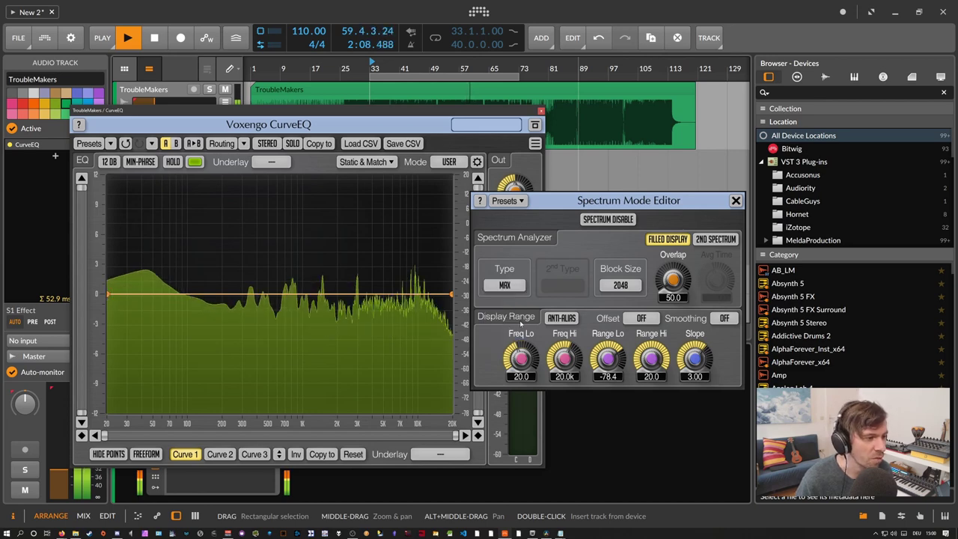
{"action": "left_click", "coordinate": [494, 285]}
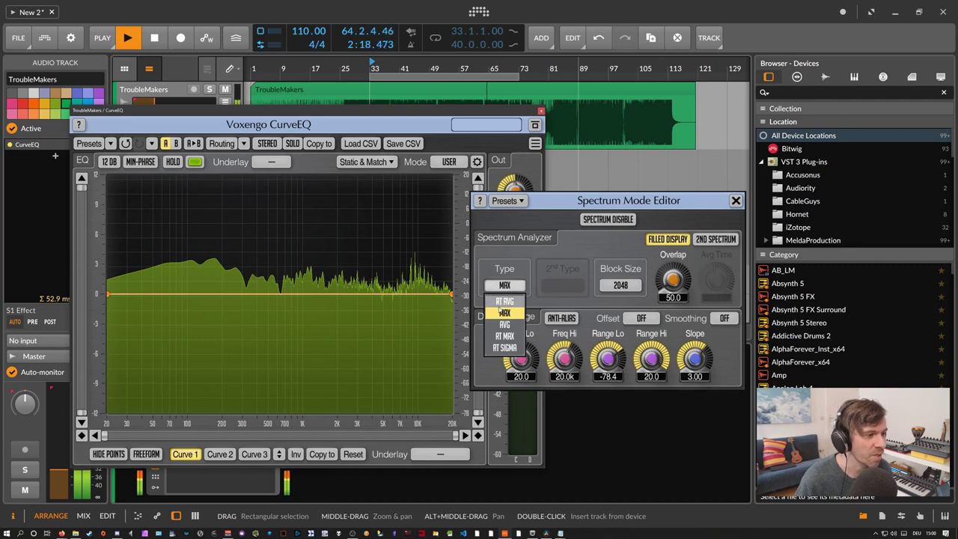
{"action": "left_click", "coordinate": [515, 301]}
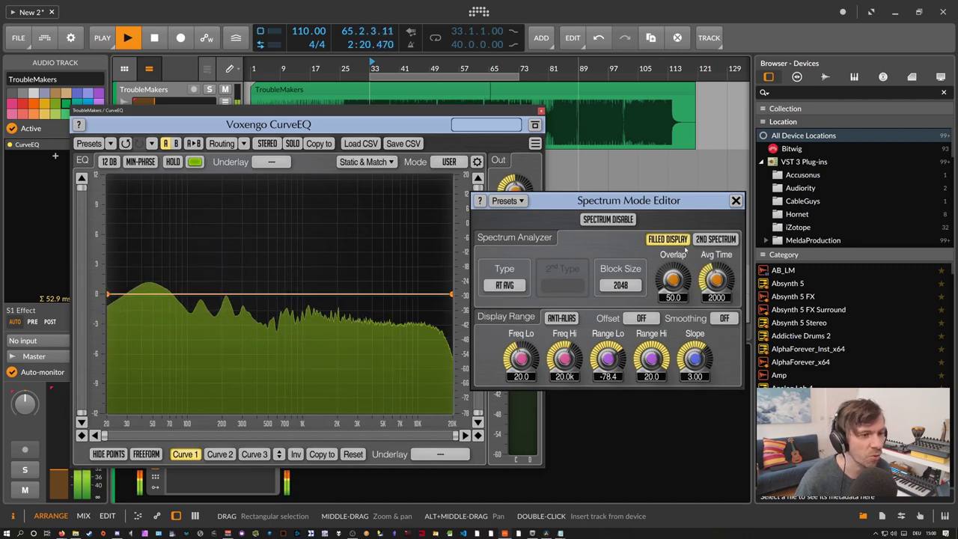
Step: Enable the second spectrum and keep its type at MAX
{"action": "left_click", "coordinate": [707, 239]}
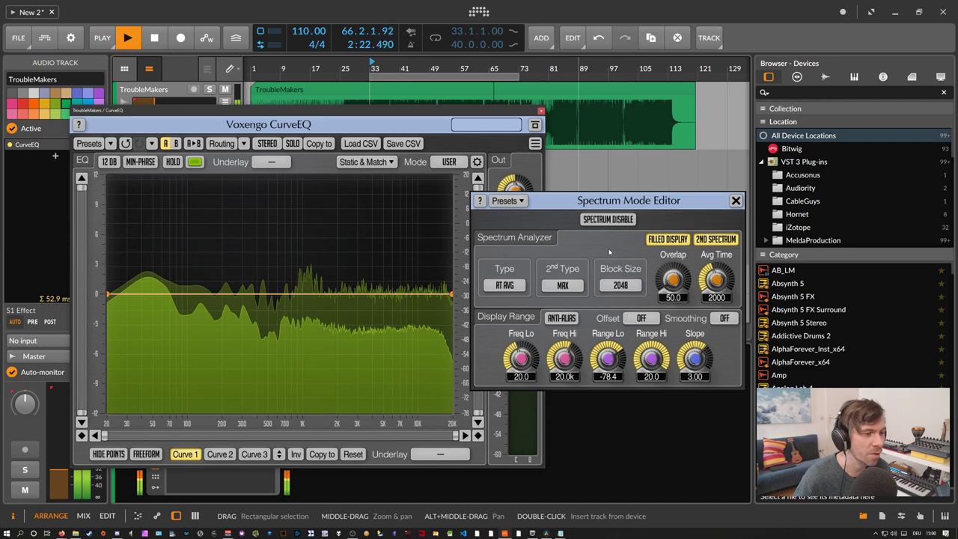
{"action": "left_click", "coordinate": [563, 286]}
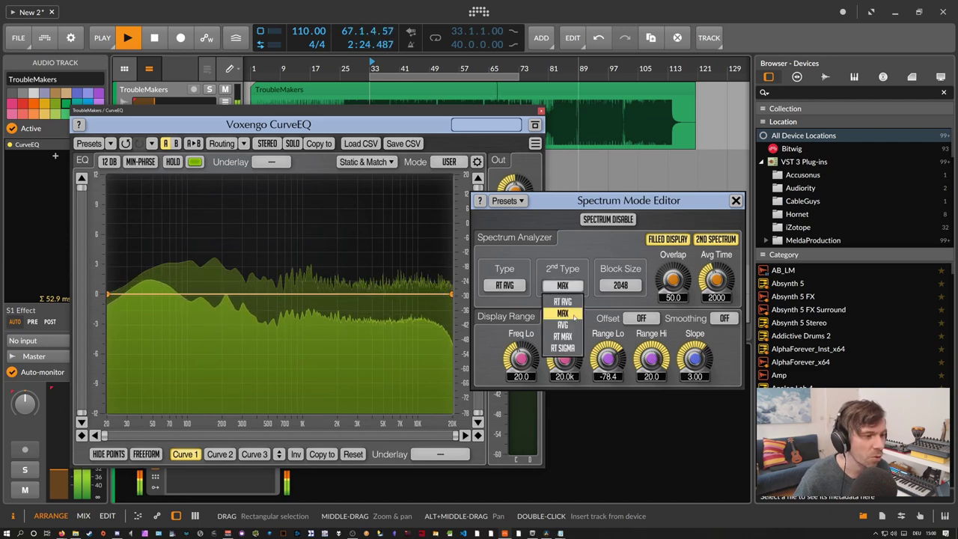
{"action": "left_click", "coordinate": [569, 289]}
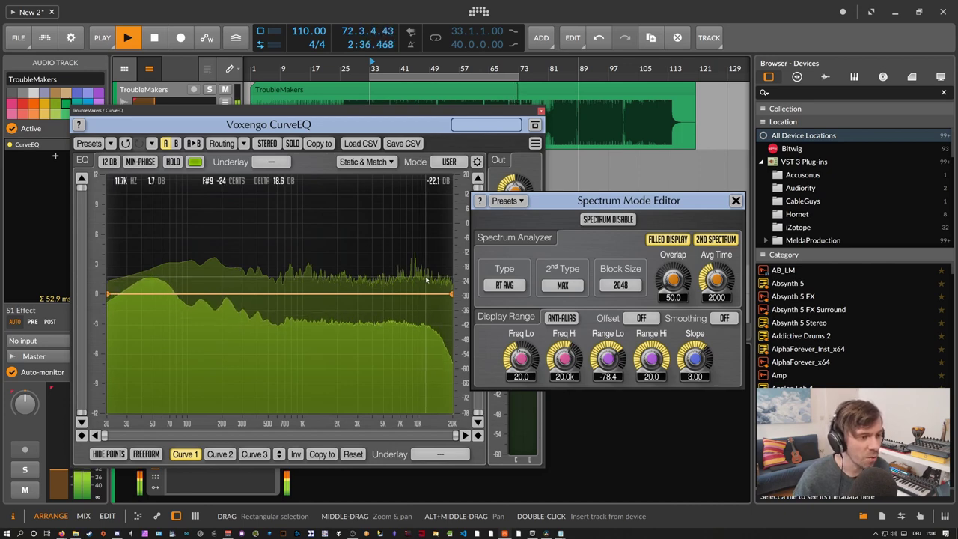
Step: Try a spectrum slope of about -0.01, shift the Spectrum Mode Editor clear of the graph, and restore the slope to 3.00
{"action": "mouse_move", "coordinate": [695, 359]}
{"action": "left_mouse_down"}
{"action": "mouse_move", "coordinate": [695, 330]}
{"action": "mouse_move", "coordinate": [695, 367]}
{"action": "left_mouse_up"}
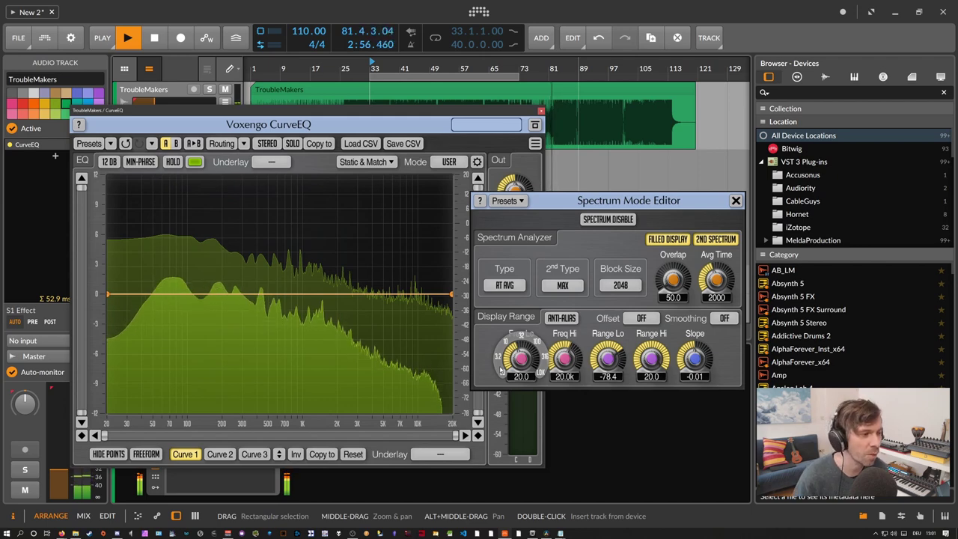
{"action": "left_click_drag", "start_coordinate": [558, 206], "coordinate": [575, 187]}
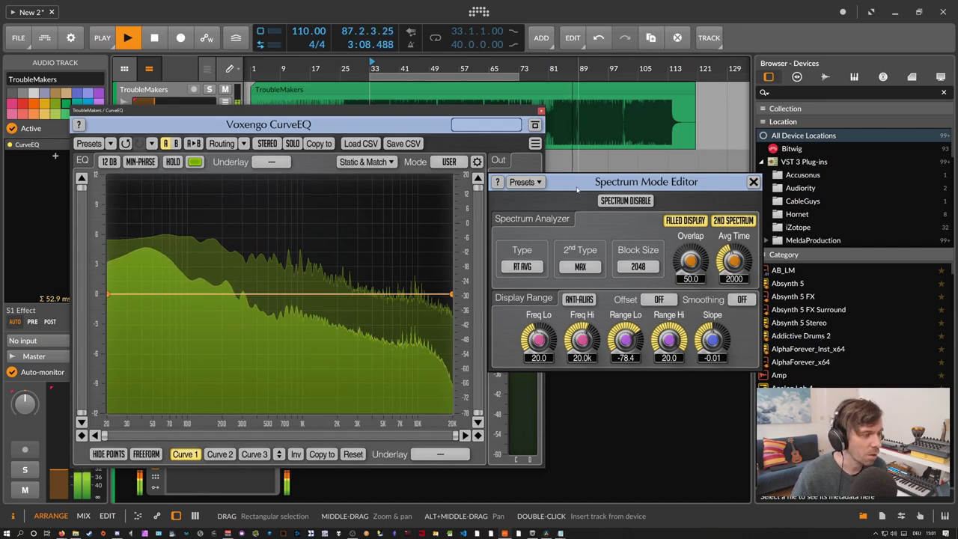
{"action": "left_click_drag", "start_coordinate": [577, 189], "coordinate": [575, 183]}
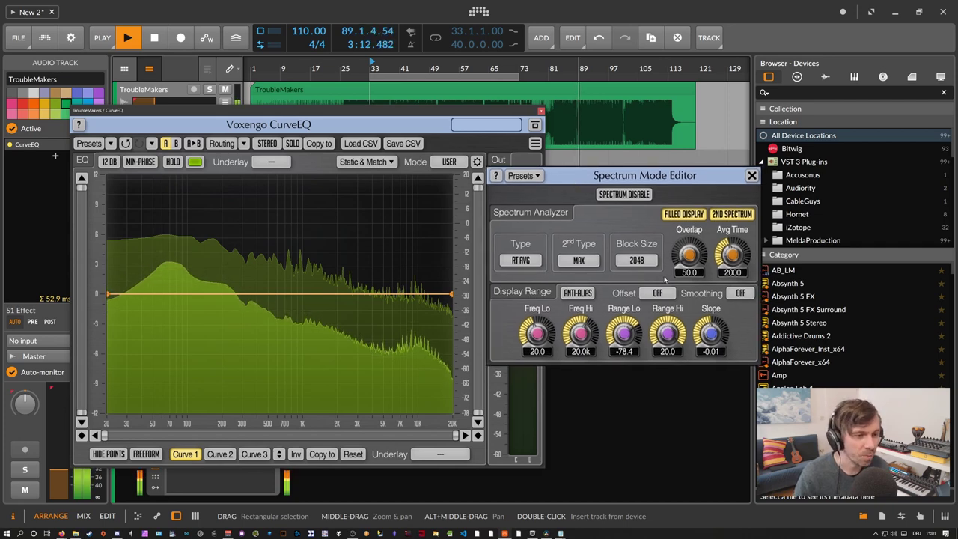
{"action": "left_click", "coordinate": [713, 351]}
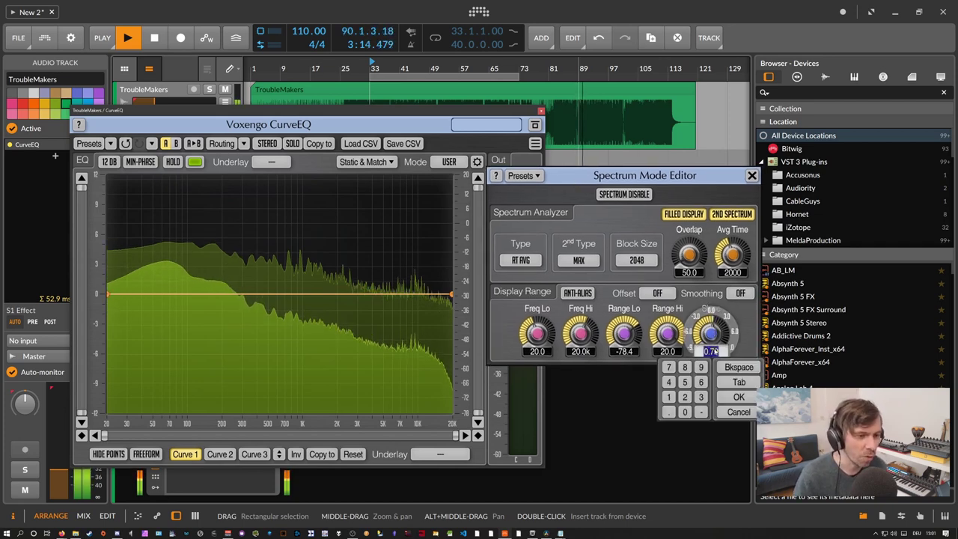
{"action": "type", "text": "3"}
{"action": "key", "text": "Return"}
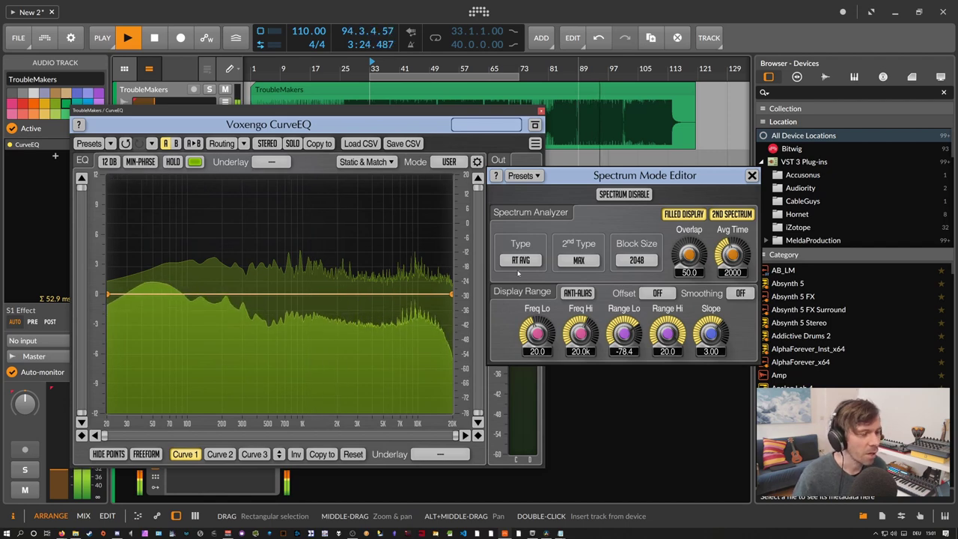
{"action": "mouse_move", "coordinate": [714, 328]}
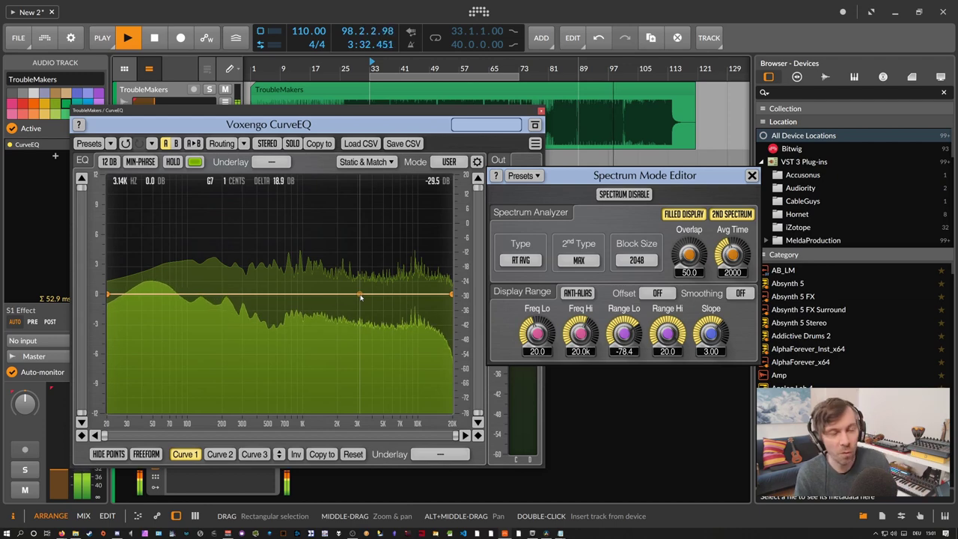
Step: Load the predefined Pink Noise (-3dB/oct) spectrum into the first slot of the Static Spectrums Editor and close the editor
{"action": "left_click", "coordinate": [389, 117]}
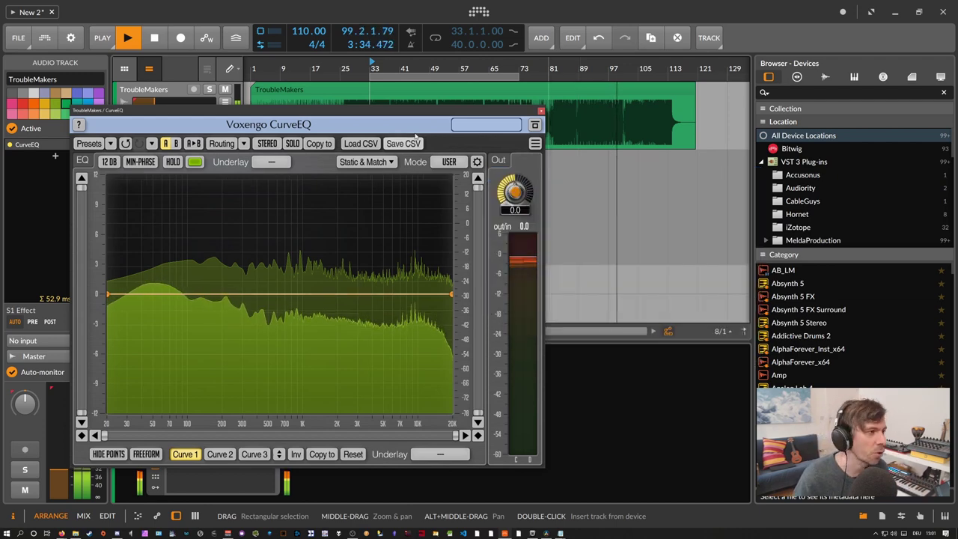
{"action": "left_click_drag", "start_coordinate": [389, 117], "coordinate": [408, 117]}
{"action": "left_click", "coordinate": [384, 162]}
{"action": "left_click_drag", "start_coordinate": [344, 185], "coordinate": [502, 188]}
{"action": "left_click", "coordinate": [504, 229]}
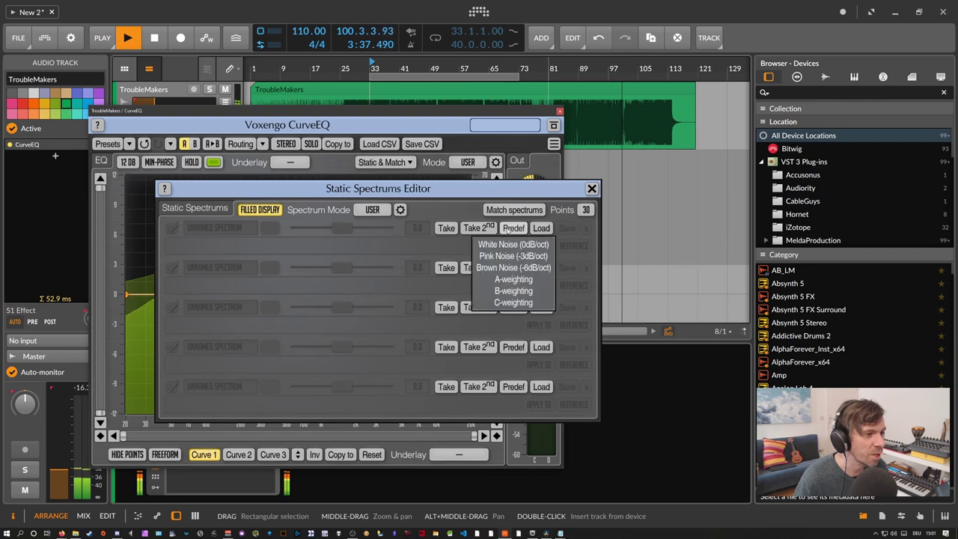
{"action": "left_click", "coordinate": [507, 256]}
{"action": "left_click", "coordinate": [591, 187]}
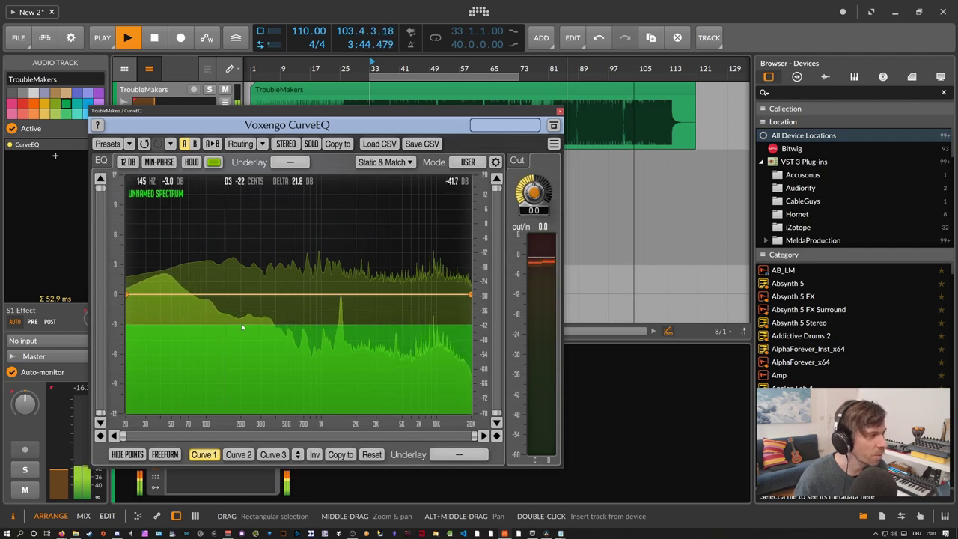
Step: Reopen the Spectrum Mode Editor, try a slope of about 1.08, and restore it to 3.00
{"action": "left_click", "coordinate": [496, 162]}
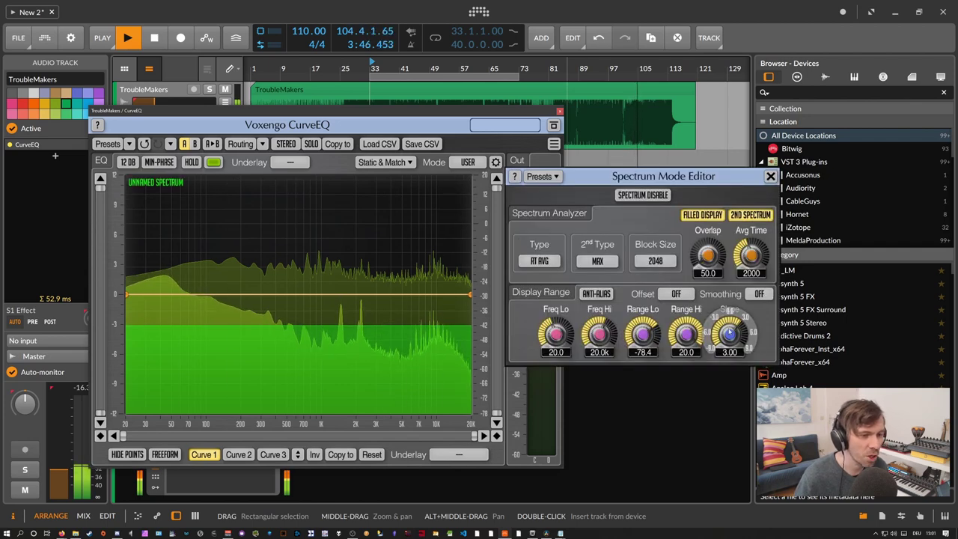
{"action": "scroll", "coordinate": [730, 333], "scroll_direction": "down", "scroll_amount": 3}
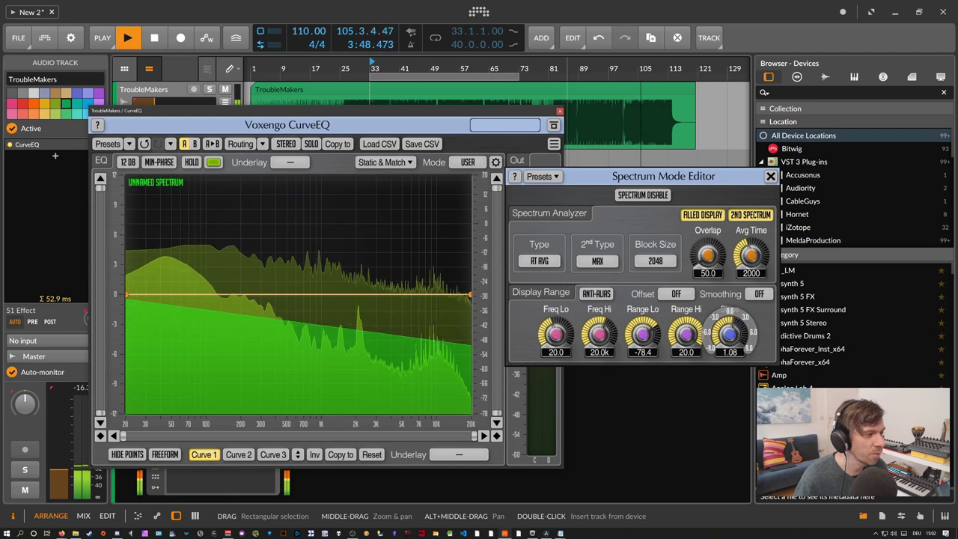
{"action": "scroll", "coordinate": [730, 333], "scroll_direction": "up", "scroll_amount": 4}
{"action": "left_click", "coordinate": [730, 352]}
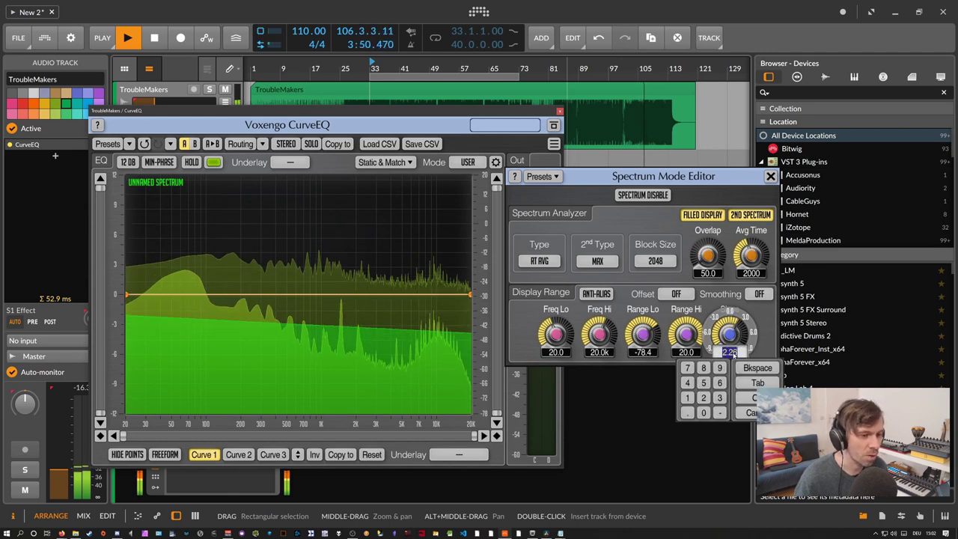
{"action": "key", "text": "Return"}
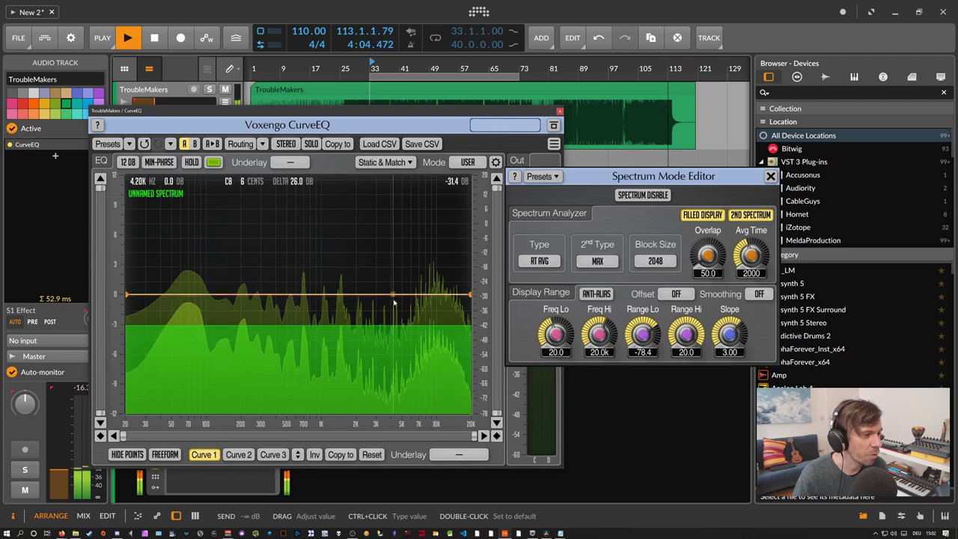
Step: Add two points to Curve 1, one near 1.6 kHz at about 1.2 dB and one near 4.9 kHz at about 3.2 dB
{"action": "left_click_drag", "start_coordinate": [392, 272], "coordinate": [341, 282]}
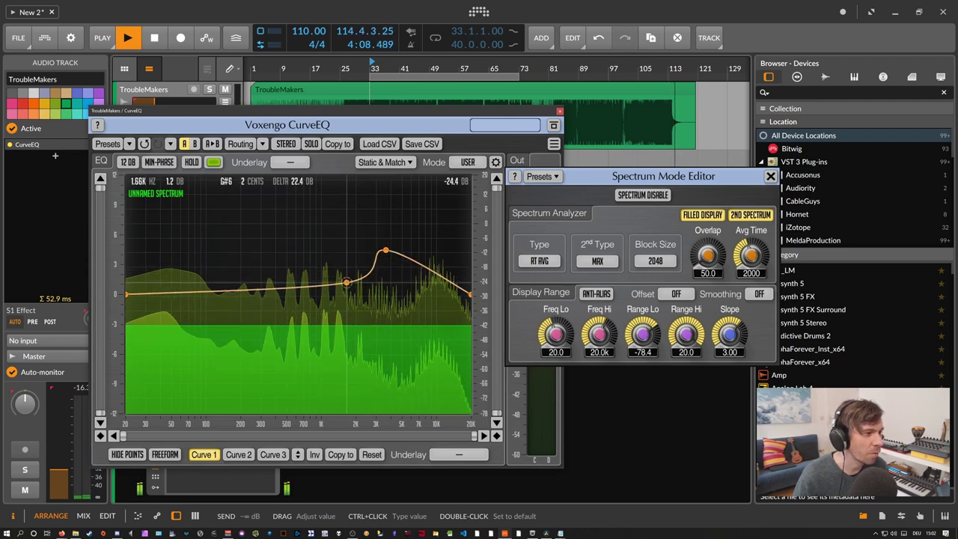
{"action": "left_click_drag", "start_coordinate": [390, 253], "coordinate": [400, 242]}
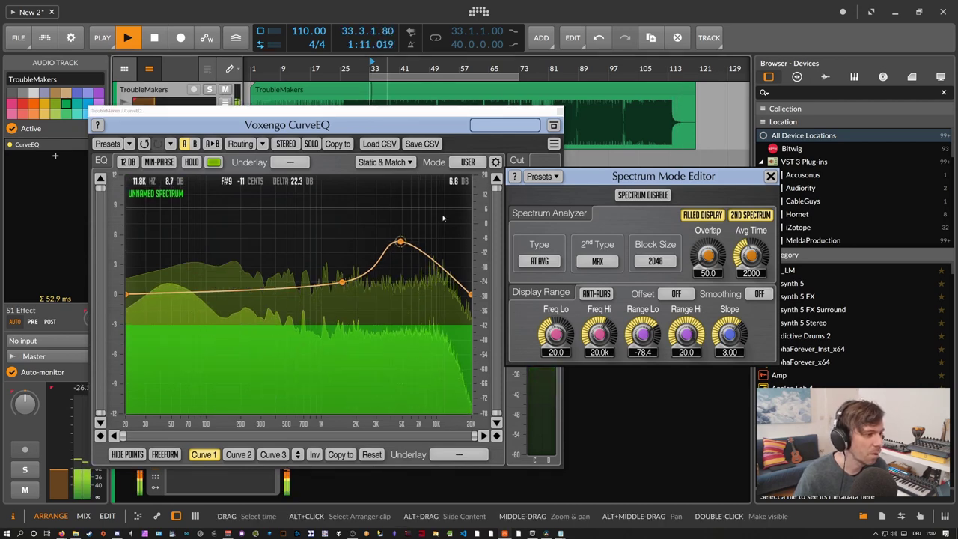
{"action": "left_click_drag", "start_coordinate": [400, 242], "coordinate": [401, 262]}
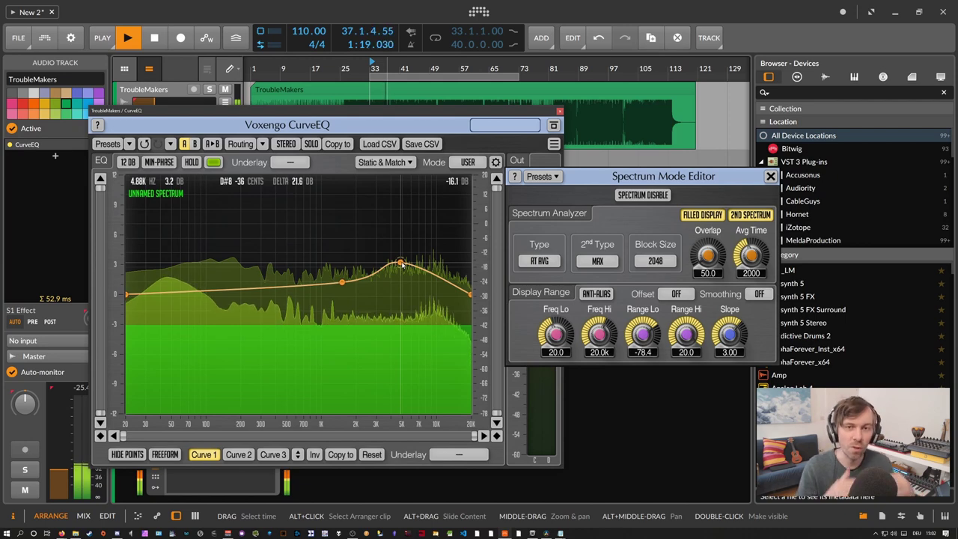
Step: Raise the spectrum slope to 4.50 and delete the two added points from Curve 1
{"action": "mouse_move", "coordinate": [741, 335]}
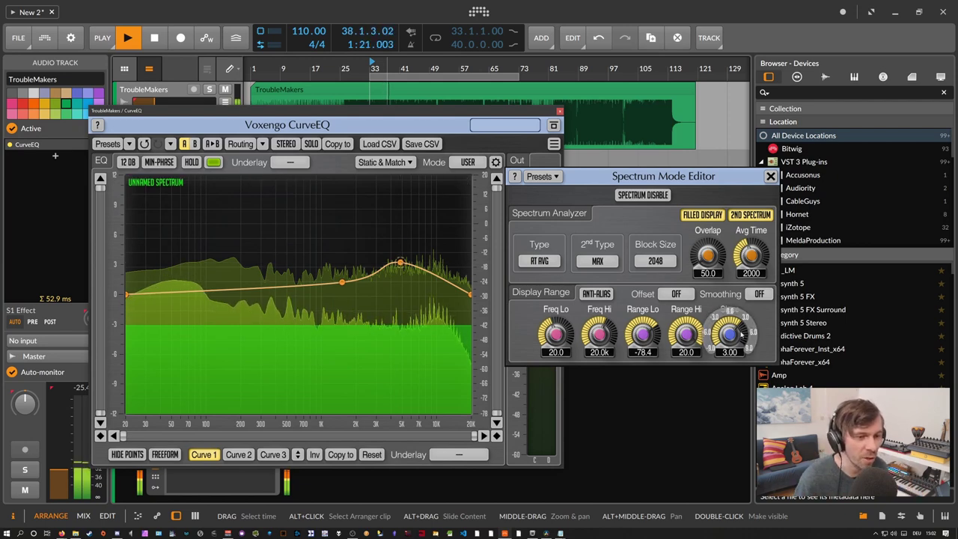
{"action": "scroll", "coordinate": [730, 338], "scroll_direction": "up", "scroll_amount": 3}
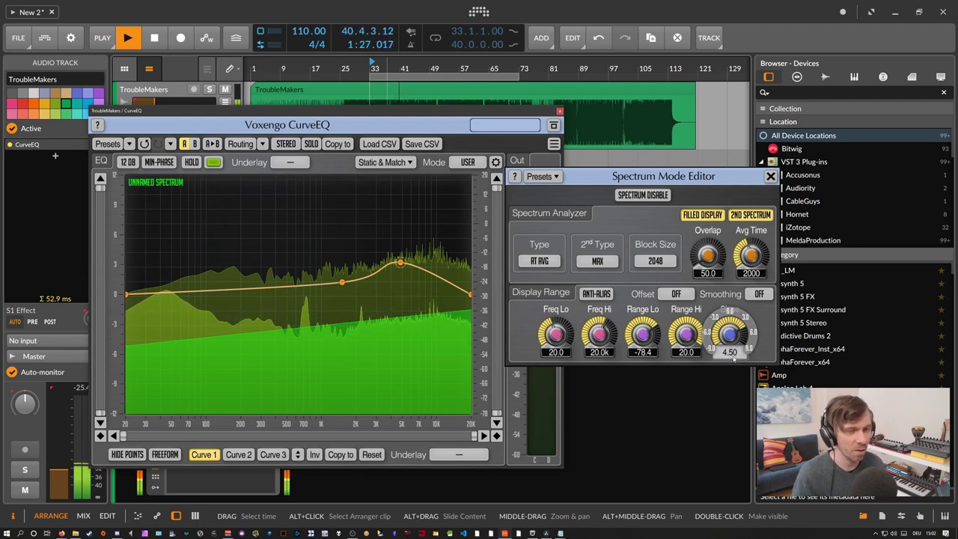
{"action": "double_click", "coordinate": [401, 262]}
{"action": "double_click", "coordinate": [342, 283]}
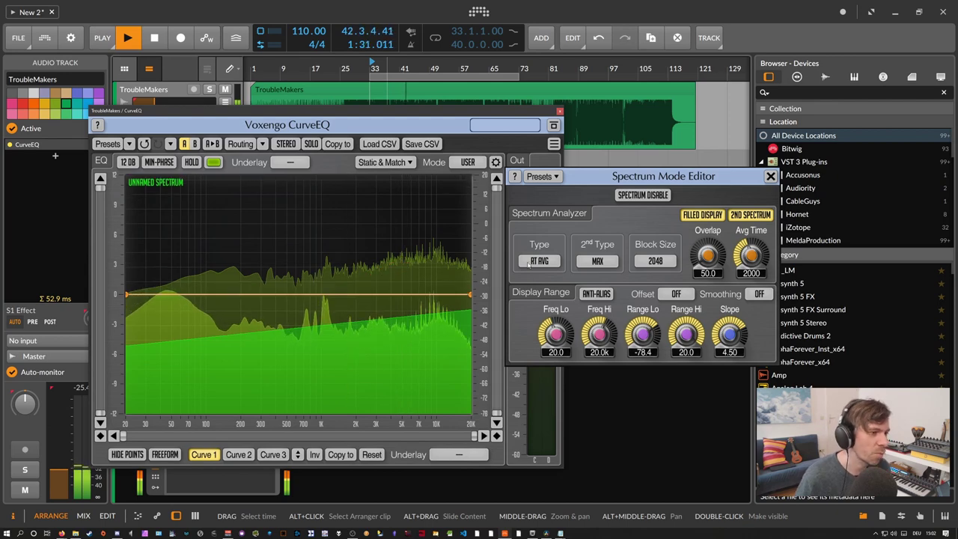
Step: Close the Spectrum Mode Editor and move the CurveEQ window off the track headers
{"action": "left_click_drag", "start_coordinate": [693, 177], "coordinate": [668, 182]}
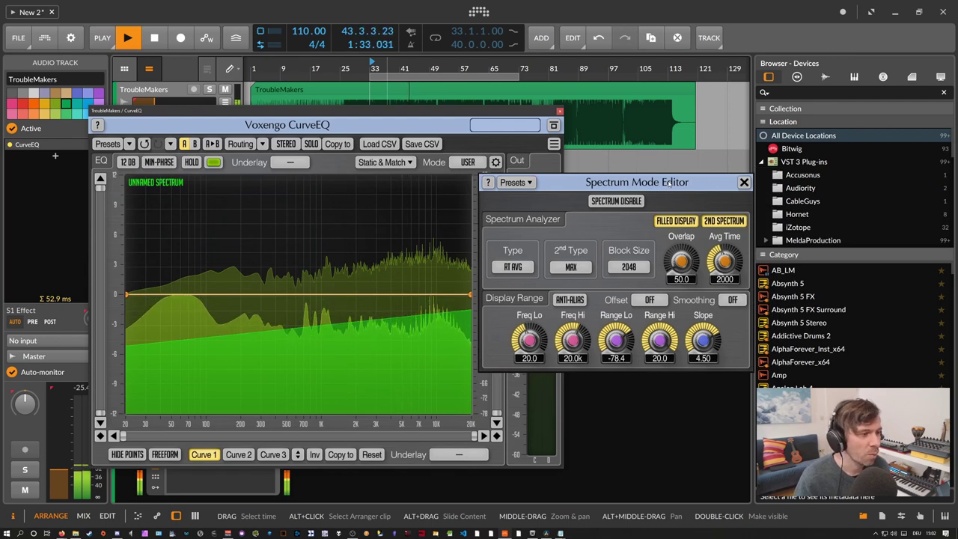
{"action": "left_click_drag", "start_coordinate": [644, 183], "coordinate": [624, 194]}
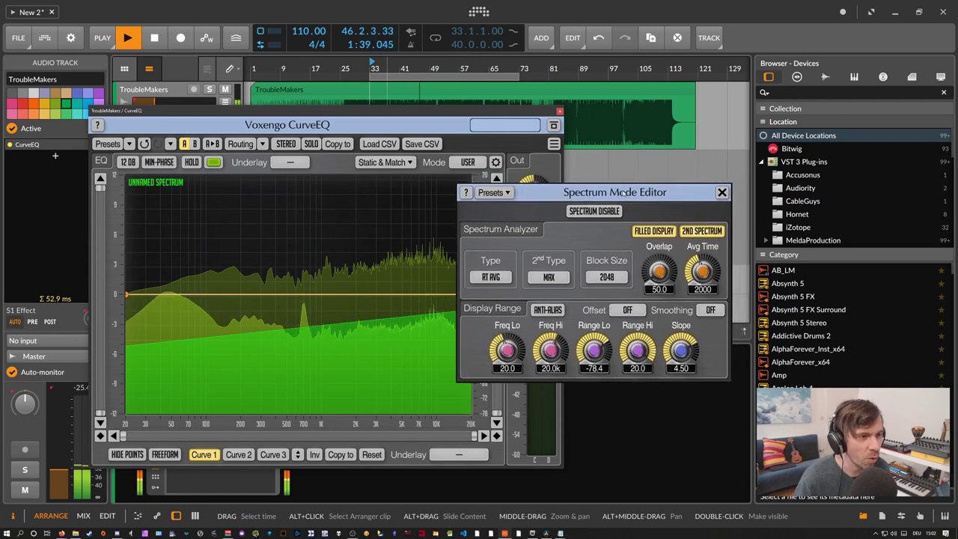
{"action": "left_click", "coordinate": [722, 193]}
{"action": "left_click_drag", "start_coordinate": [344, 124], "coordinate": [515, 117]}
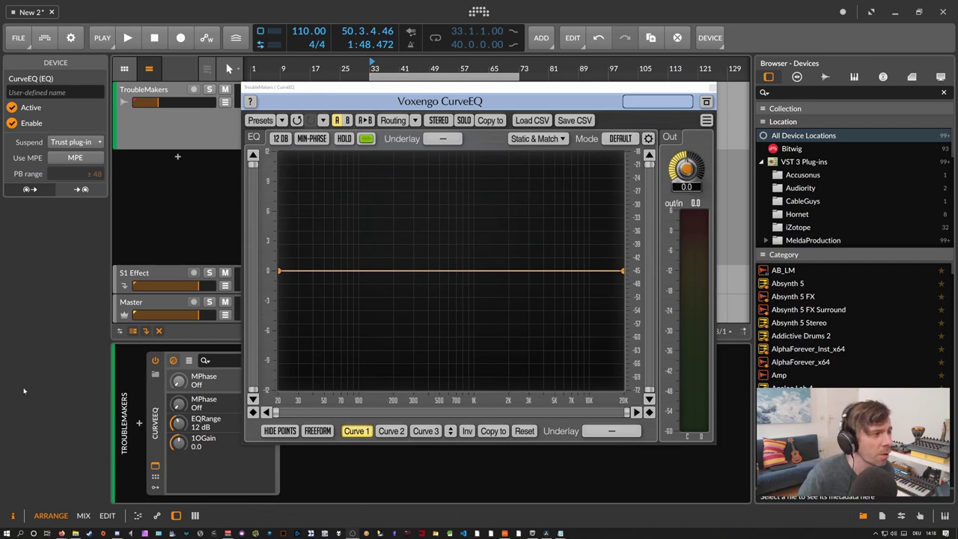
Step: Move the CurveEQ window off the TroubleMakers clip, start playback from bar 33, and return the window over the arrangement
{"action": "left_click_drag", "start_coordinate": [376, 91], "coordinate": [393, 168]}
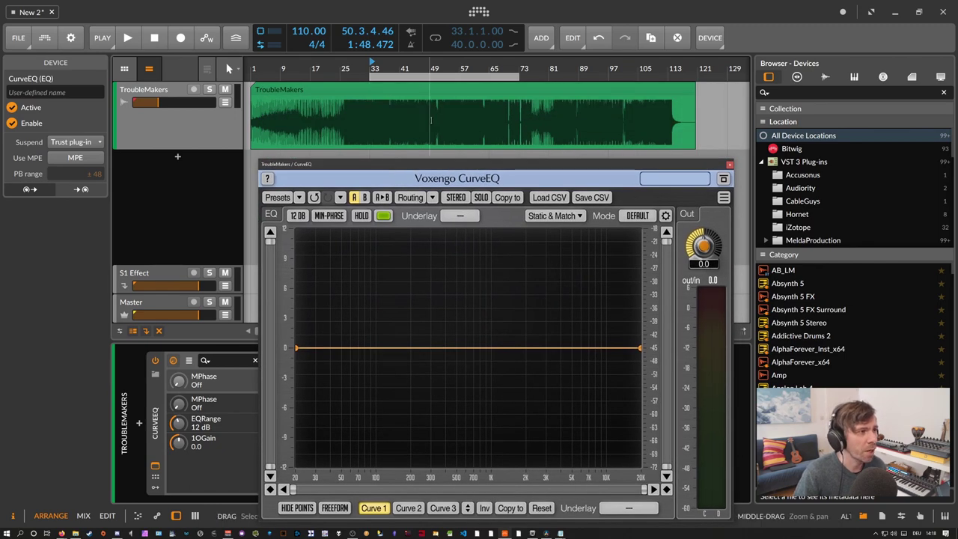
{"action": "left_click", "coordinate": [370, 103]}
{"action": "key", "text": "space"}
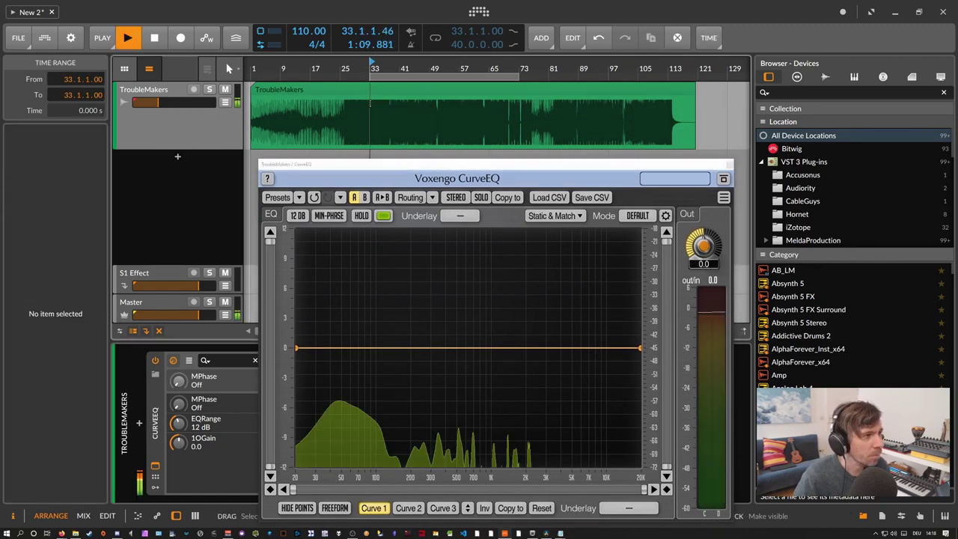
{"action": "left_click_drag", "start_coordinate": [470, 217], "coordinate": [451, 160]}
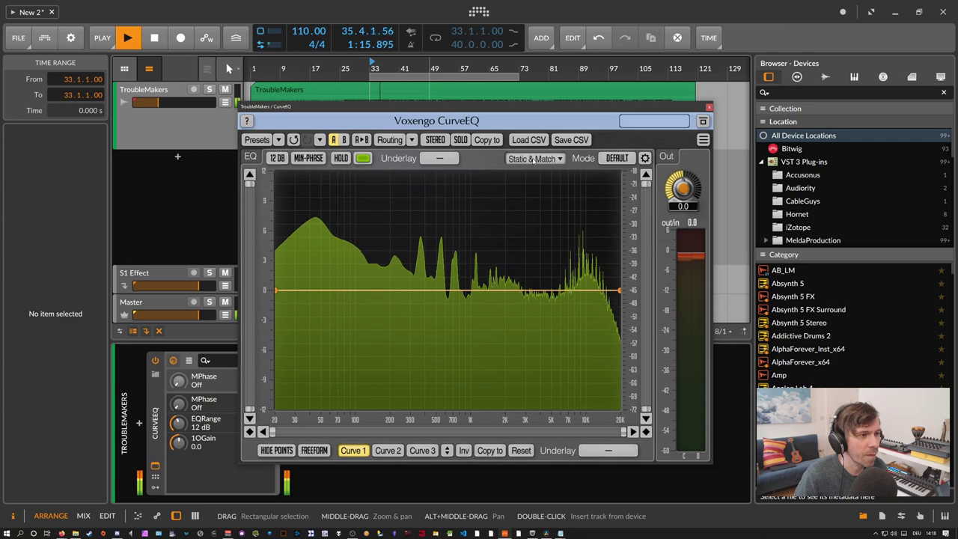
Step: Open the Static Spectrums Editor beside the CurveEQ window and capture the current track spectrum into its first slot
{"action": "left_click", "coordinate": [522, 158]}
{"action": "left_click_drag", "start_coordinate": [435, 111], "coordinate": [639, 122]}
{"action": "left_click_drag", "start_coordinate": [150, 165], "coordinate": [226, 180]}
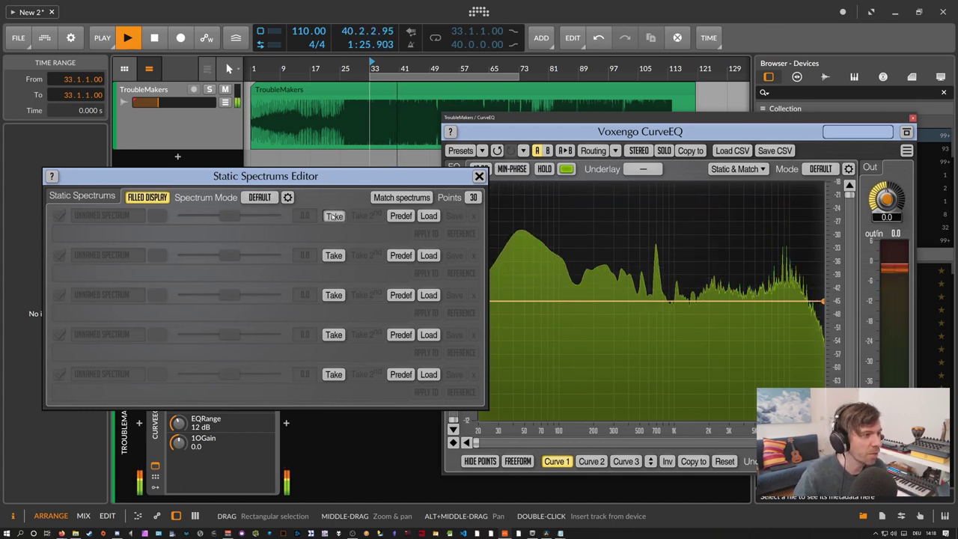
{"action": "left_click", "coordinate": [334, 216]}
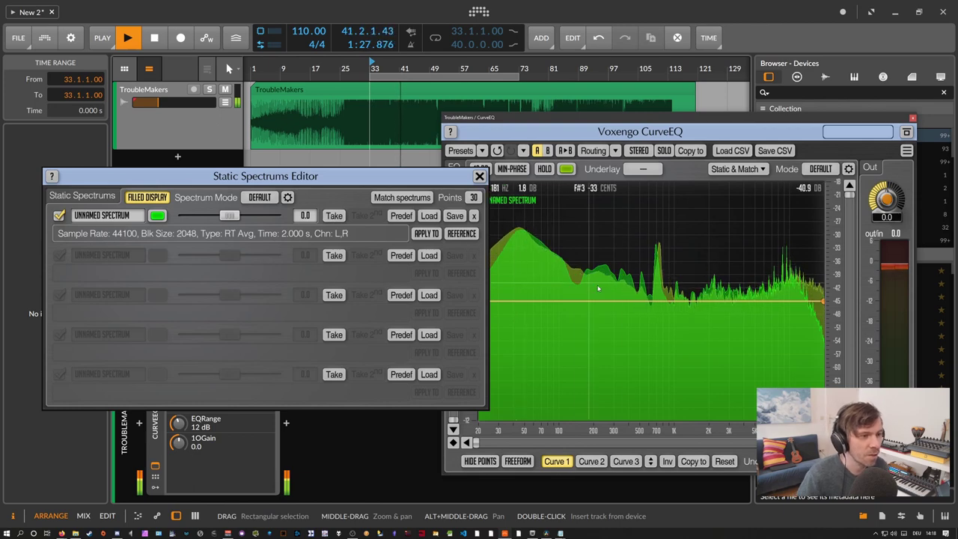
Step: Rename the captured spectrum in the first slot to MYTRACK and shift the Static Spectrums Editor clear of the CurveEQ graph
{"action": "left_click_drag", "start_coordinate": [337, 176], "coordinate": [324, 176]}
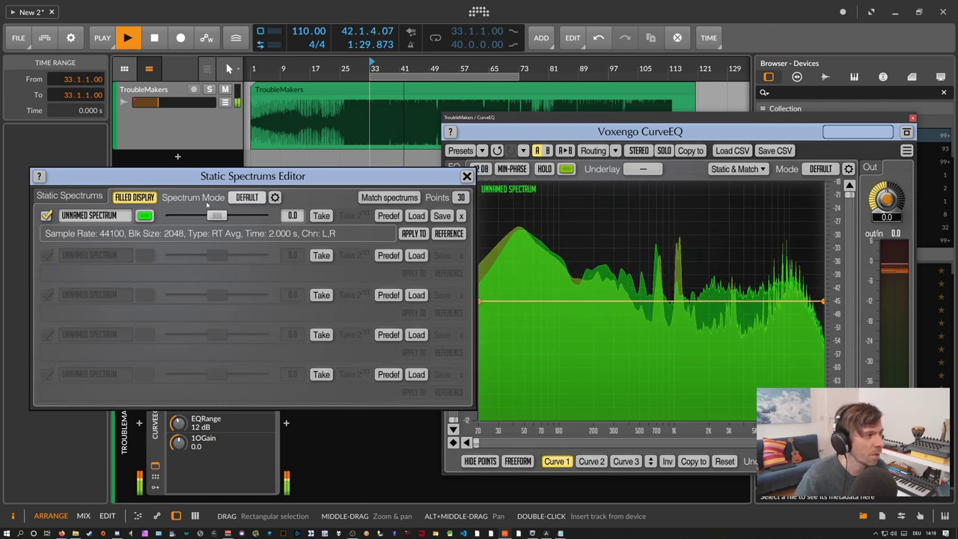
{"action": "left_click", "coordinate": [102, 215]}
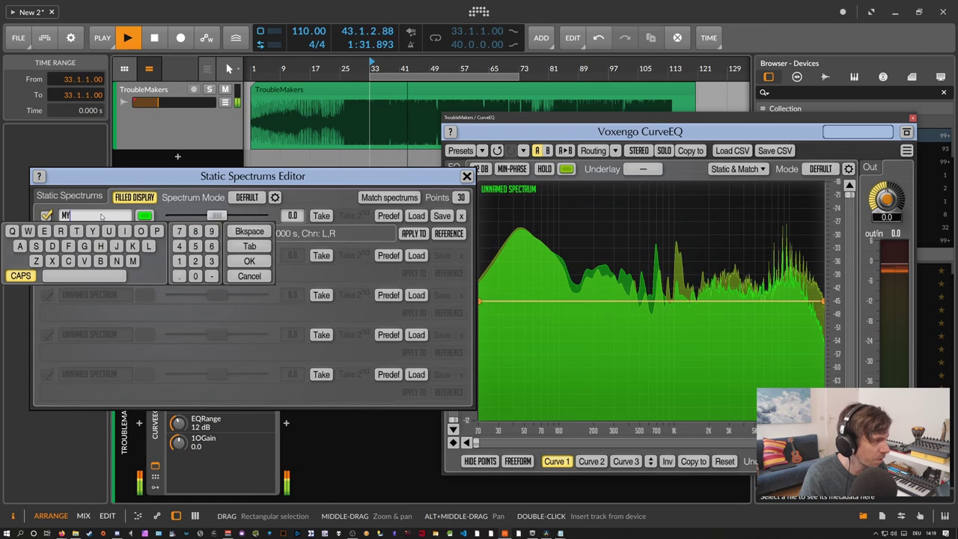
{"action": "type", "text": "MYTRACK"}
{"action": "key", "text": "Return"}
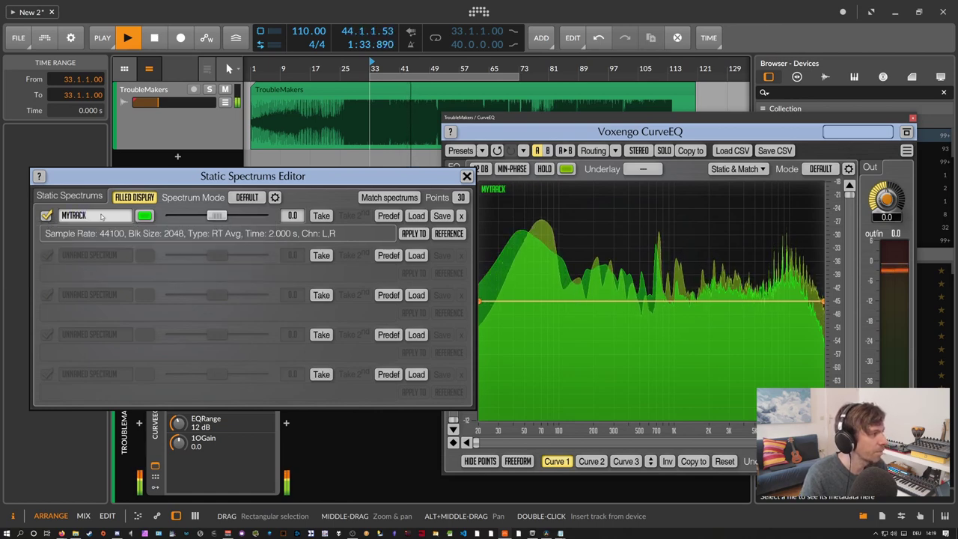
{"action": "left_click_drag", "start_coordinate": [428, 177], "coordinate": [413, 175]}
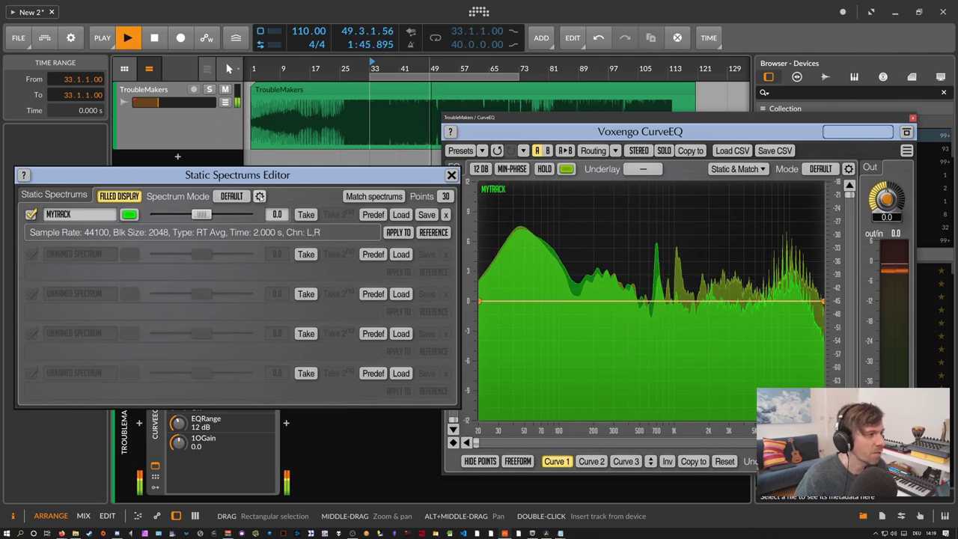
Step: Set the spectrum mode's averaging time to 10 seconds and recapture the MYTRACK spectrum
{"action": "left_click", "coordinate": [259, 196]}
{"action": "left_click_drag", "start_coordinate": [331, 263], "coordinate": [305, 258]}
{"action": "left_click_drag", "start_coordinate": [417, 337], "coordinate": [417, 319]}
{"action": "left_click", "coordinate": [436, 259]}
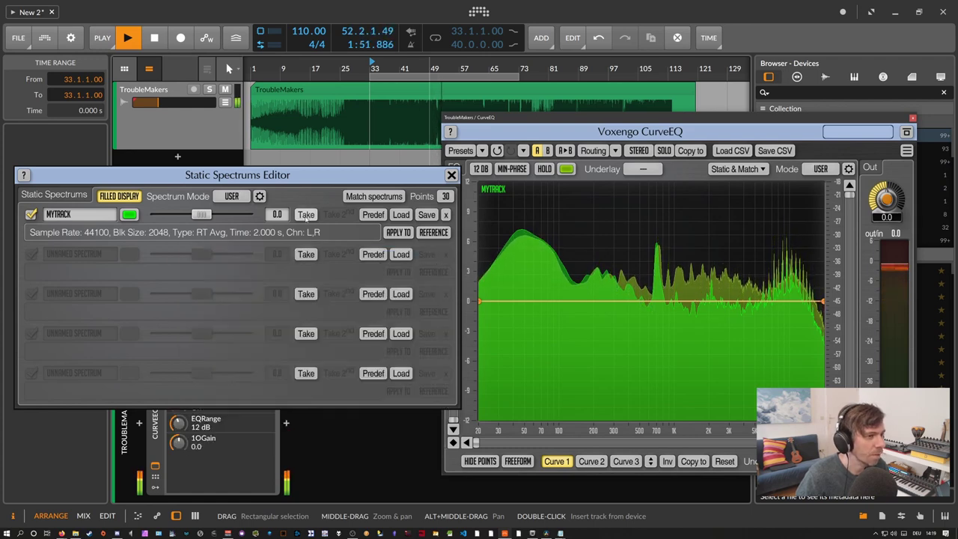
{"action": "left_click", "coordinate": [307, 215]}
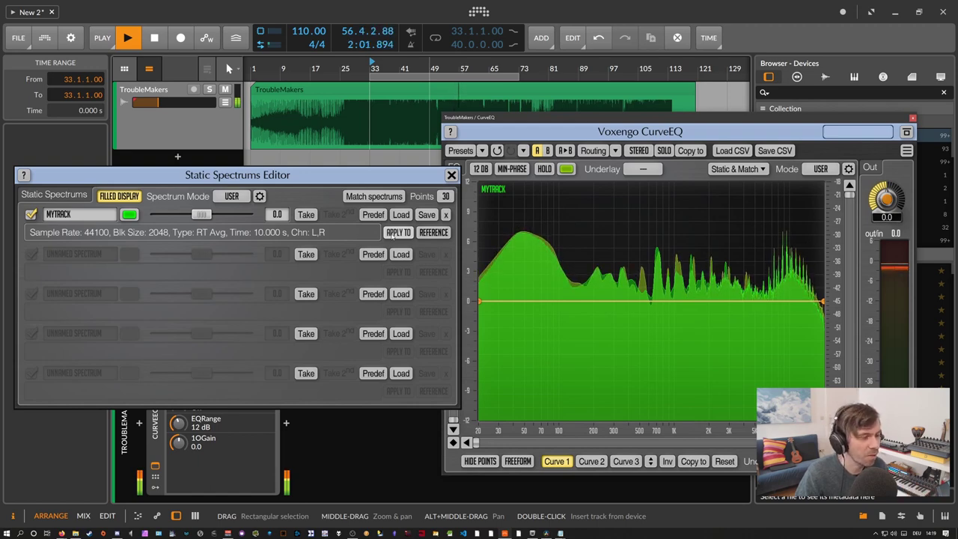
Step: Mark MYTRACK as the Apply To spectrum, load predefined Pink Noise (-3dB/oct) into the second slot, and mark it as Reference
{"action": "left_click", "coordinate": [399, 232]}
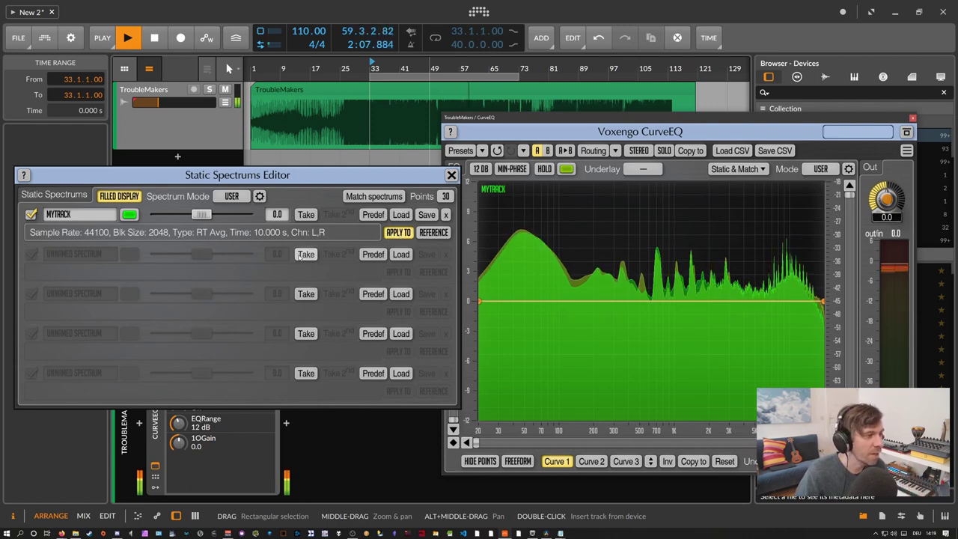
{"action": "left_click", "coordinate": [372, 254]}
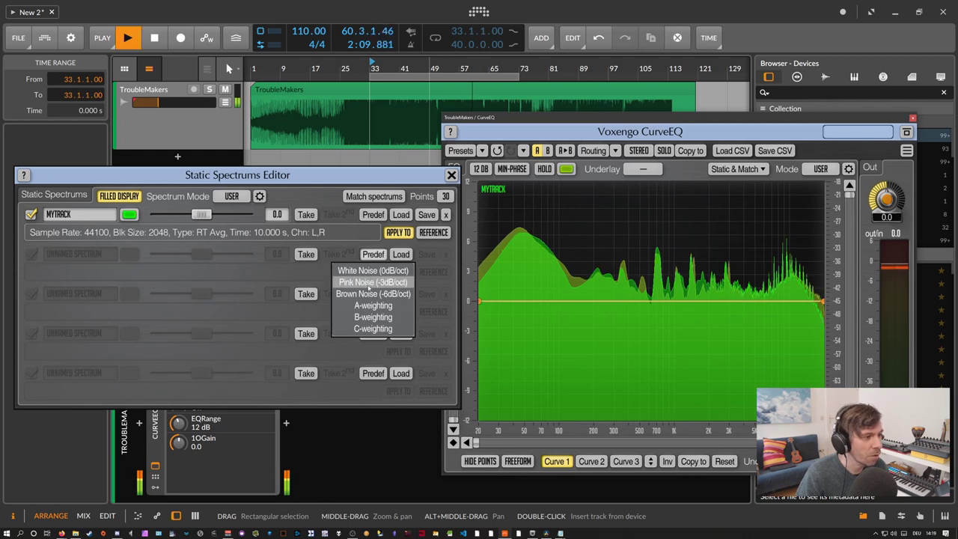
{"action": "left_click", "coordinate": [371, 282]}
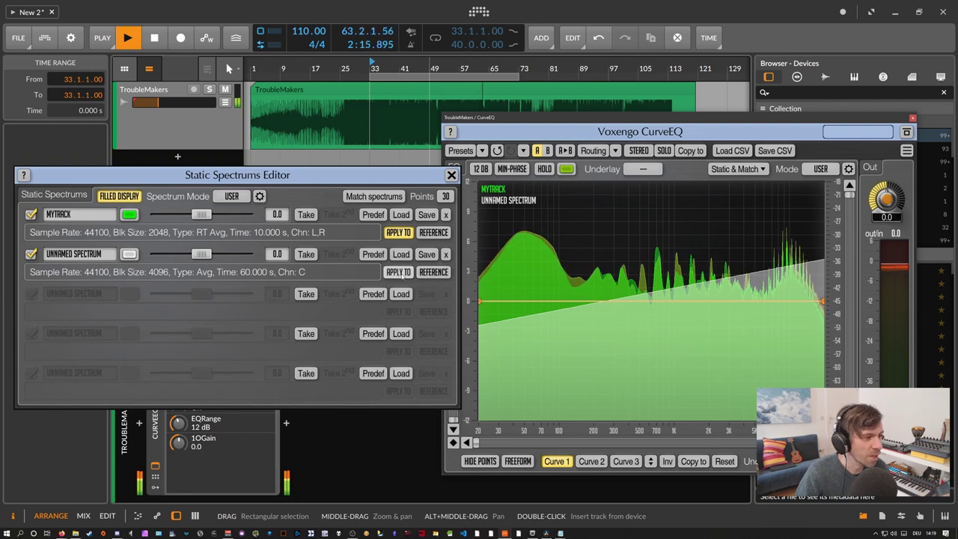
{"action": "left_click", "coordinate": [425, 274]}
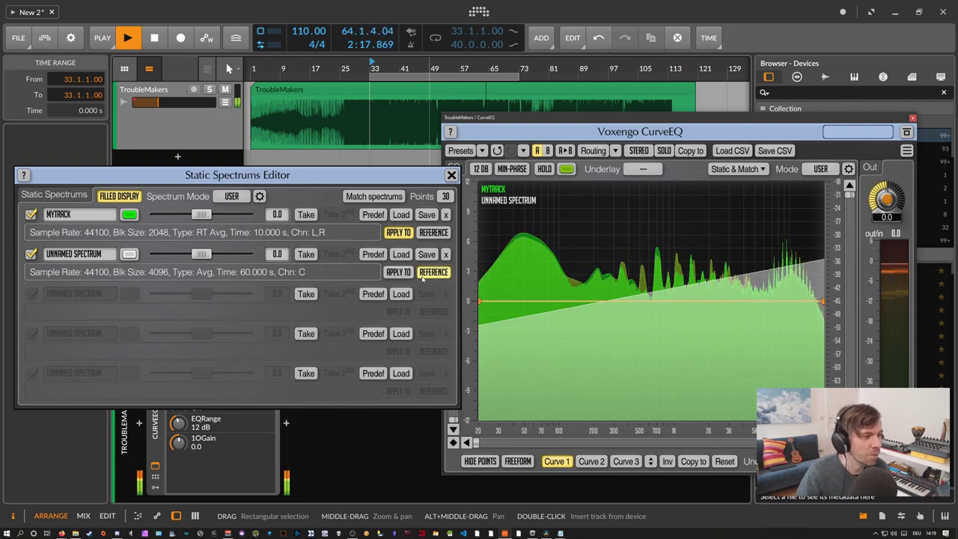
Step: Stop playback and match the spectrums using 10 points
{"action": "left_click", "coordinate": [214, 121]}
{"action": "key", "text": "space"}
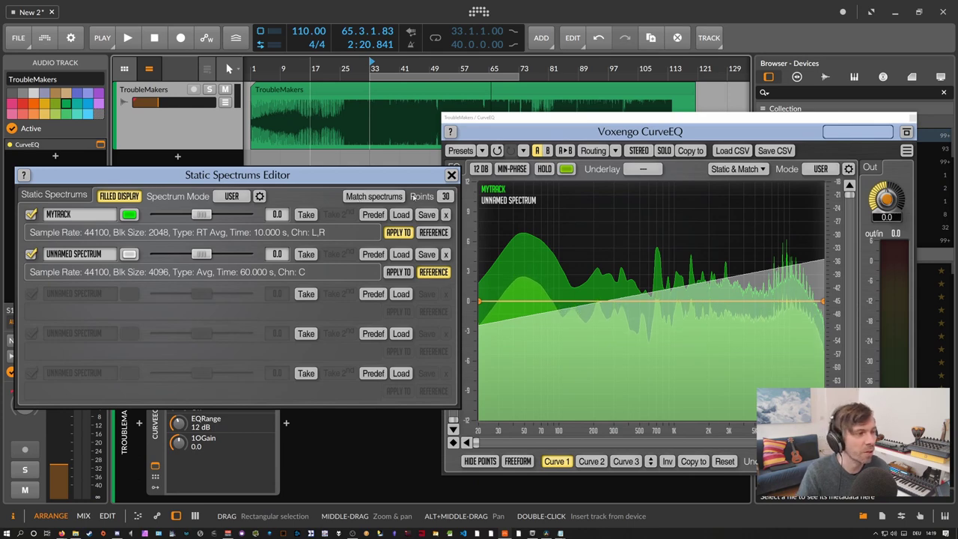
{"action": "left_click", "coordinate": [445, 196]}
{"action": "left_click", "coordinate": [427, 215]}
{"action": "left_click", "coordinate": [374, 196]}
Step: Match the spectrums again using 60 points and play the track from bar 41
{"action": "left_click", "coordinate": [443, 196]}
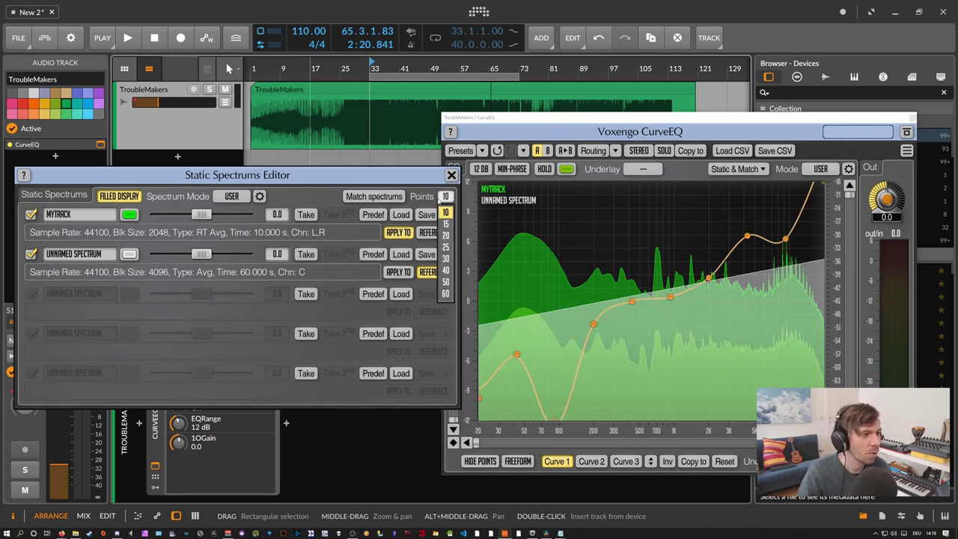
{"action": "left_click", "coordinate": [445, 294]}
{"action": "left_click", "coordinate": [374, 196]}
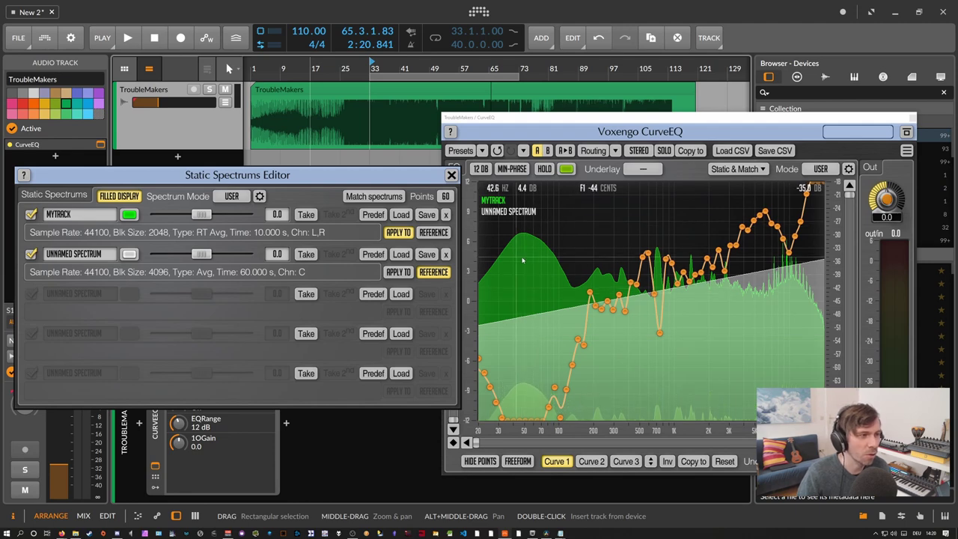
{"action": "key", "text": "space"}
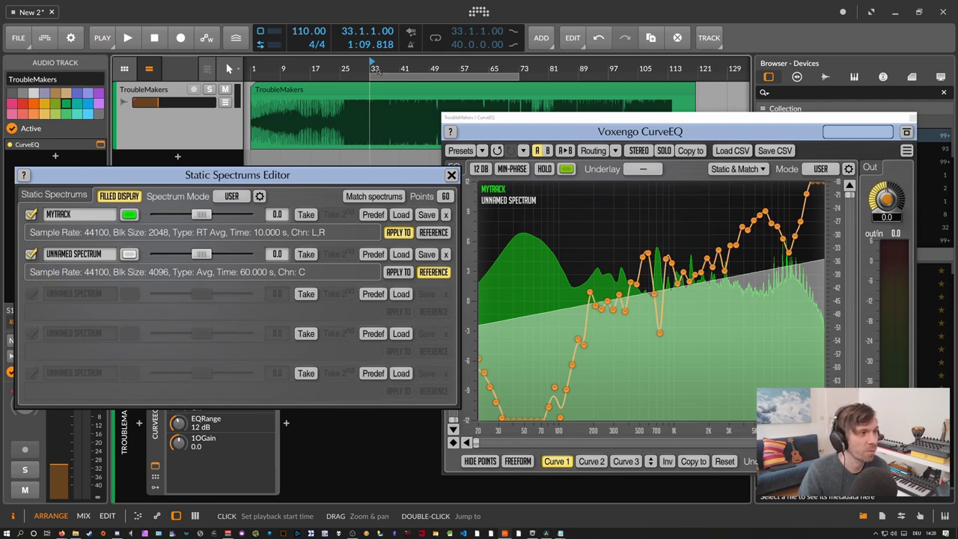
{"action": "key", "text": "space"}
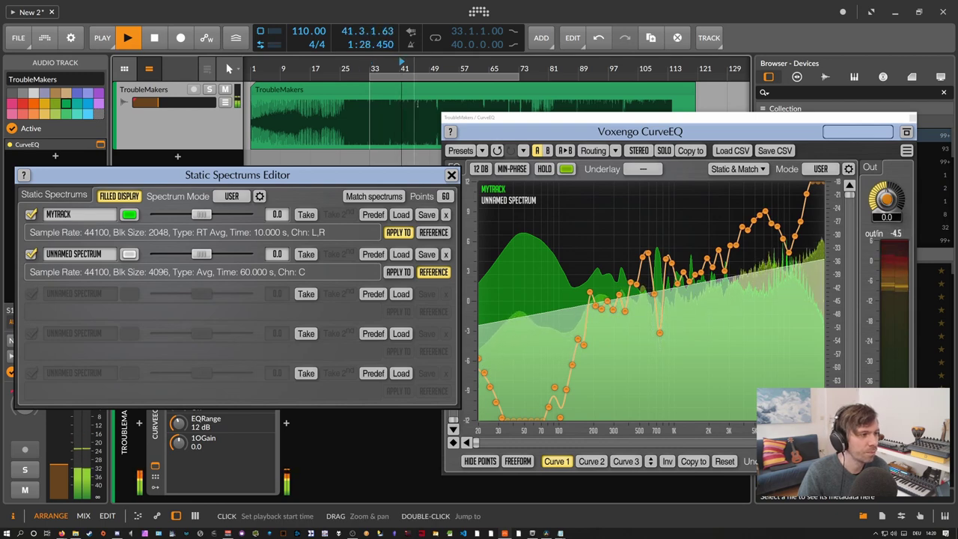
Step: Close the Static Spectrums Editor and move the CurveEQ window over the middle of the arrangement
{"action": "left_click_drag", "start_coordinate": [425, 183], "coordinate": [435, 178]}
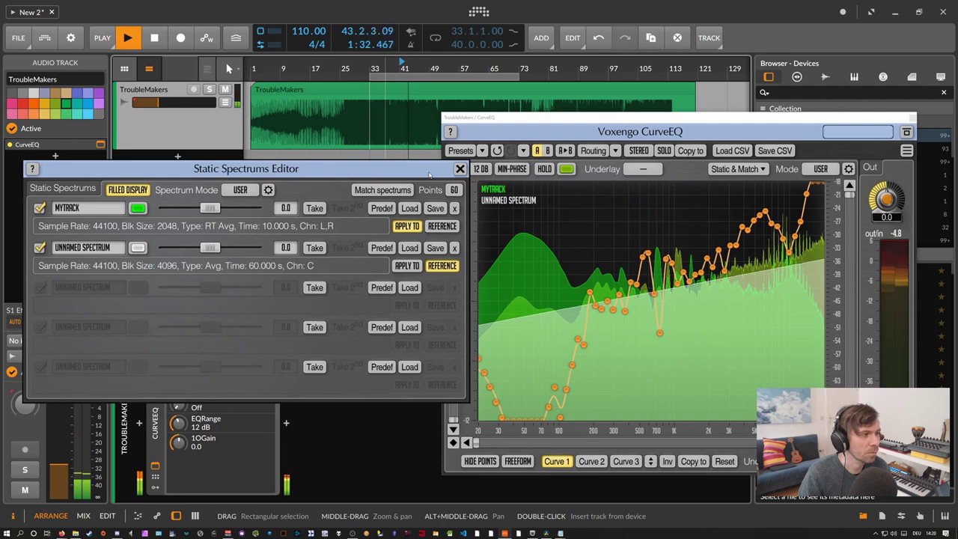
{"action": "left_click", "coordinate": [459, 168]}
{"action": "left_click_drag", "start_coordinate": [479, 117], "coordinate": [391, 111]}
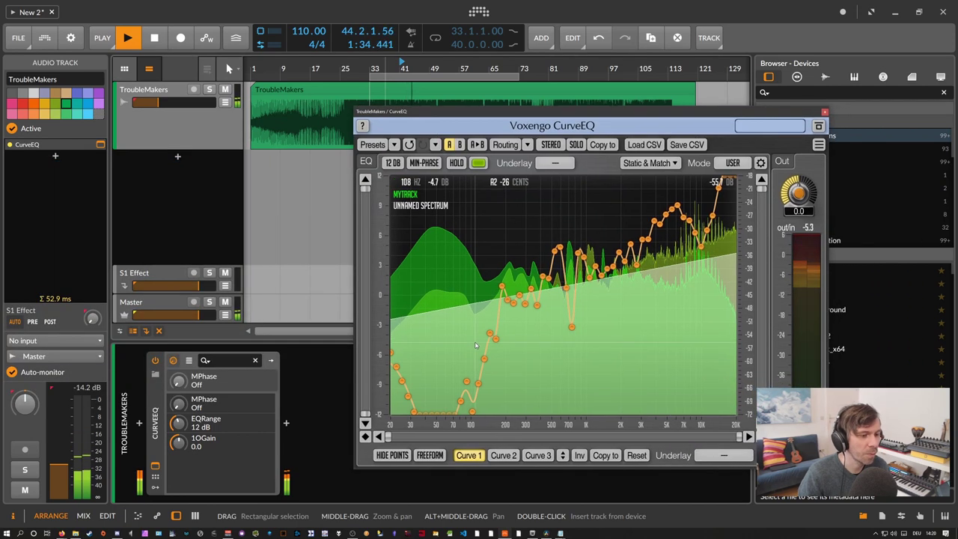
Step: Scale Curve 1 through inversion and back to a much flatter, upright version of the matched curve
{"action": "left_click_drag", "start_coordinate": [562, 441], "coordinate": [563, 501]}
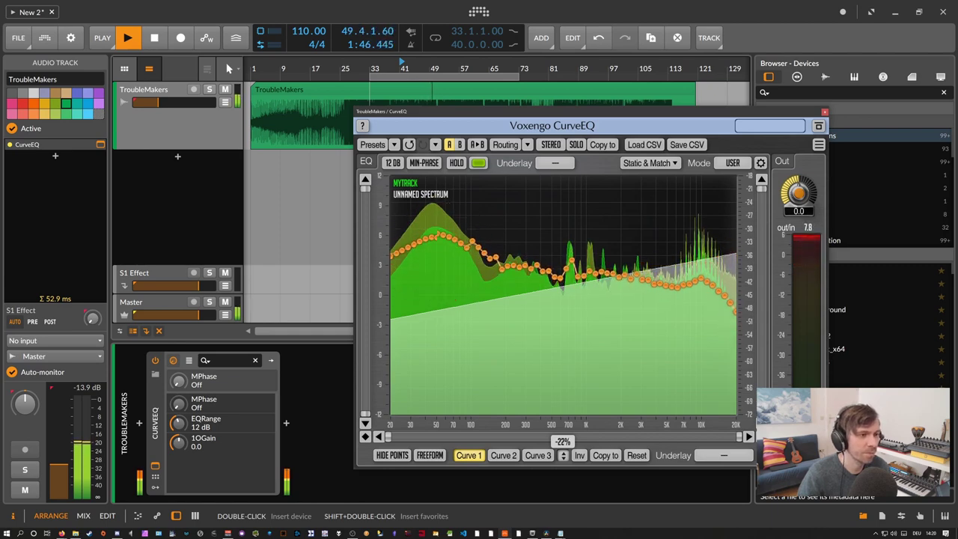
{"action": "left_click_drag", "start_coordinate": [563, 446], "coordinate": [563, 461]}
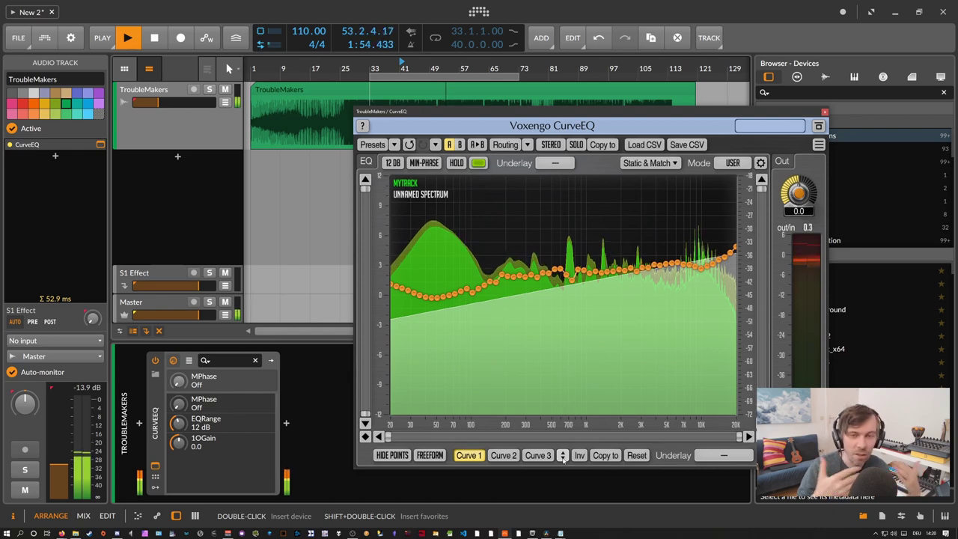
{"action": "mouse_move", "coordinate": [563, 441]}
{"action": "left_mouse_down"}
{"action": "mouse_move", "coordinate": [563, 413]}
{"action": "mouse_move", "coordinate": [563, 442]}
{"action": "left_mouse_up"}
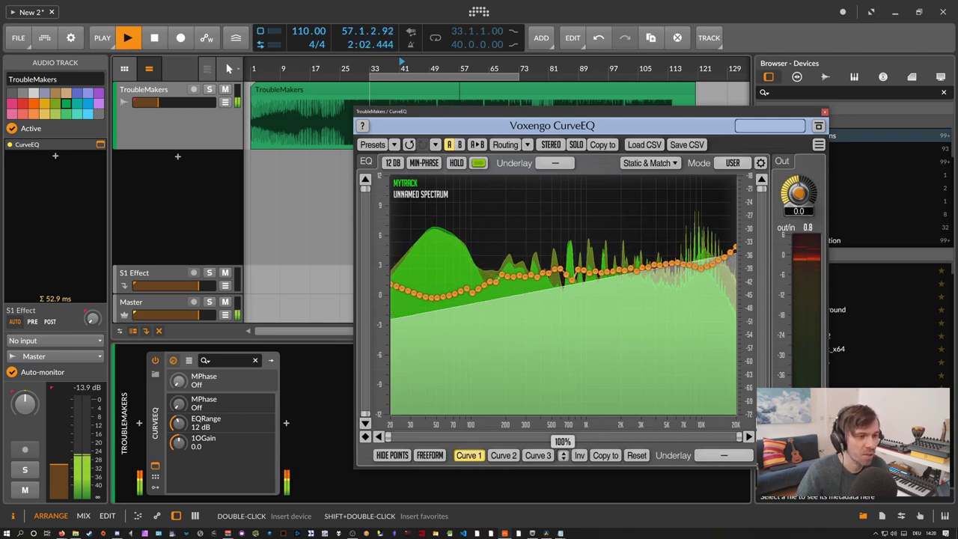
Step: Reopen the Static Spectrums Editor and review the predefined spectrum options for the second slot
{"action": "left_click", "coordinate": [650, 163]}
{"action": "left_click_drag", "start_coordinate": [290, 166], "coordinate": [353, 184]}
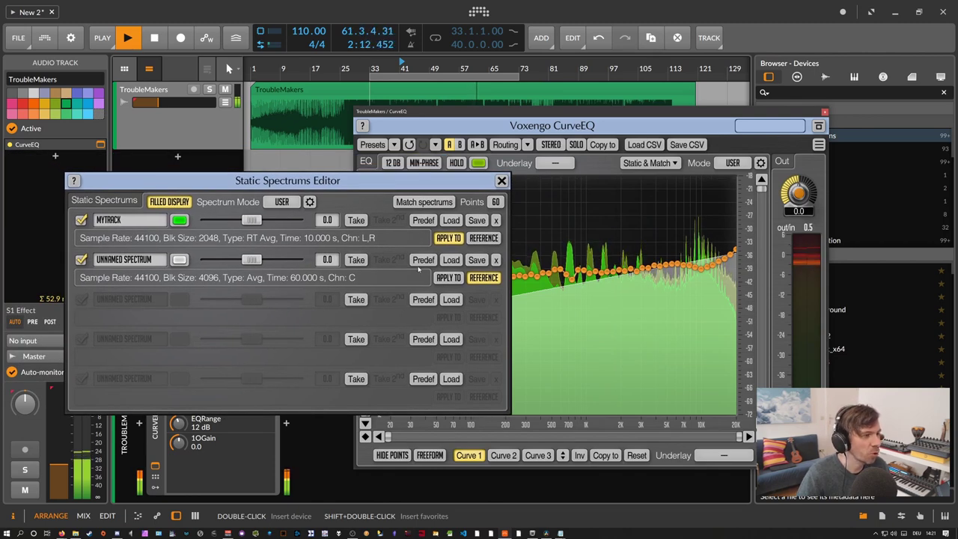
{"action": "left_click", "coordinate": [422, 260]}
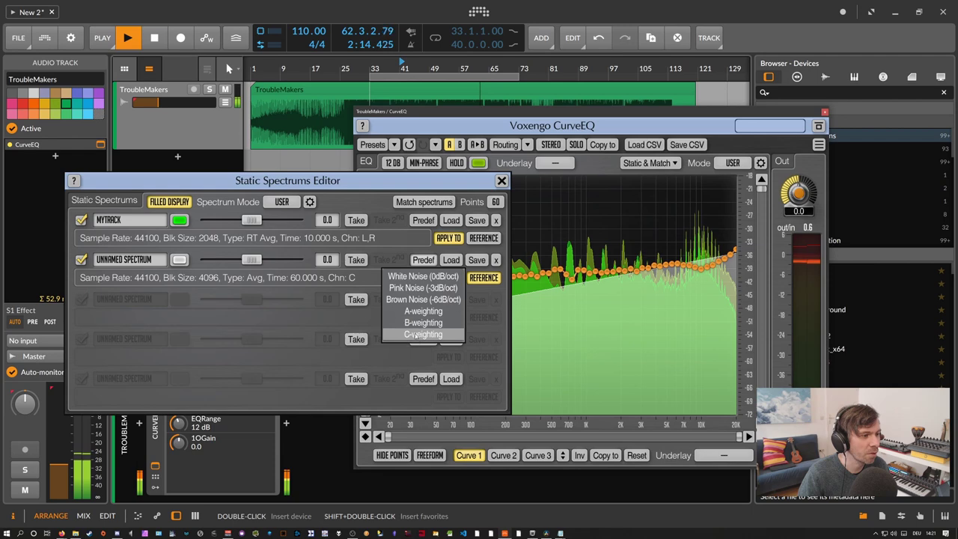
{"action": "left_click", "coordinate": [423, 260]}
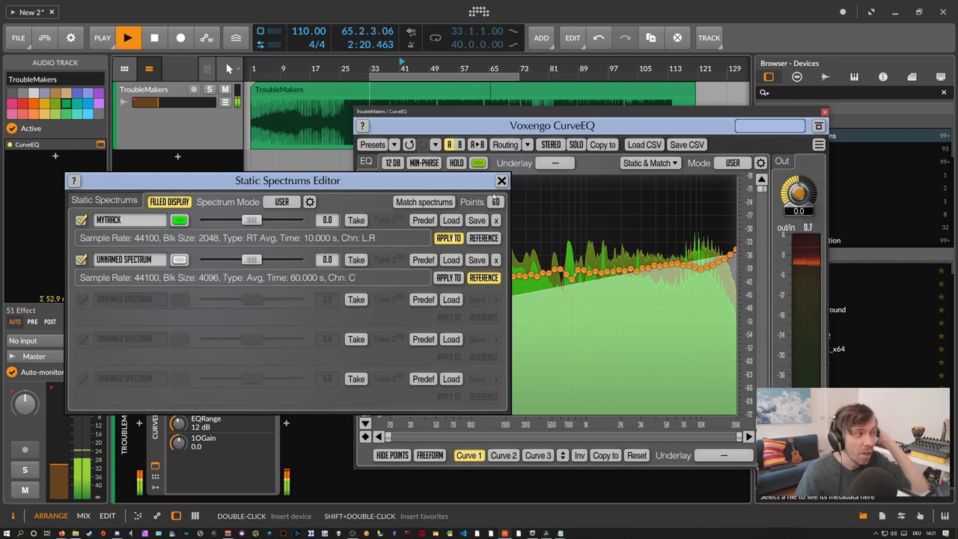
{"action": "left_click_drag", "start_coordinate": [476, 186], "coordinate": [472, 201]}
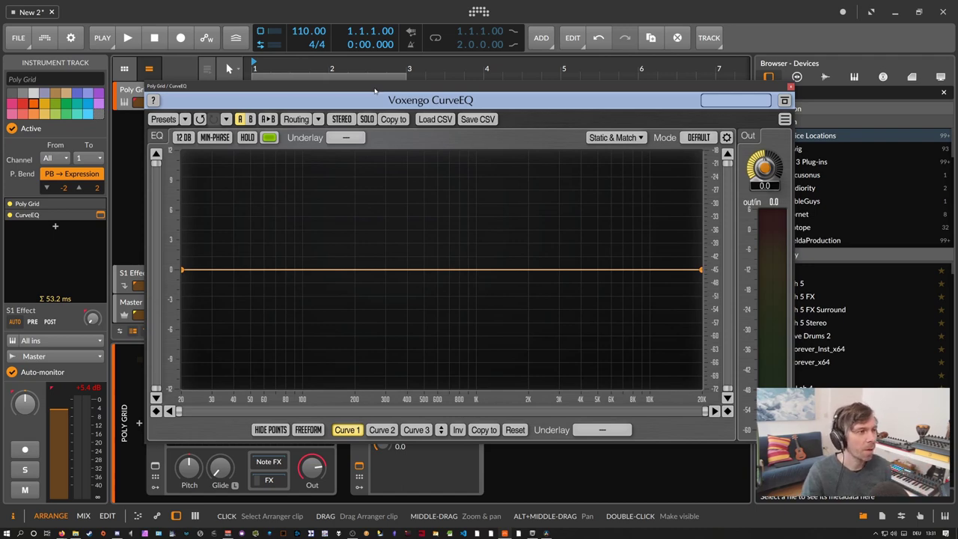
Step: In the Poly Grid track's CurveEQ, add a point to Curve 1 and raise it to about 2.65 dB near 586 Hz
{"action": "left_click_drag", "start_coordinate": [375, 90], "coordinate": [366, 89]}
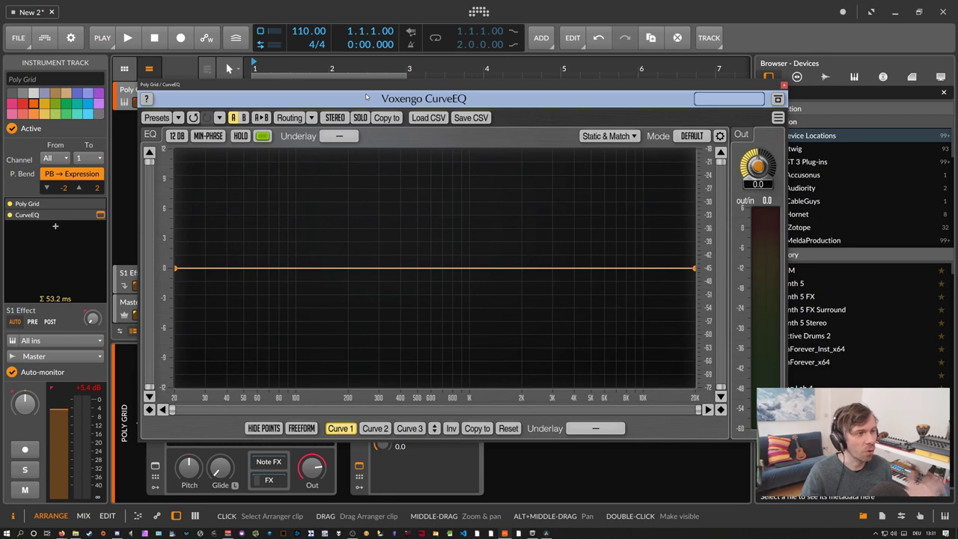
{"action": "left_click", "coordinate": [415, 261]}
{"action": "left_click_drag", "start_coordinate": [416, 261], "coordinate": [429, 242]}
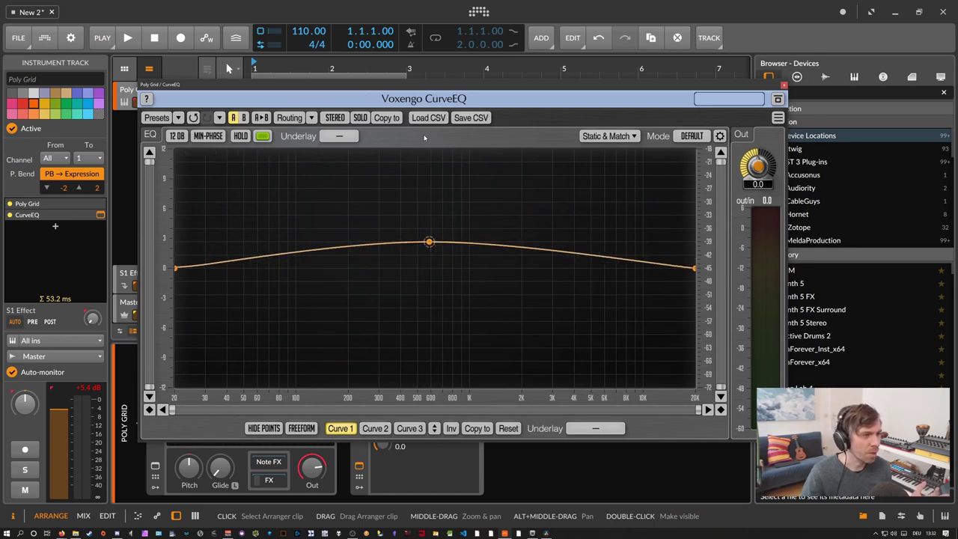
Step: Save the curve as a CSV file named MyCurve in the Downloads folder
{"action": "left_click", "coordinate": [470, 120]}
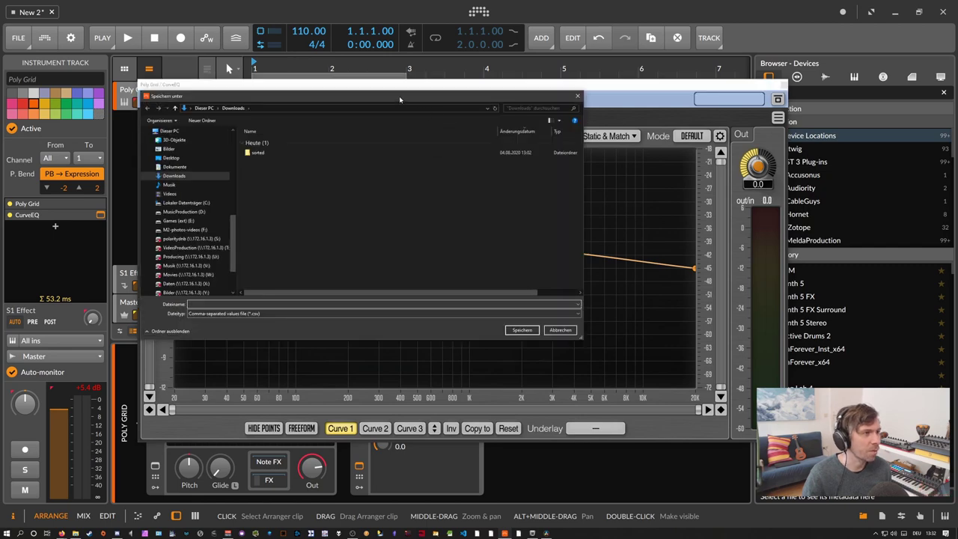
{"action": "left_click_drag", "start_coordinate": [400, 99], "coordinate": [511, 150]}
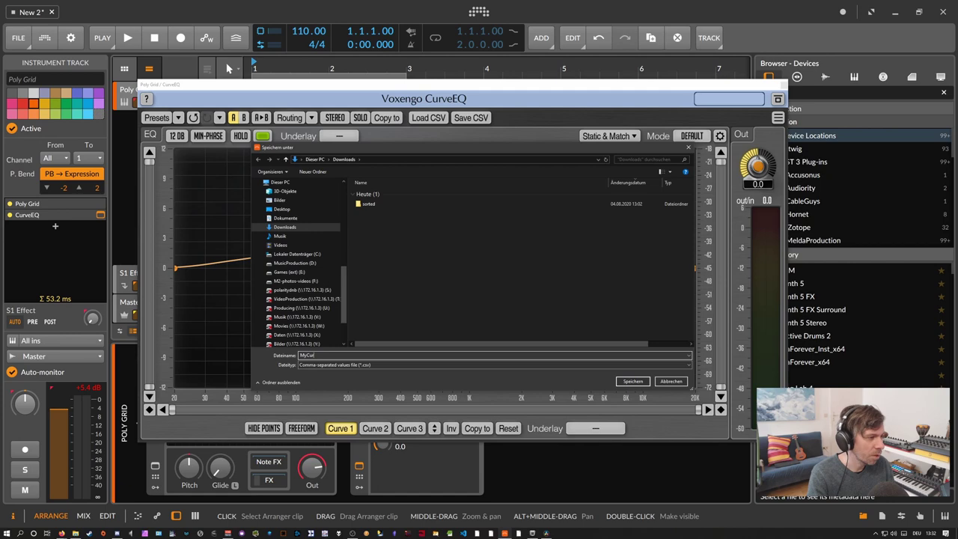
{"action": "type", "text": "MyCurve"}
{"action": "key", "text": "Return"}
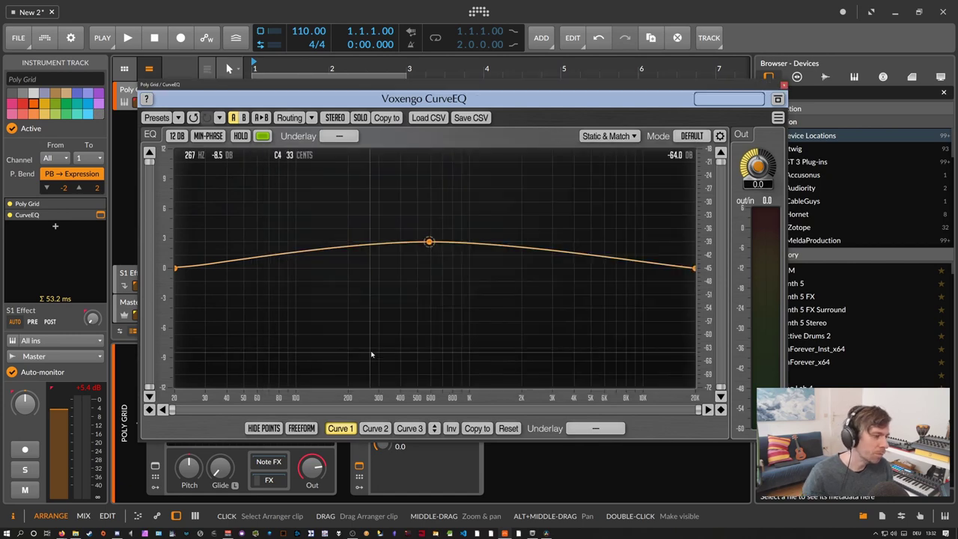
Step: Open MyCurve.csv from the Downloads folder in the text editor and enlarge its text to 210%
{"action": "left_click", "coordinate": [76, 533]}
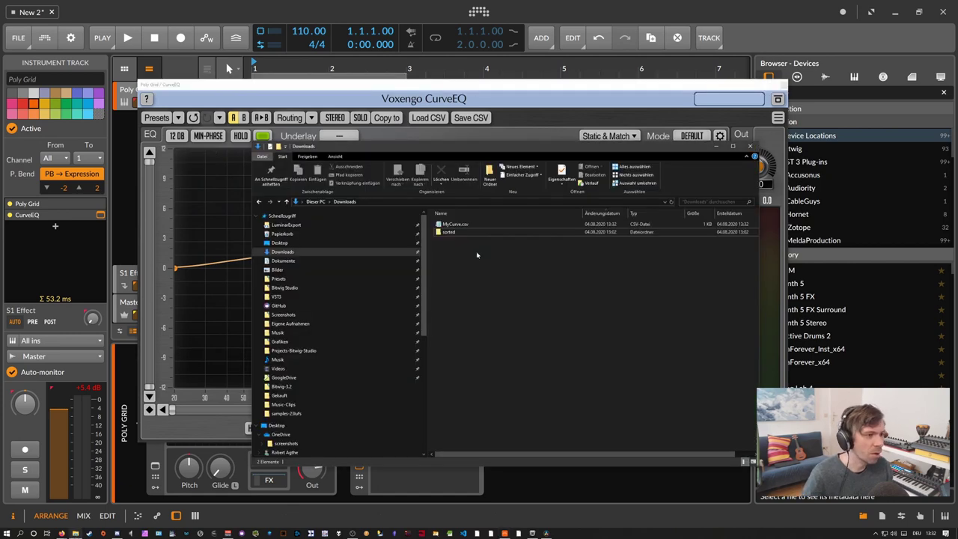
{"action": "left_click", "coordinate": [463, 225]}
{"action": "double_click", "coordinate": [464, 228]}
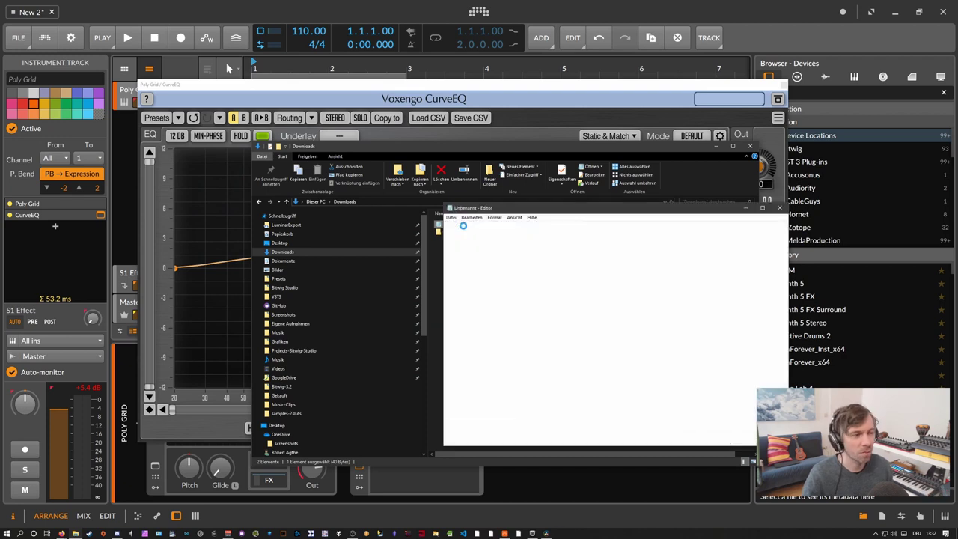
{"action": "left_click_drag", "start_coordinate": [501, 213], "coordinate": [465, 196]}
{"action": "key", "text": "ctrl+plus"}
{"action": "key", "text": "ctrl+plus"}
{"action": "key", "text": "ctrl+plus"}
{"action": "key", "text": "ctrl+plus"}
{"action": "key", "text": "ctrl+plus"}
{"action": "key", "text": "ctrl+plus"}
{"action": "key", "text": "ctrl+plus"}
{"action": "key", "text": "ctrl+plus"}
{"action": "key", "text": "ctrl+plus"}
{"action": "key", "text": "ctrl+plus"}
{"action": "key", "text": "ctrl+plus"}
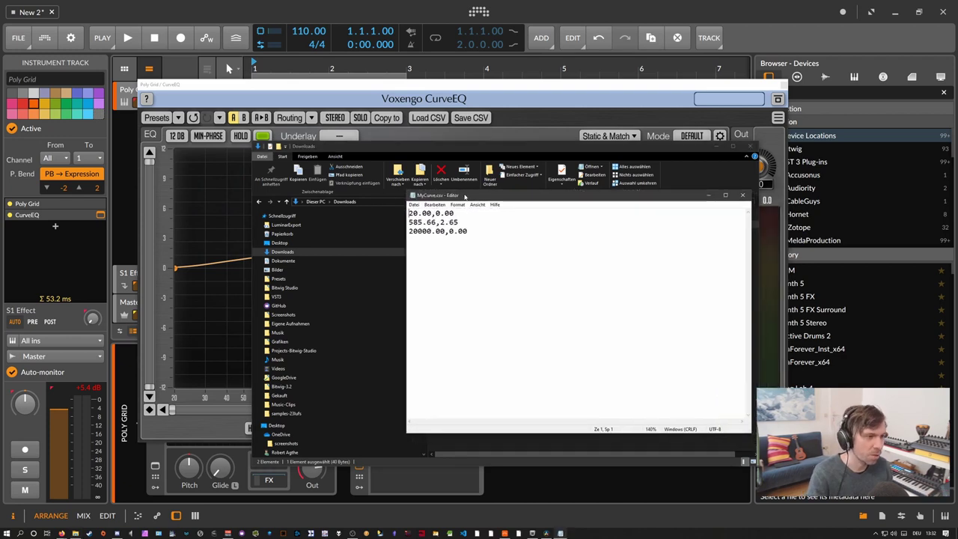
{"action": "left_click_drag", "start_coordinate": [465, 197], "coordinate": [387, 169]}
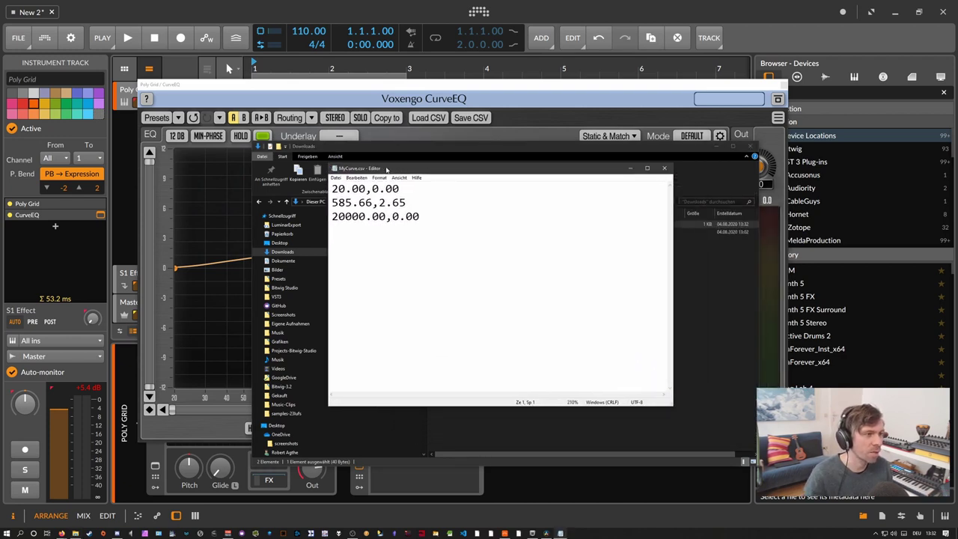
Step: Examine the comma-separated frequency and gain values in the first row of MyCurve.csv
{"action": "key", "text": "shift+Right"}
{"action": "key", "text": "shift+Right"}
{"action": "key", "text": "shift+Right"}
{"action": "key", "text": "shift+Right"}
{"action": "key", "text": "shift+Right"}
{"action": "left_click", "coordinate": [359, 202]}
{"action": "key", "text": "shift+Right"}
{"action": "key", "text": "shift+Right"}
{"action": "key", "text": "shift+Right"}
{"action": "key", "text": "shift+Right"}
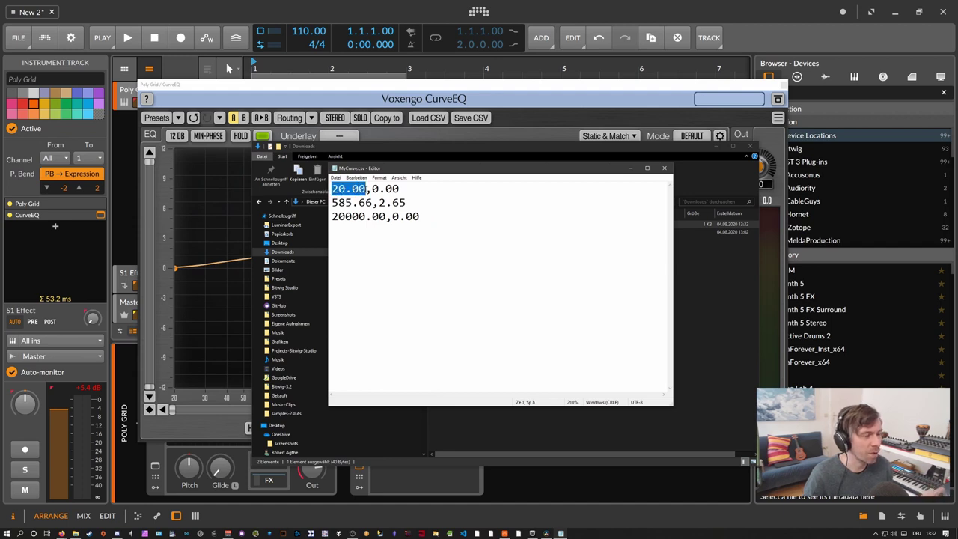
{"action": "left_click", "coordinate": [372, 189]}
{"action": "left_click_drag", "start_coordinate": [380, 189], "coordinate": [406, 191]}
Step: Insert the rows 120.00,5.00 and 300.00,4.00 after the first row of MyCurve.csv and save the file
{"action": "left_click", "coordinate": [406, 190]}
{"action": "key", "text": "Return"}
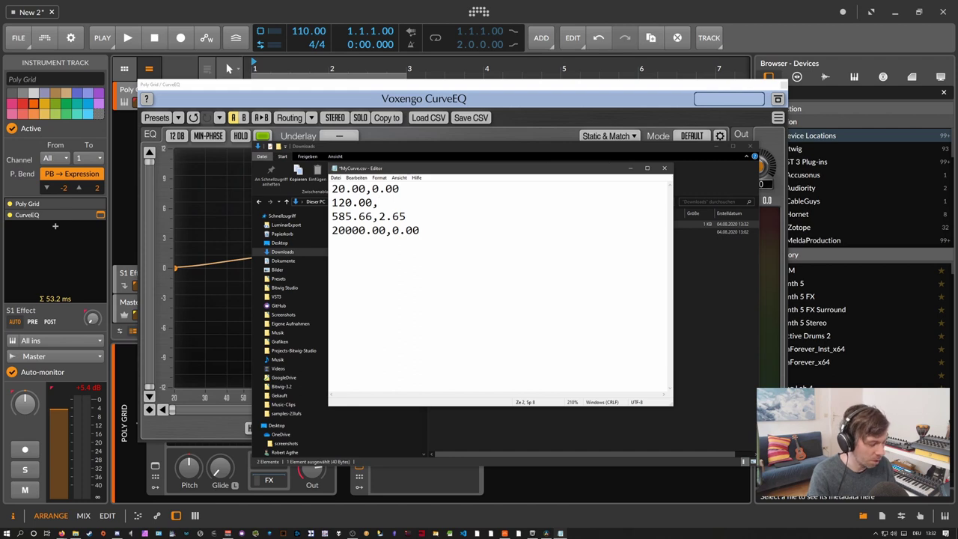
{"action": "key", "text": "Return"}
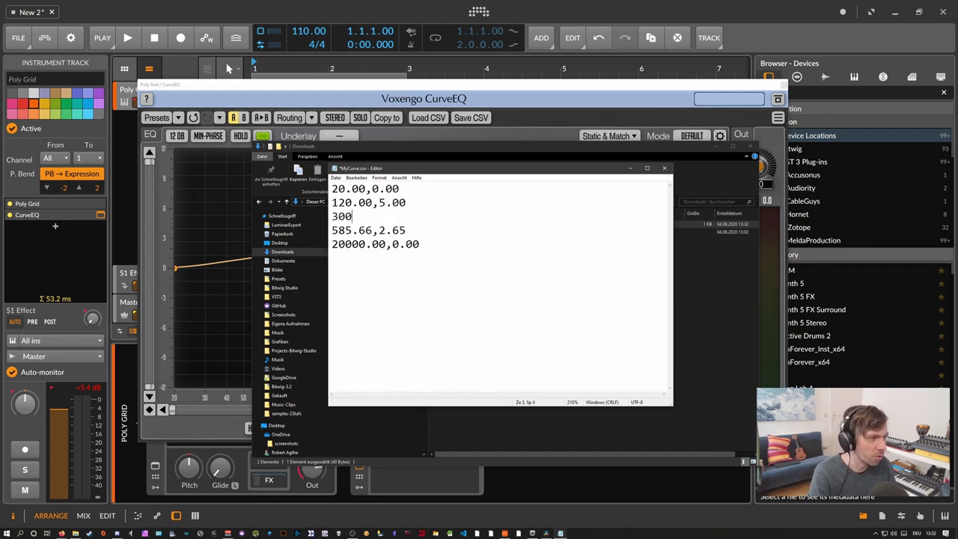
{"action": "type", "text": "300.00,4.00"}
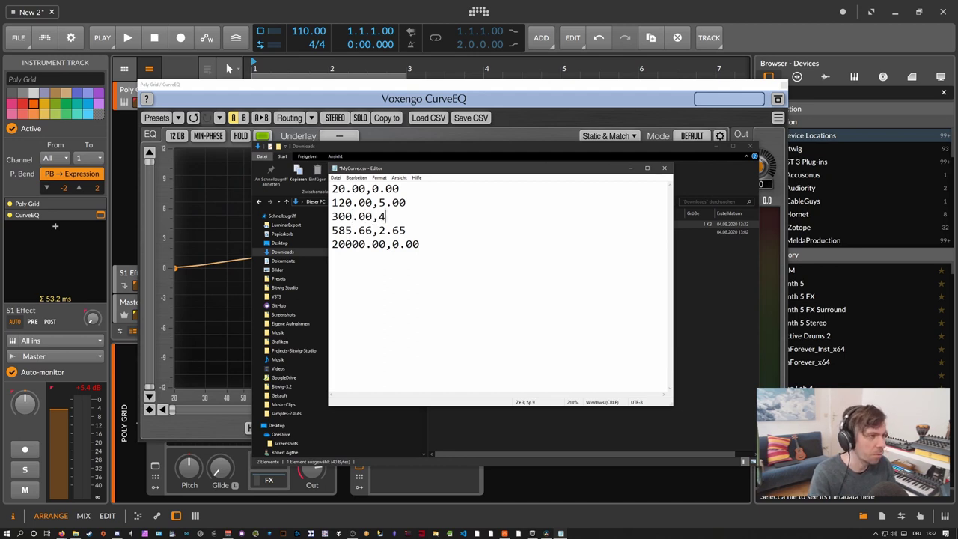
{"action": "left_click", "coordinate": [336, 177]}
{"action": "left_click", "coordinate": [352, 212]}
Step: Return to CurveEQ and load the edited MyCurve.csv from the Downloads folder into Curve 1
{"action": "left_click", "coordinate": [319, 96]}
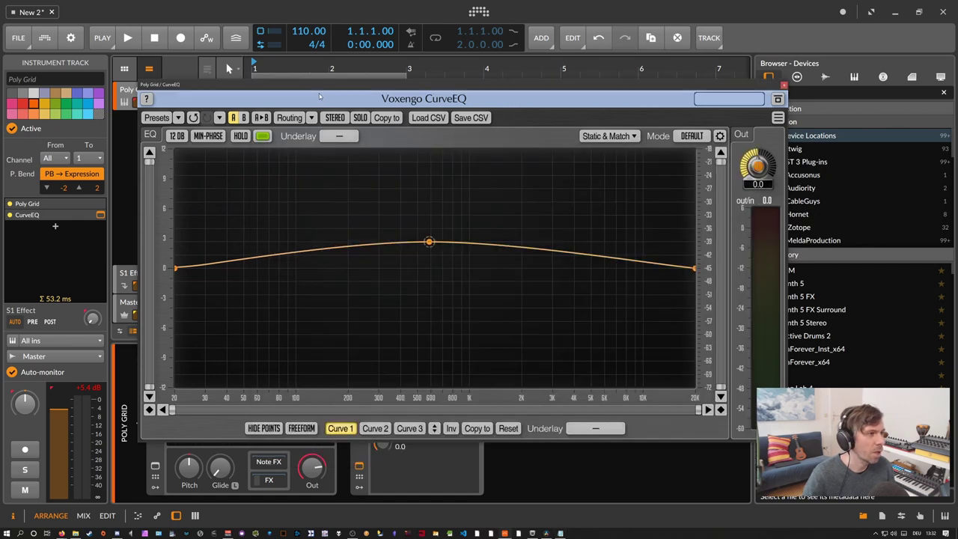
{"action": "left_click", "coordinate": [428, 118]}
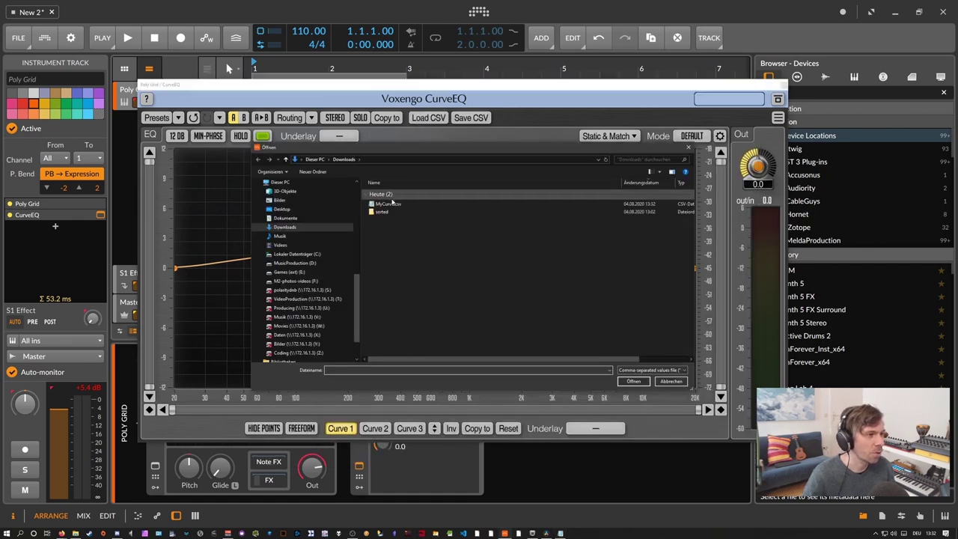
{"action": "left_click", "coordinate": [393, 204]}
{"action": "left_click", "coordinate": [633, 381]}
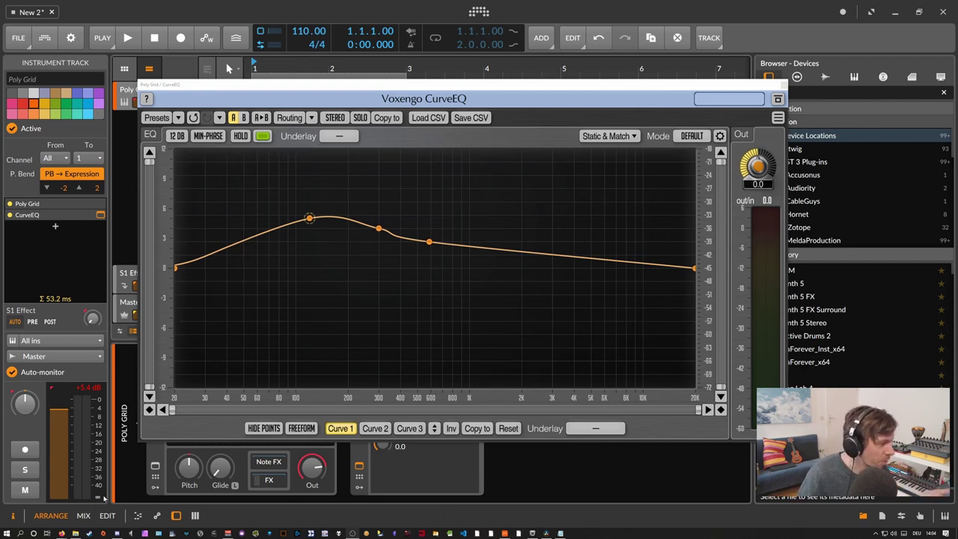
Step: Add a point to CurveEQ's flat Curve 1 and place it at C3, about 131 Hz and 0 dB
{"action": "mouse_move", "coordinate": [61, 534]}
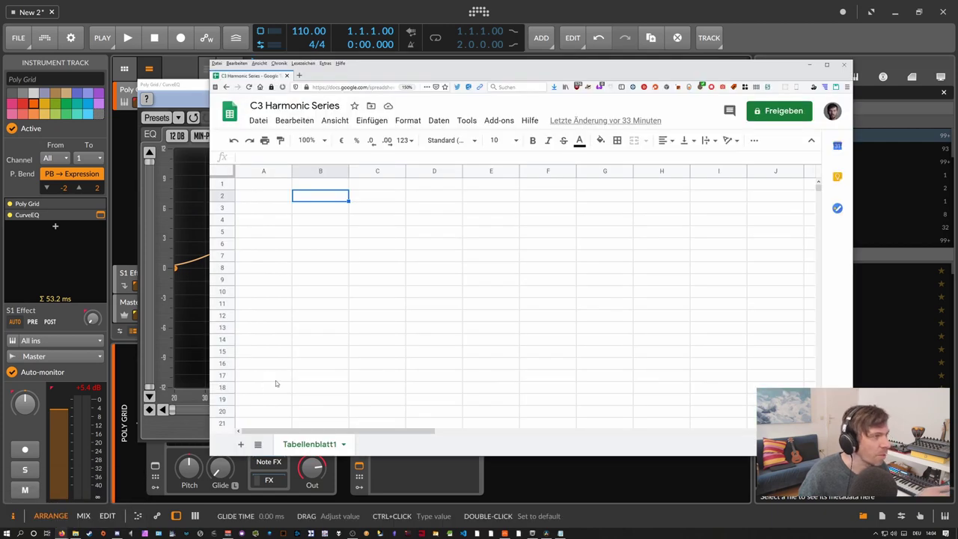
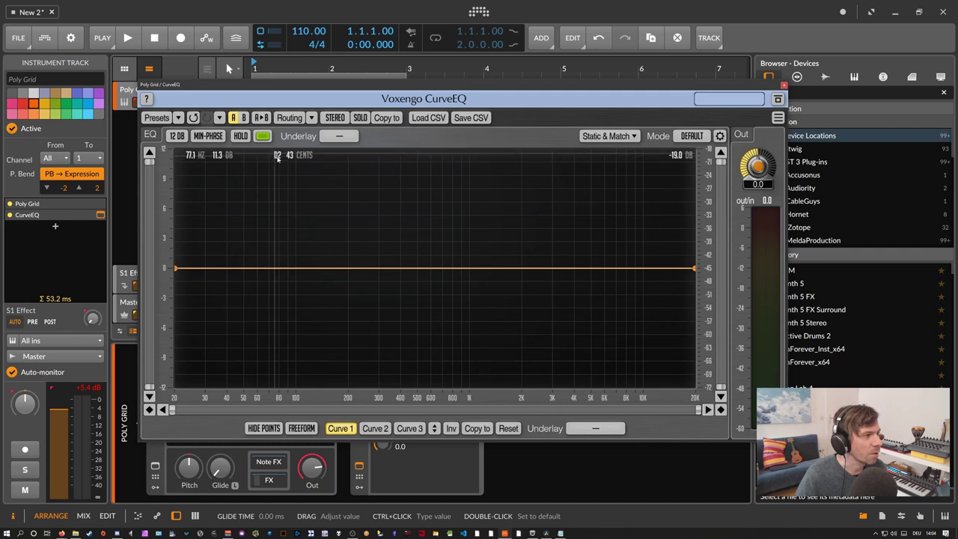
{"action": "left_click", "coordinate": [327, 269]}
{"action": "left_click_drag", "start_coordinate": [325, 271], "coordinate": [317, 272]}
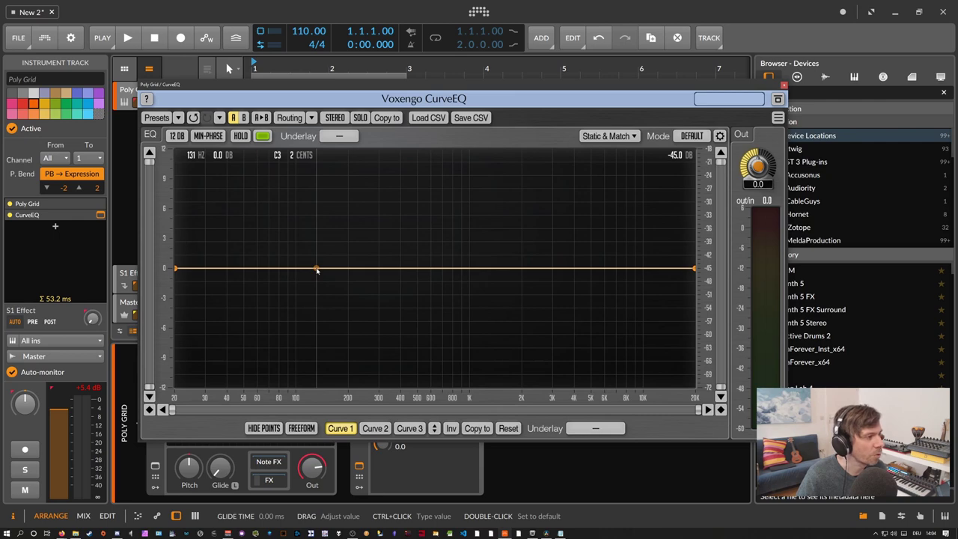
Step: Switch to the C3 Harmonic Series spreadsheet in Google Sheets and enter 131 in cell A1
{"action": "key", "text": "alt+Tab"}
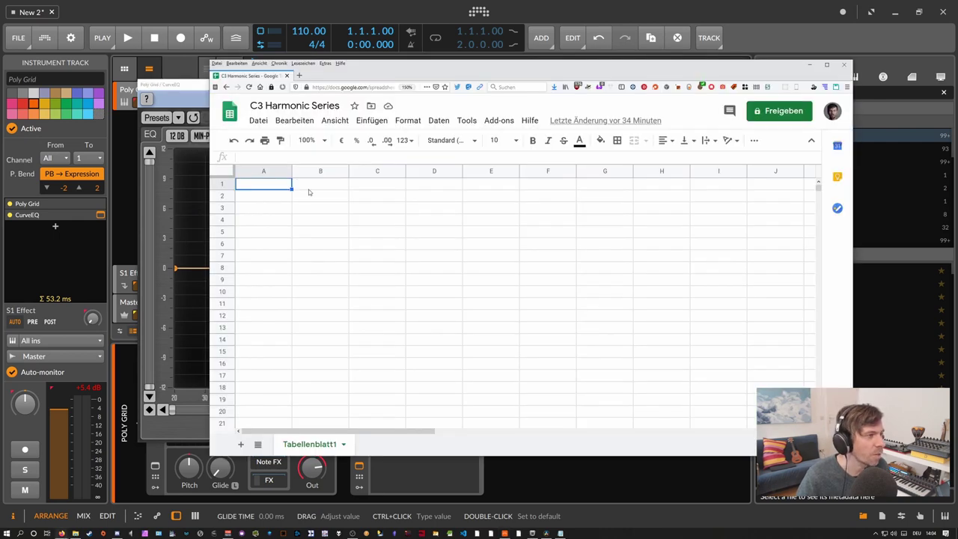
{"action": "type", "text": "1"}
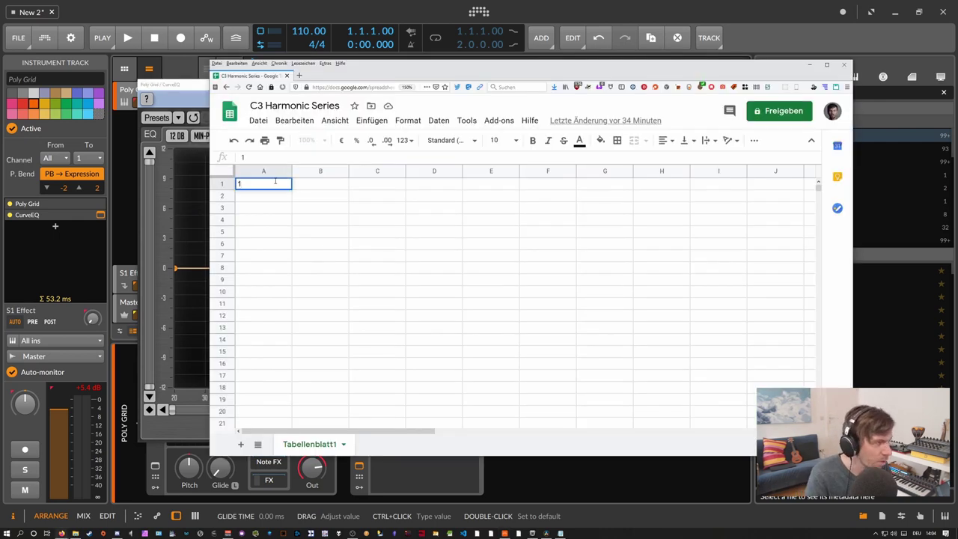
{"action": "type", "text": "31"}
{"action": "key", "text": "Return"}
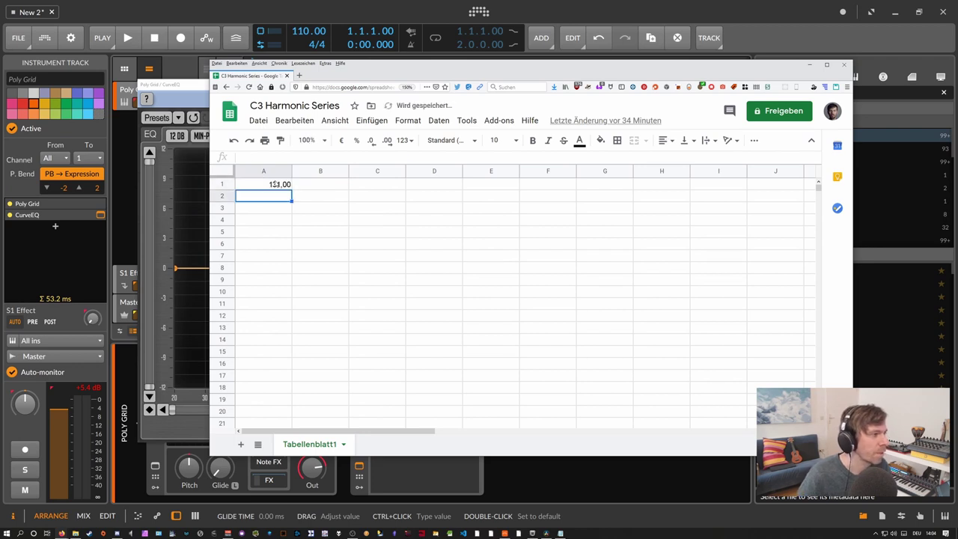
Step: Apply the Number (Zahl) format to empty cell E4
{"action": "left_click", "coordinate": [279, 187]}
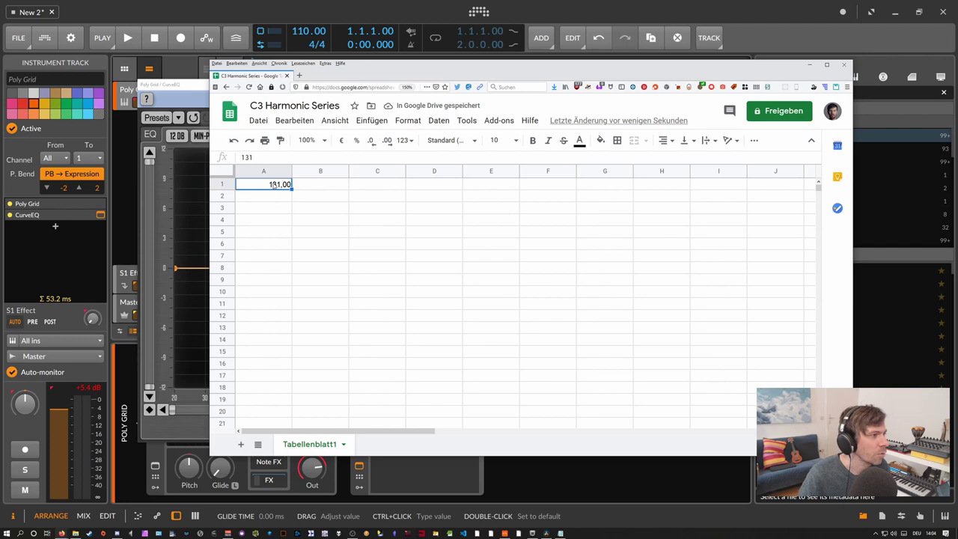
{"action": "right_click", "coordinate": [275, 189]}
{"action": "scroll", "coordinate": [328, 308], "scroll_direction": "down", "scroll_amount": 1}
{"action": "left_click", "coordinate": [491, 220]}
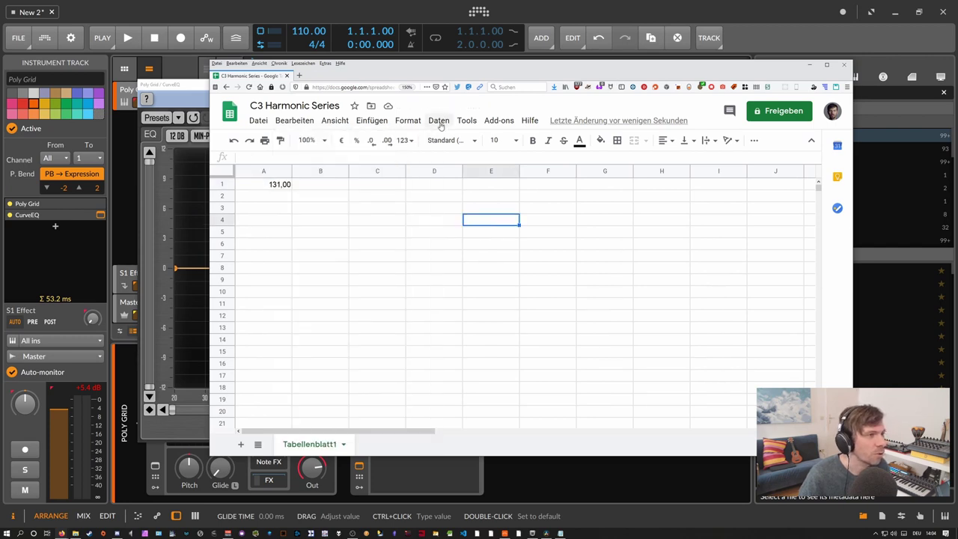
{"action": "left_click", "coordinate": [439, 120]}
{"action": "mouse_move", "coordinate": [416, 124]}
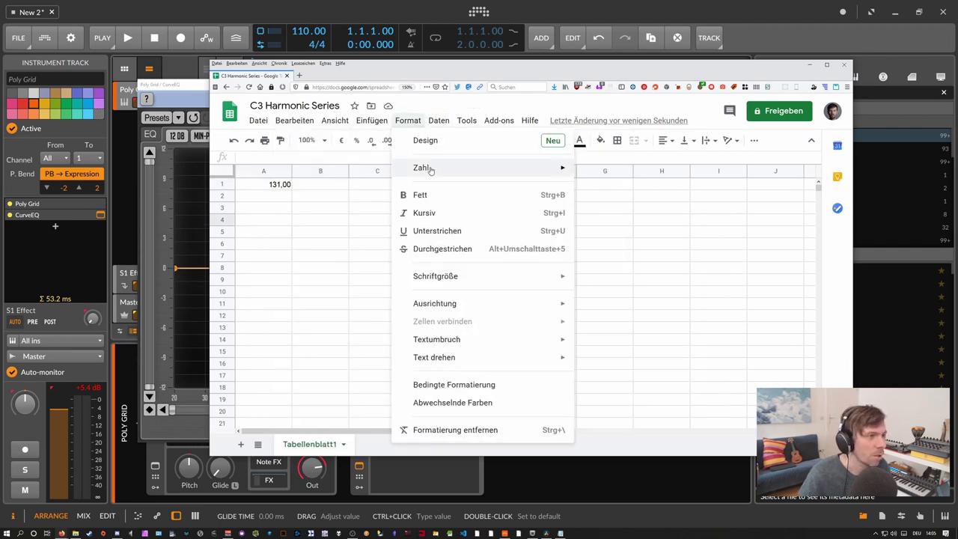
{"action": "mouse_move", "coordinate": [479, 169]}
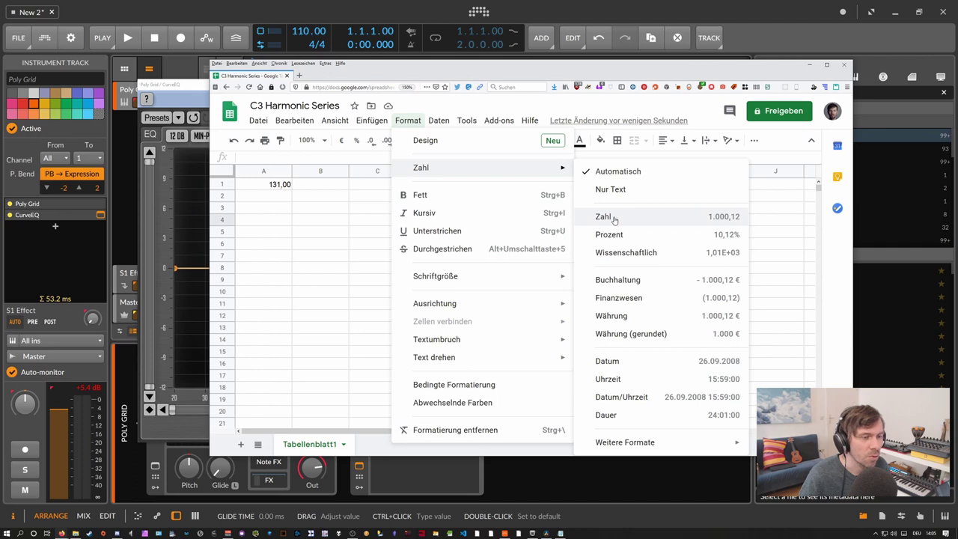
{"action": "left_click", "coordinate": [614, 217]}
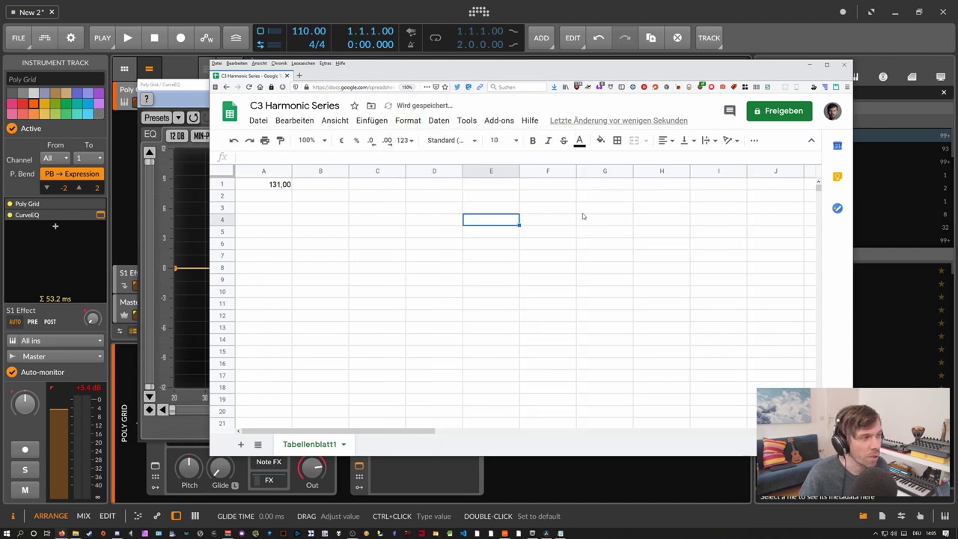
Step: Enter the formula =A$1*row() in cell A2 to multiply the base frequency by the row number
{"action": "left_click", "coordinate": [282, 186]}
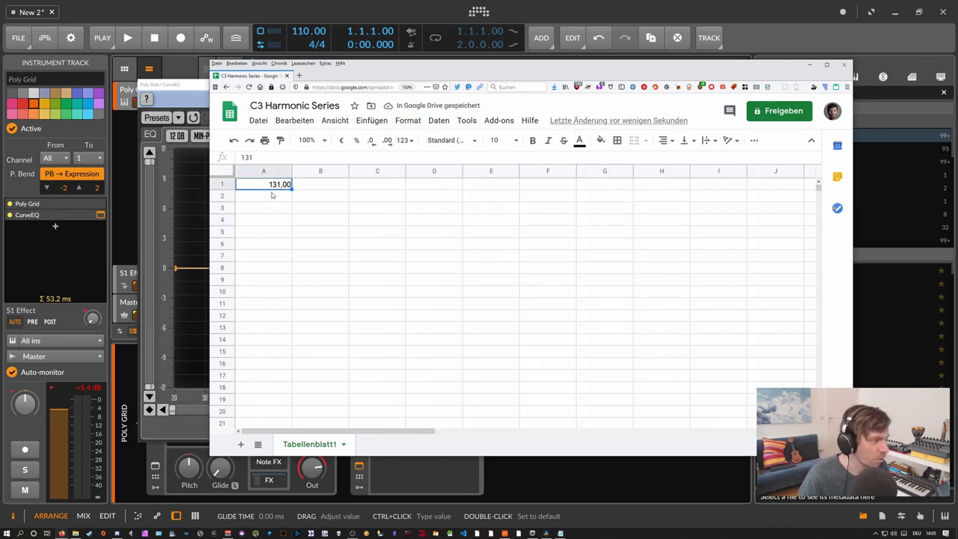
{"action": "left_click", "coordinate": [272, 195]}
{"action": "left_click", "coordinate": [278, 187]}
{"action": "left_click", "coordinate": [277, 196]}
{"action": "left_click", "coordinate": [282, 157]}
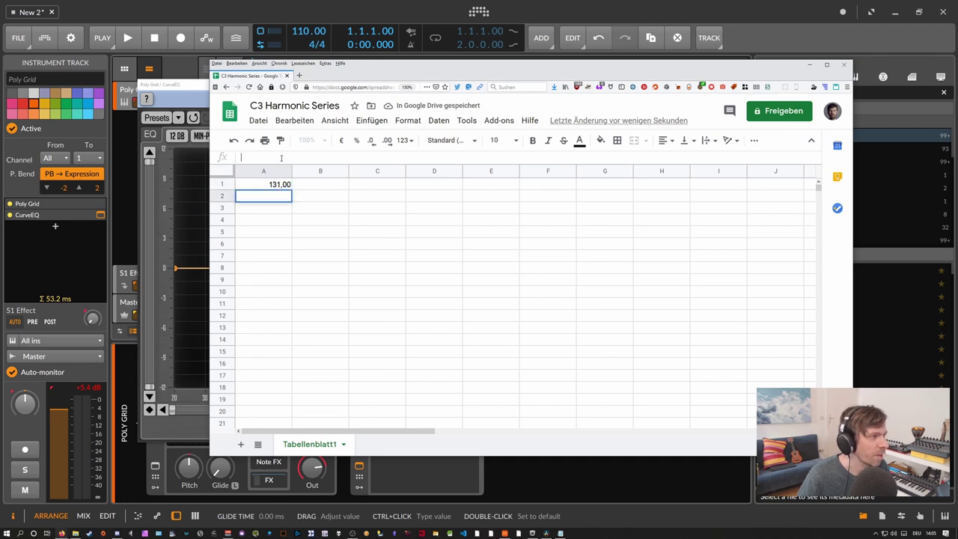
{"action": "type", "text": "=A"}
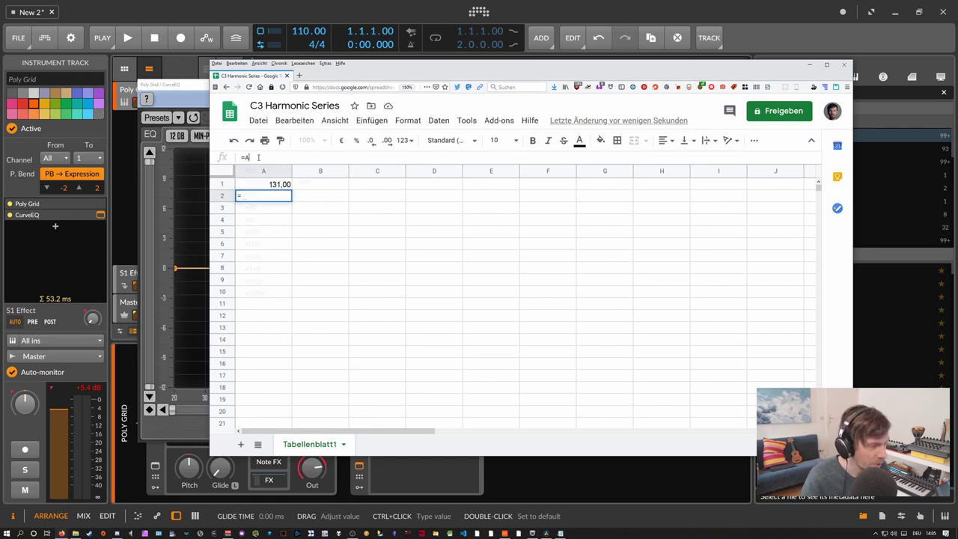
{"action": "type", "text": "1"}
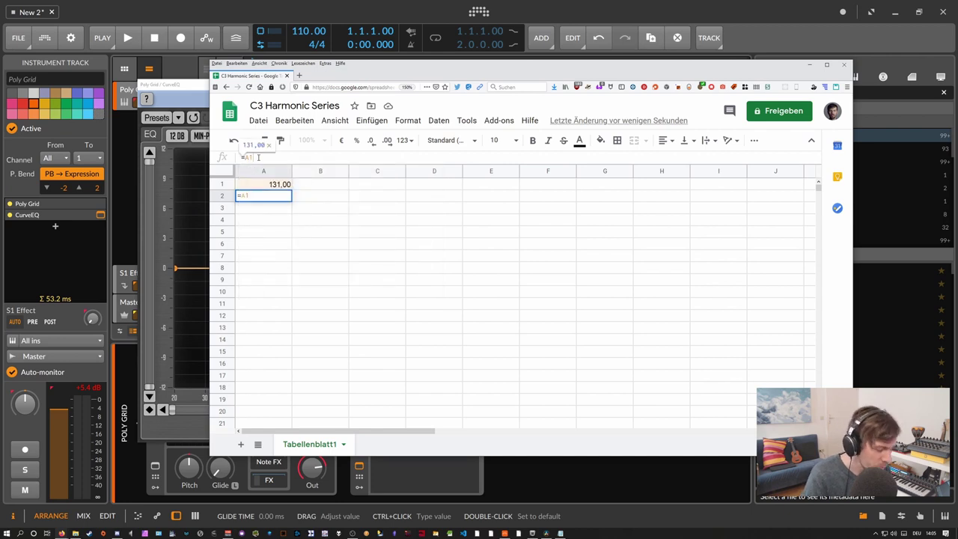
{"action": "key", "text": "F4"}
{"action": "key", "text": "F4"}
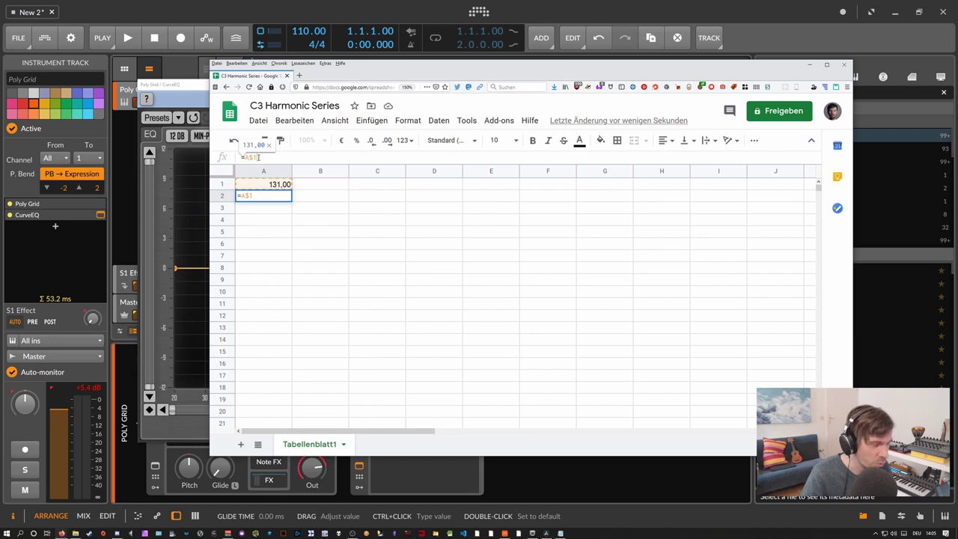
{"action": "type", "text": "ow()"}
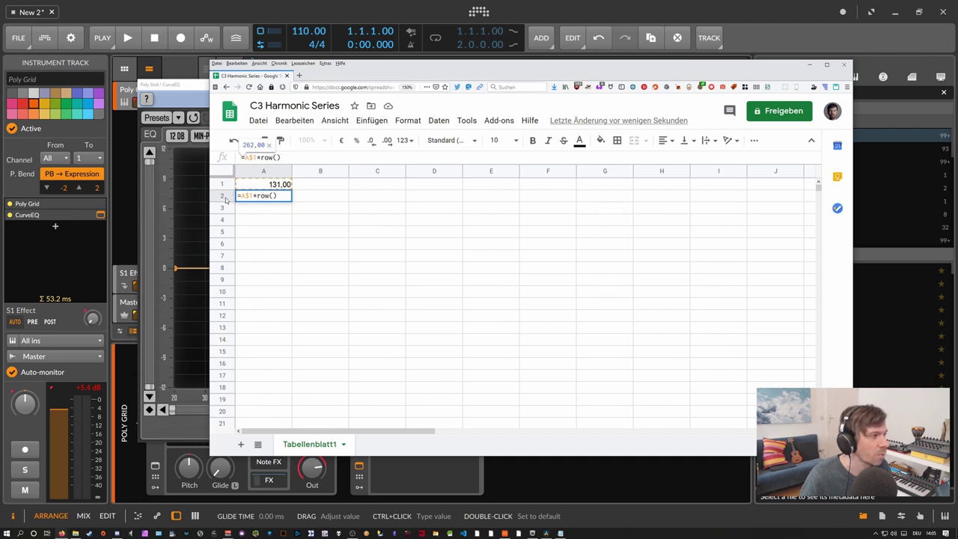
{"action": "left_click", "coordinate": [280, 195]}
{"action": "key", "text": "Return"}
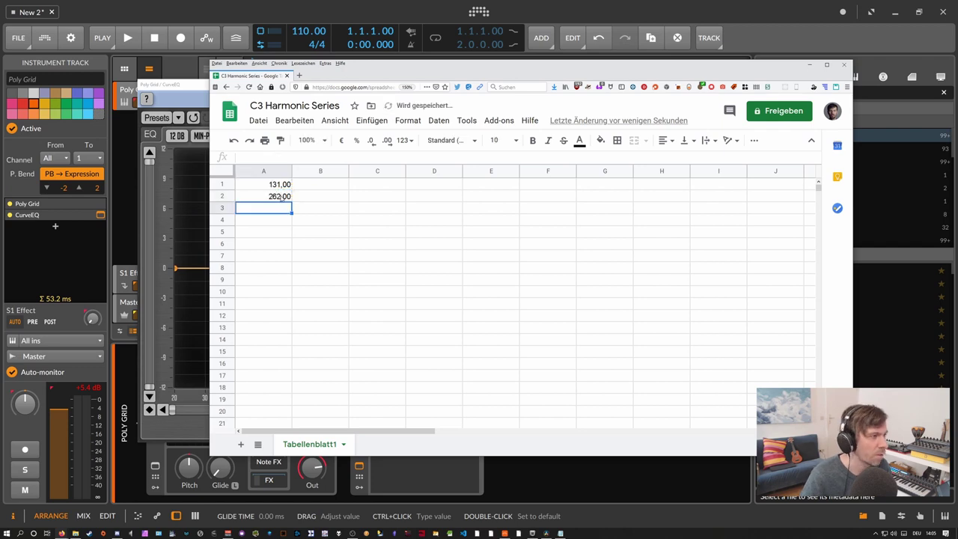
Step: Fill the formula from cell A2 down through A19
{"action": "left_click", "coordinate": [271, 196]}
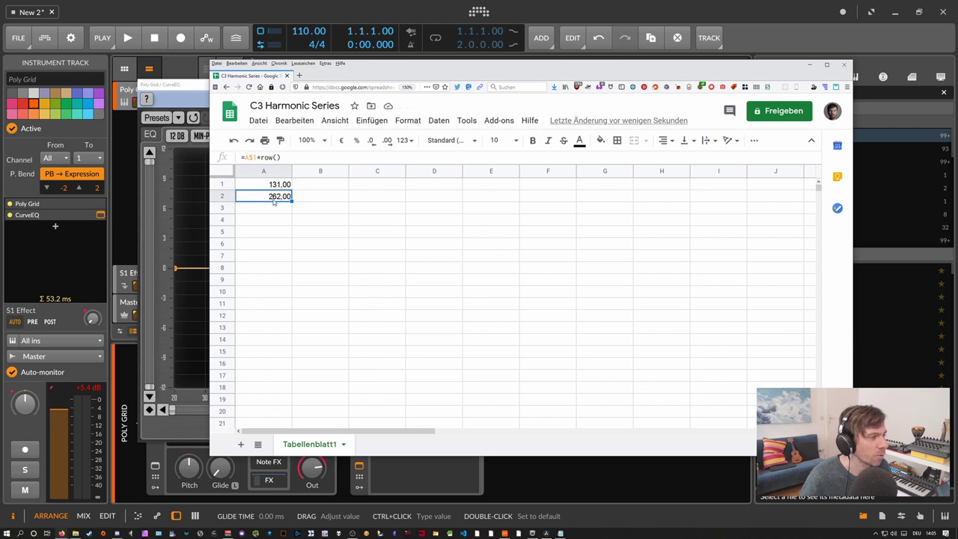
{"action": "left_click", "coordinate": [274, 207]}
{"action": "left_click", "coordinate": [289, 200]}
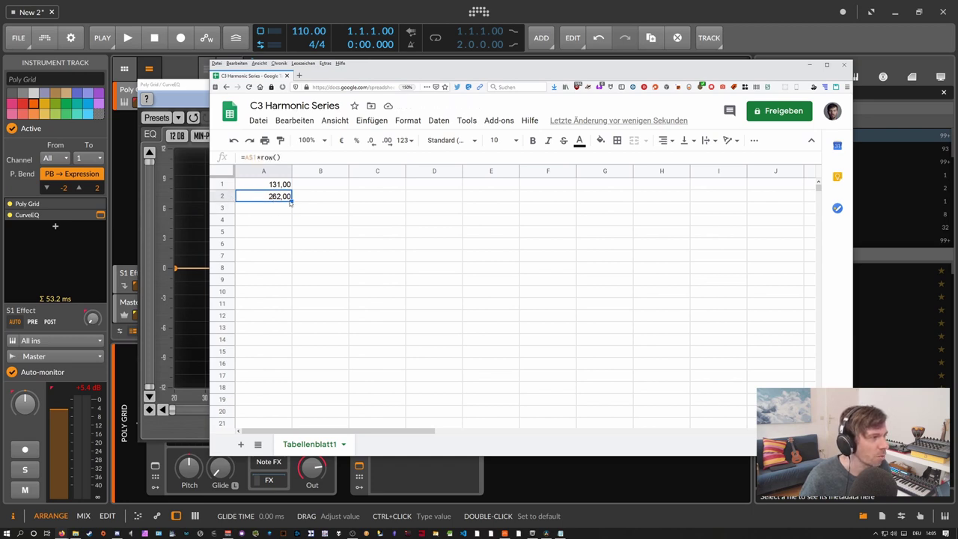
{"action": "left_click_drag", "start_coordinate": [291, 200], "coordinate": [288, 405]}
{"action": "left_click", "coordinate": [279, 409]}
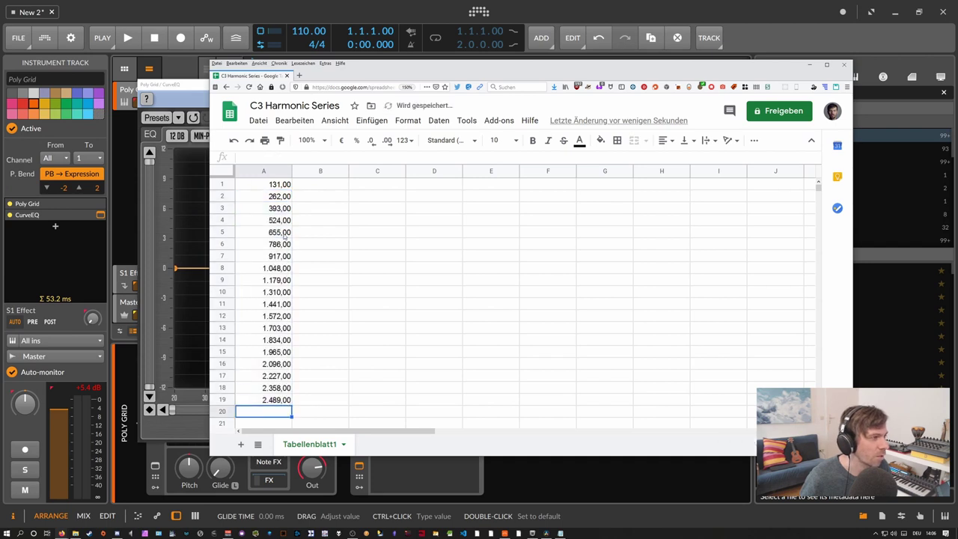
Step: Examine the harmonic frequencies and their formulas in column A, from row 1 to row 19
{"action": "left_click", "coordinate": [285, 236]}
{"action": "left_click", "coordinate": [280, 198]}
{"action": "left_click", "coordinate": [278, 209]}
{"action": "left_click", "coordinate": [278, 221]}
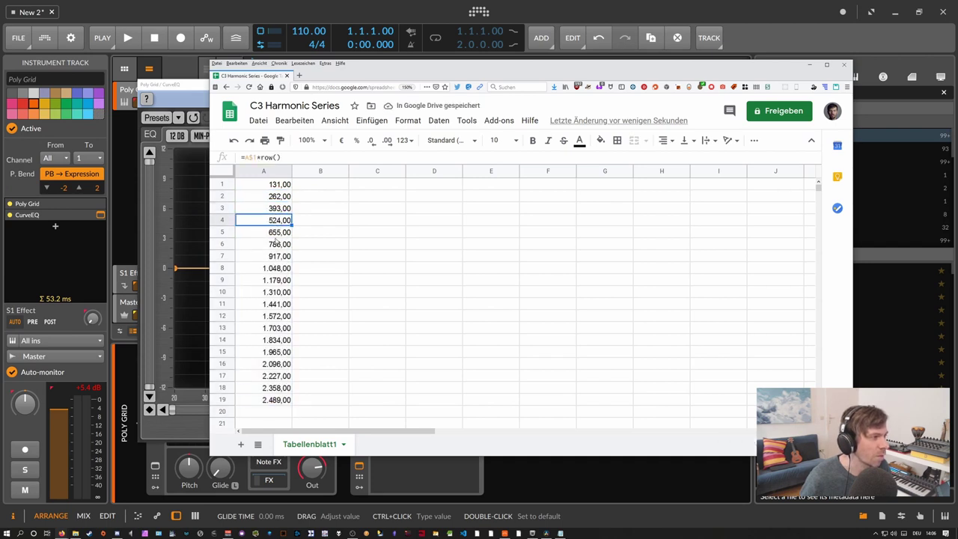
{"action": "left_click", "coordinate": [277, 233]}
{"action": "left_click", "coordinate": [276, 269]}
{"action": "left_click", "coordinate": [275, 292]}
{"action": "left_click", "coordinate": [275, 326]}
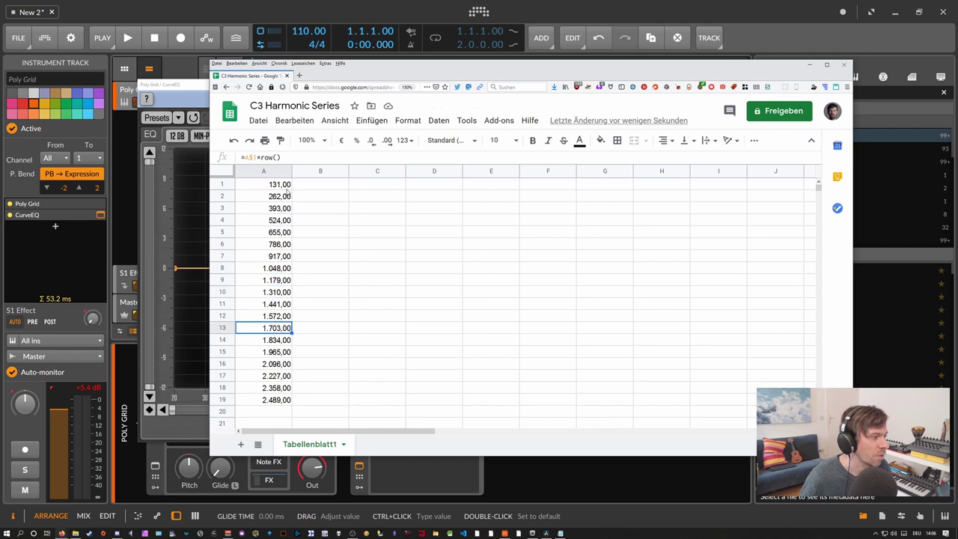
{"action": "left_click", "coordinate": [255, 188]}
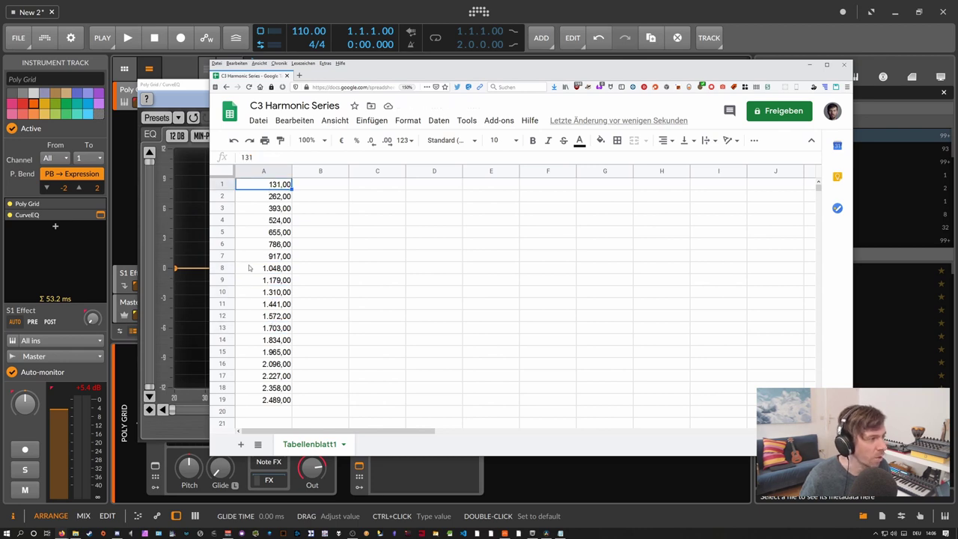
{"action": "left_click", "coordinate": [277, 399]}
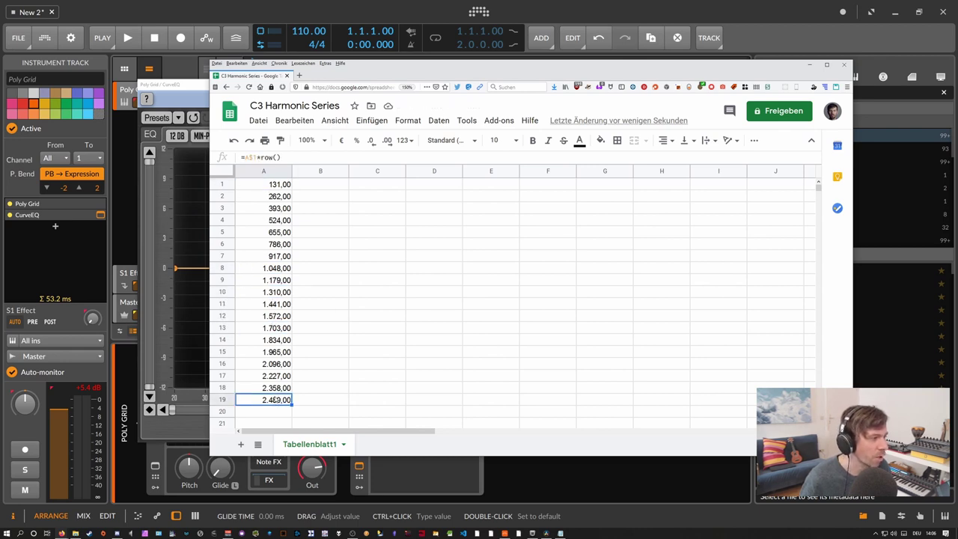
Step: Enter a gain of 0 in cell B1 and fill it down through B19
{"action": "left_click", "coordinate": [315, 190]}
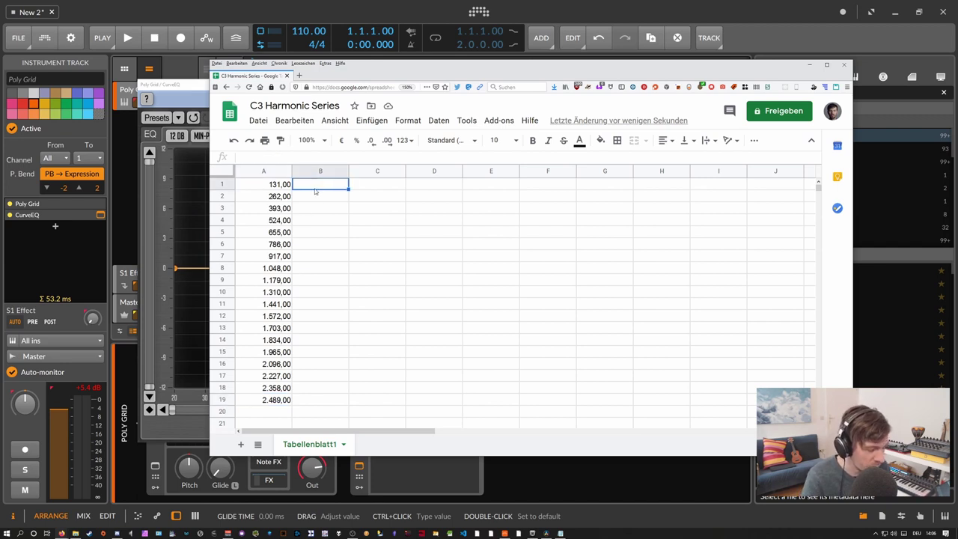
{"action": "type", "text": "0"}
{"action": "key", "text": "Return"}
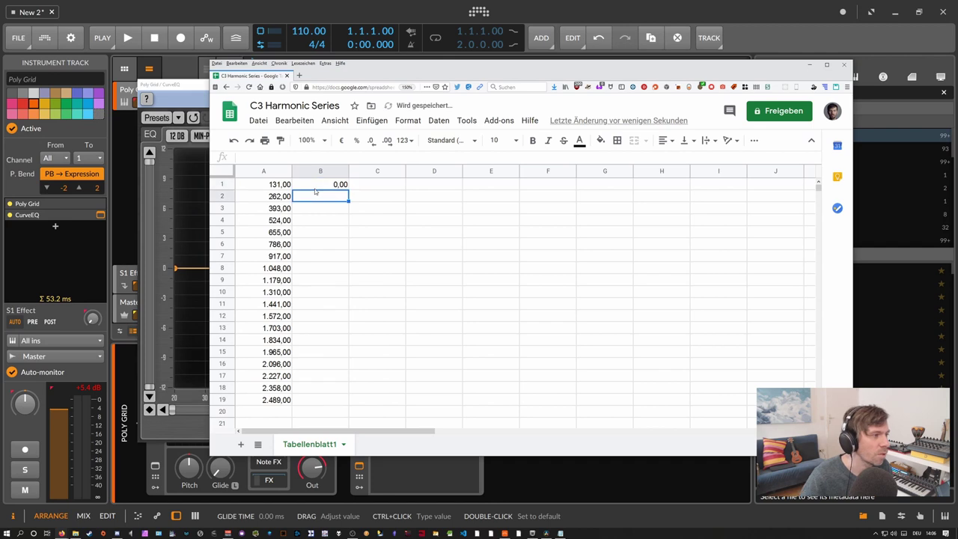
{"action": "left_click", "coordinate": [334, 184]}
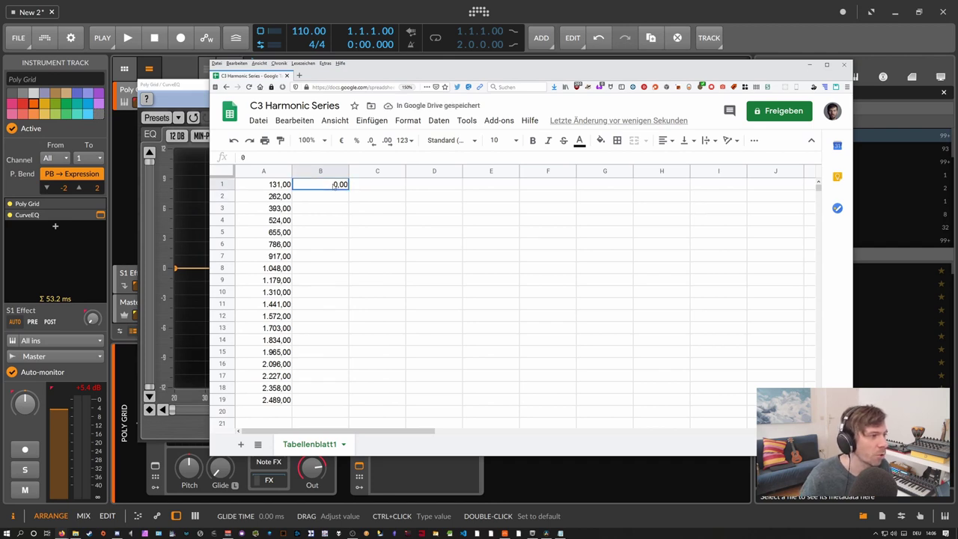
{"action": "left_click_drag", "start_coordinate": [347, 189], "coordinate": [341, 401]}
{"action": "left_click", "coordinate": [336, 388]}
{"action": "left_click", "coordinate": [334, 233]}
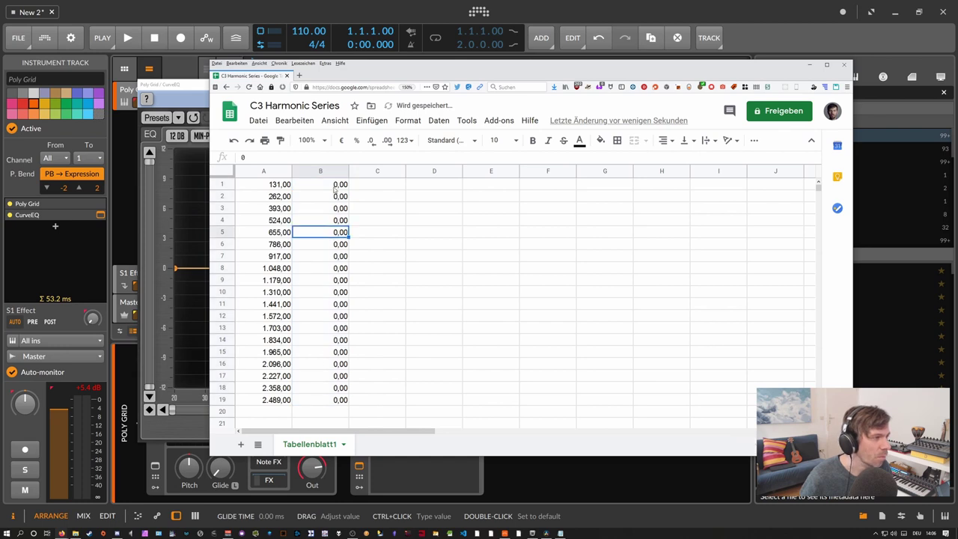
Step: Apply the Zahl (1.000,12) number format to the frequency and gain cells A1:B19
{"action": "left_click", "coordinate": [319, 187]}
{"action": "left_click_drag", "start_coordinate": [273, 187], "coordinate": [332, 403]}
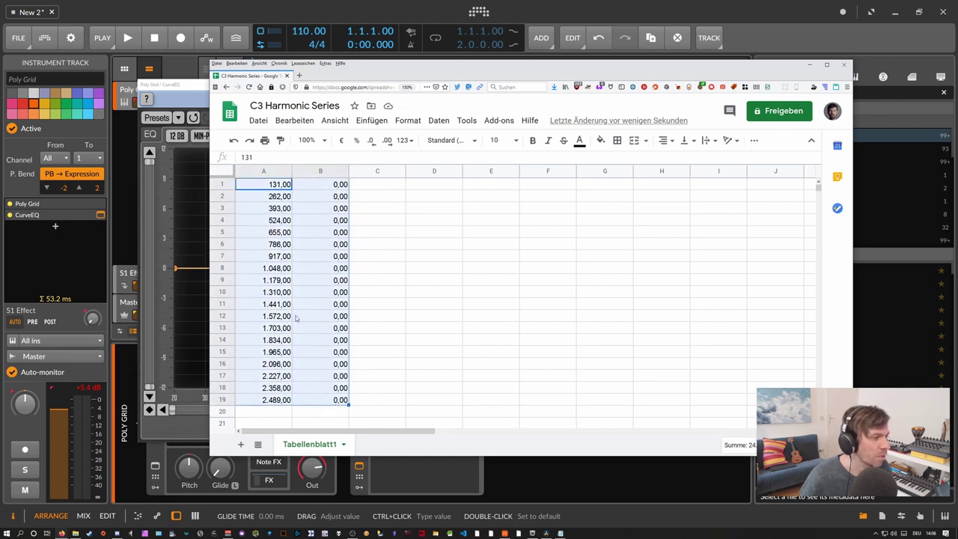
{"action": "left_click", "coordinate": [409, 120]}
{"action": "mouse_move", "coordinate": [441, 170]}
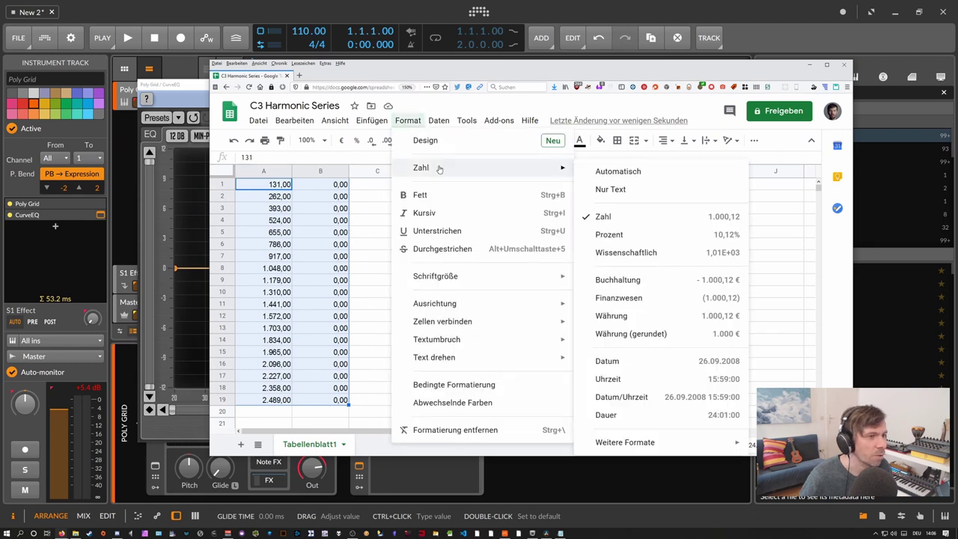
{"action": "left_click", "coordinate": [622, 219]}
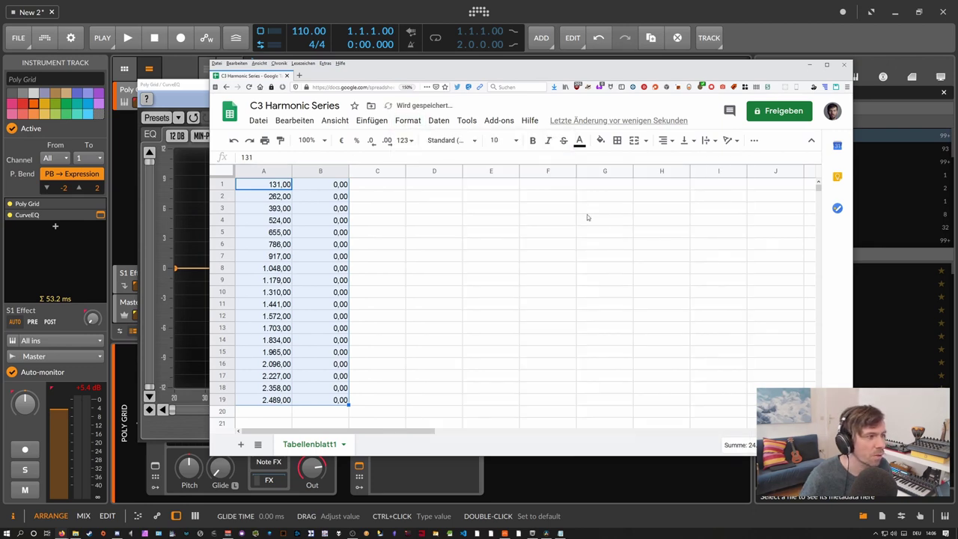
Step: Check the contents of the frequency cells in column A, rows 1 to 7, in the formula bar
{"action": "left_click", "coordinate": [275, 197]}
{"action": "left_click", "coordinate": [277, 220]}
{"action": "left_click", "coordinate": [278, 244]}
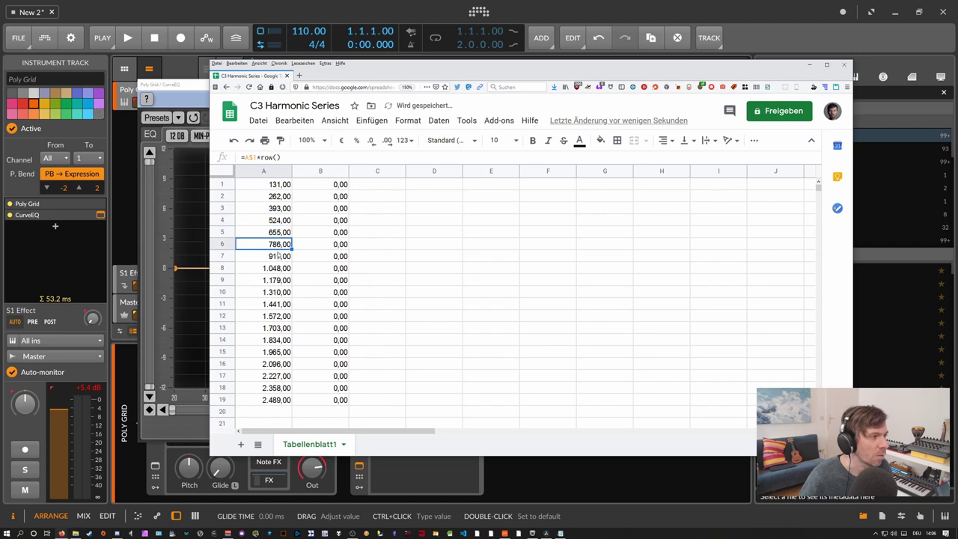
{"action": "left_click", "coordinate": [285, 259]}
{"action": "left_click", "coordinate": [286, 247]}
{"action": "left_click", "coordinate": [288, 197]}
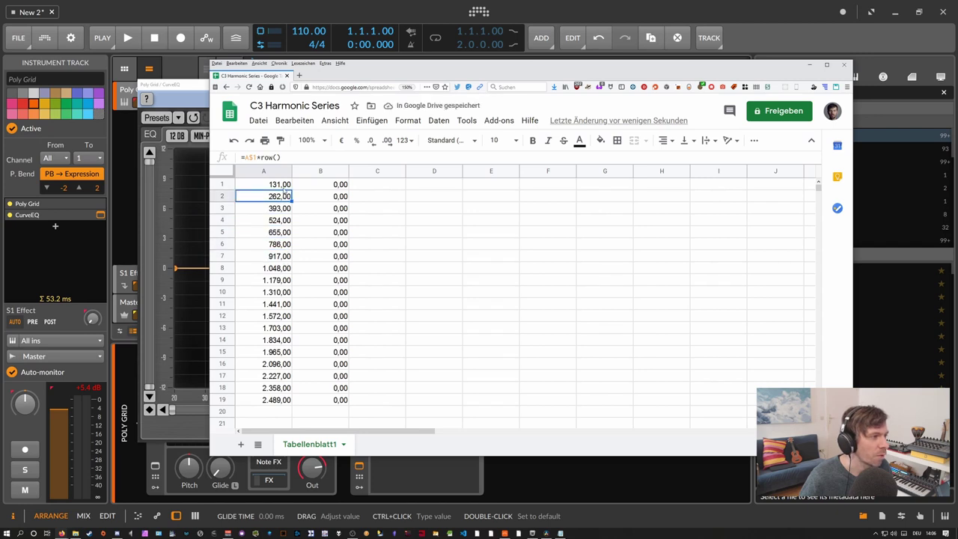
{"action": "left_click", "coordinate": [289, 187]}
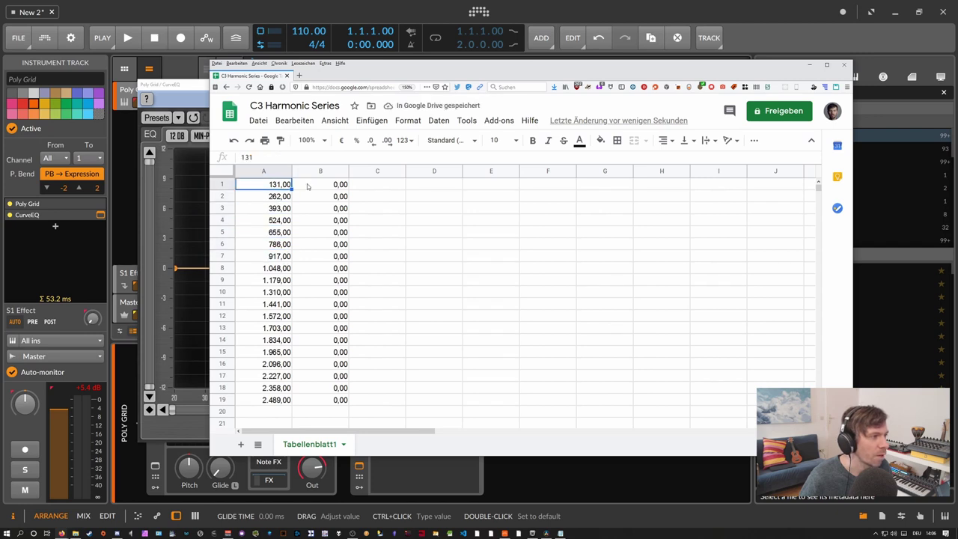
Step: Download the current sheet as a comma-separated values (.csv) file and save it to disk
{"action": "left_click", "coordinate": [259, 120]}
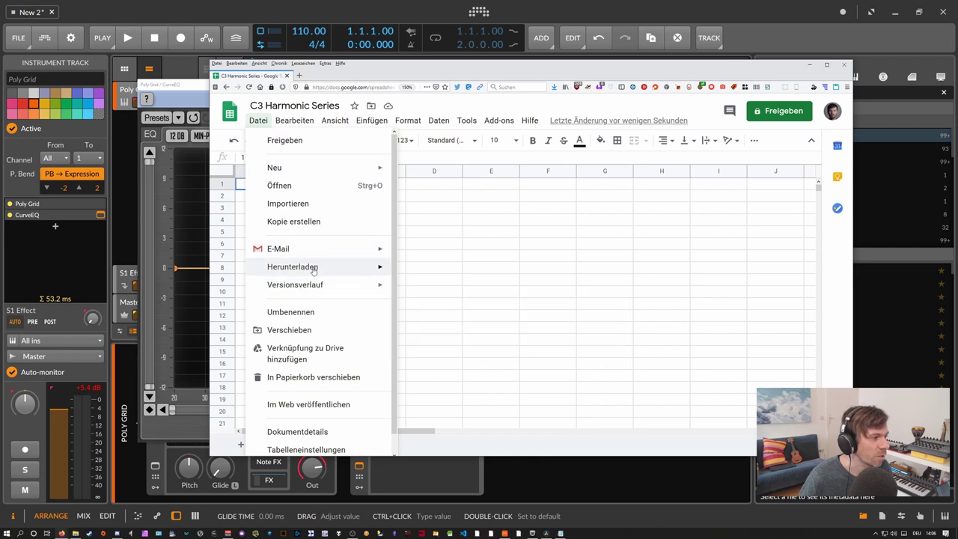
{"action": "mouse_move", "coordinate": [315, 270]}
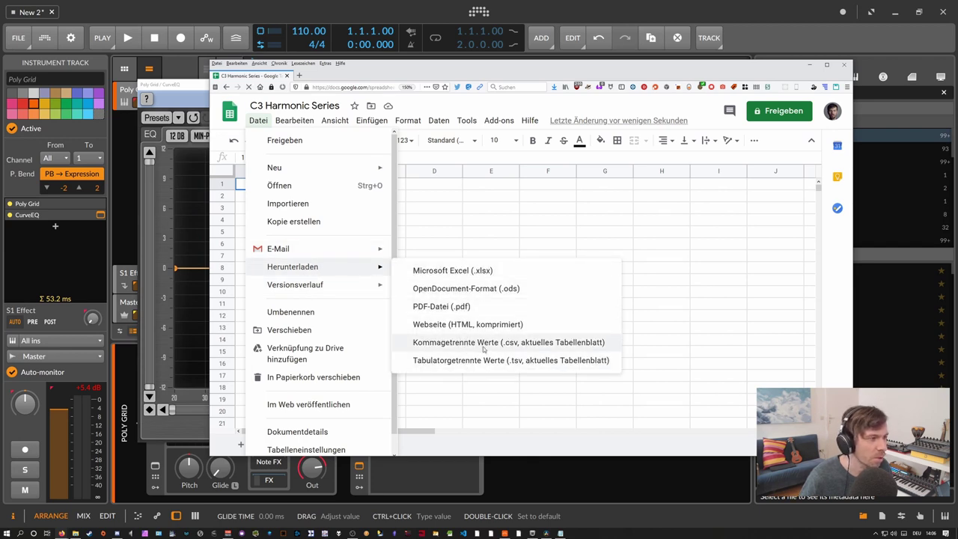
{"action": "left_click", "coordinate": [482, 348]}
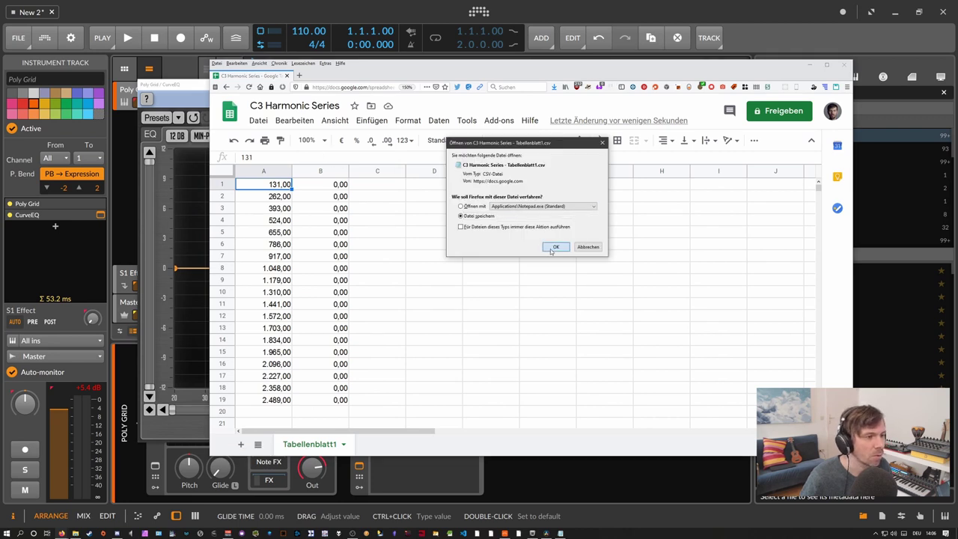
{"action": "left_click", "coordinate": [555, 246]}
Step: Open C3 Harmonic Series - Tabellenblatt1.csv from the Downloads folder in the text editor
{"action": "left_click", "coordinate": [75, 534]}
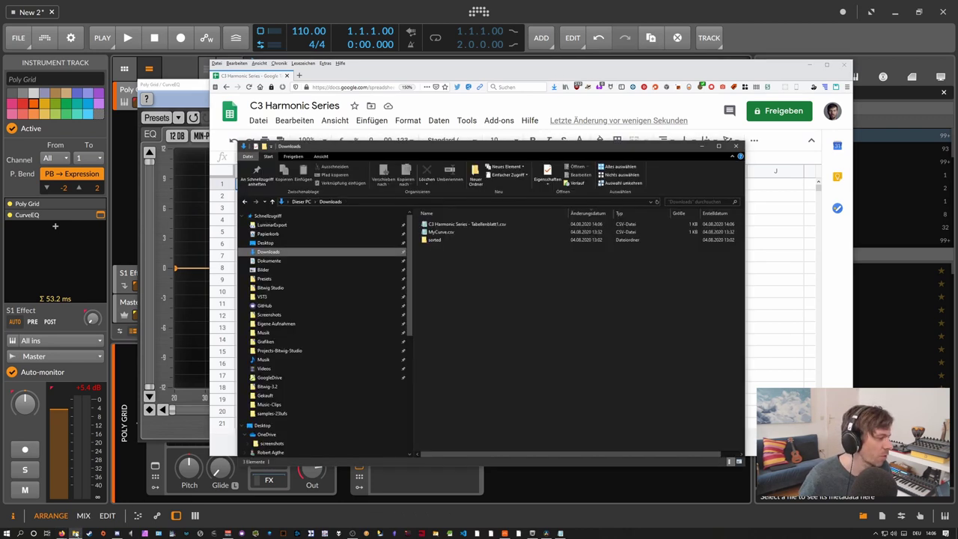
{"action": "double_click", "coordinate": [465, 225]}
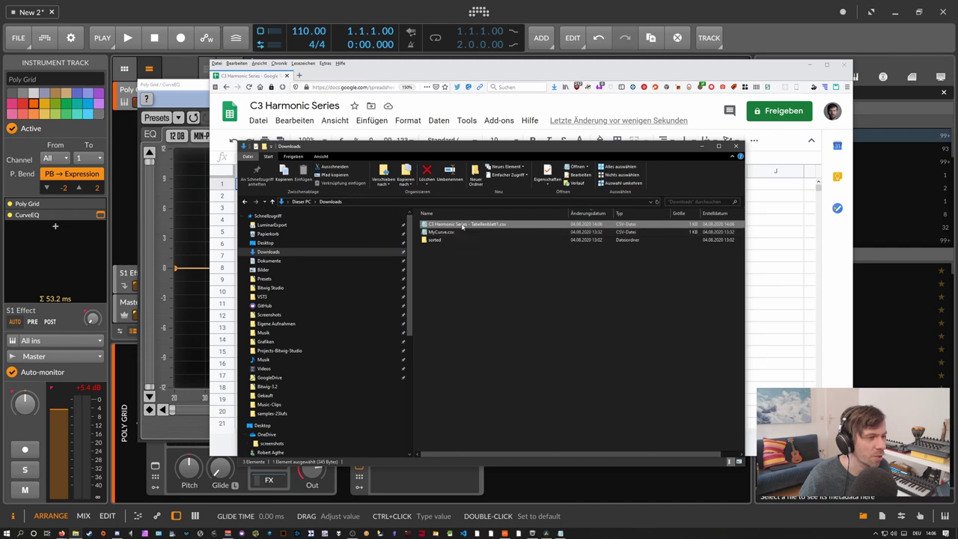
{"action": "left_click_drag", "start_coordinate": [452, 216], "coordinate": [464, 197]}
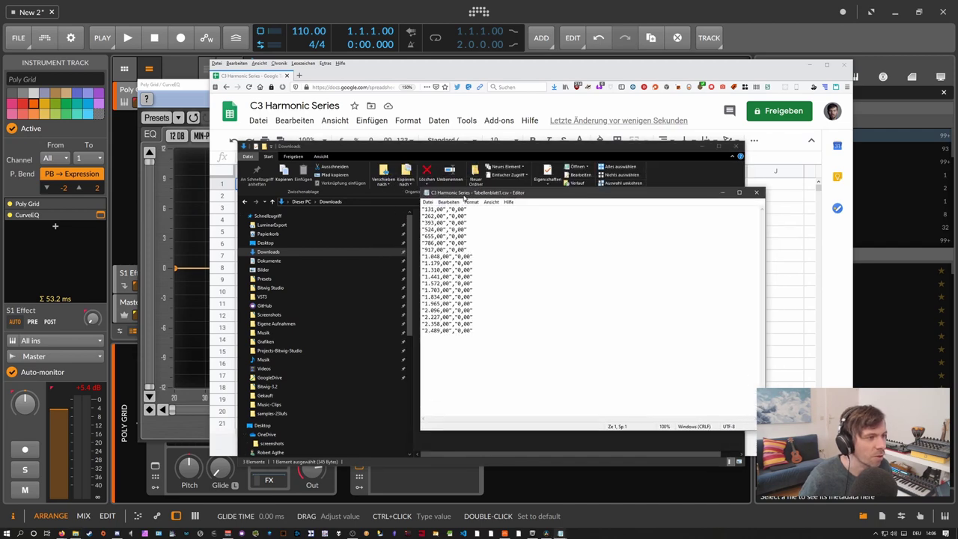
Step: Remove every thousands-separator dot from the CSV text by replacing all dots with nothing
{"action": "left_click", "coordinate": [440, 217]}
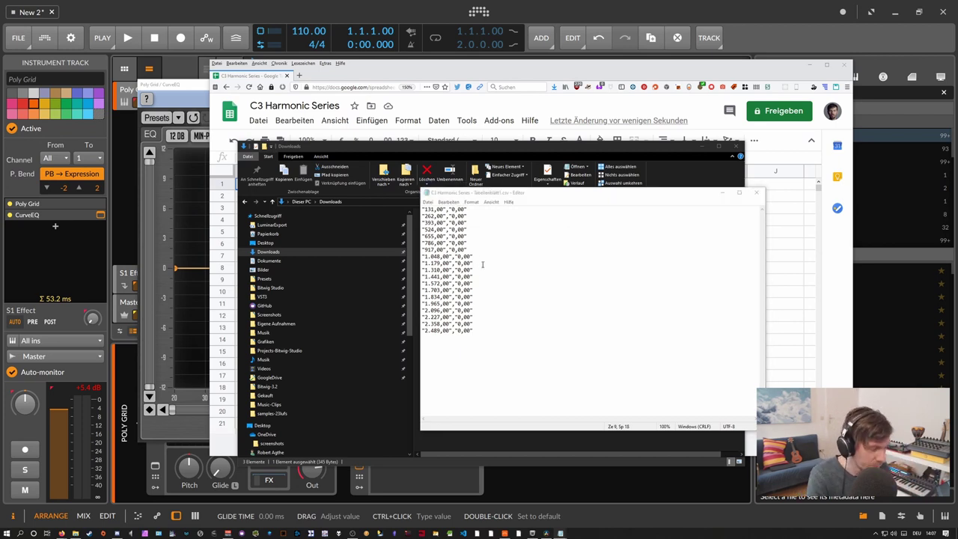
{"action": "key", "text": "ctrl+h"}
{"action": "left_click_drag", "start_coordinate": [481, 241], "coordinate": [574, 265]}
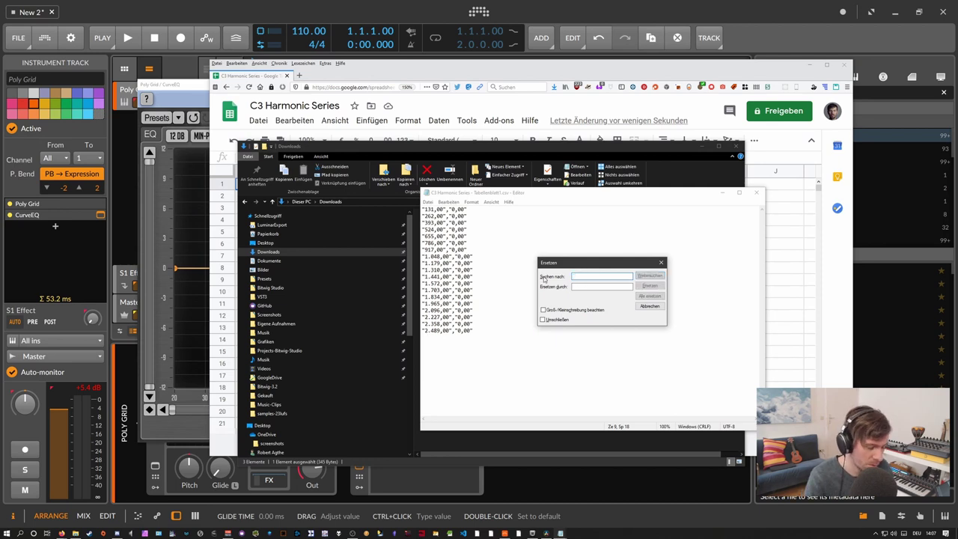
{"action": "left_click", "coordinate": [587, 285]}
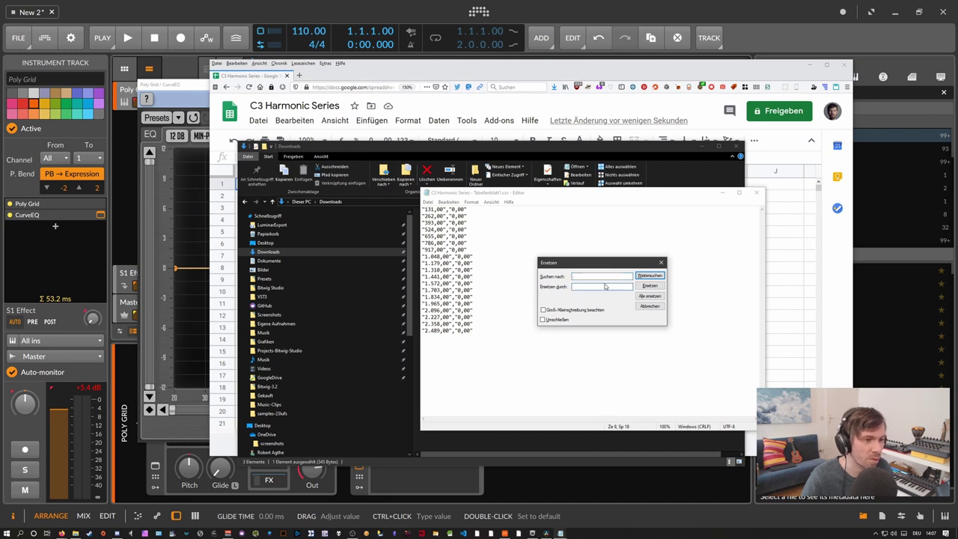
{"action": "left_click", "coordinate": [650, 295]}
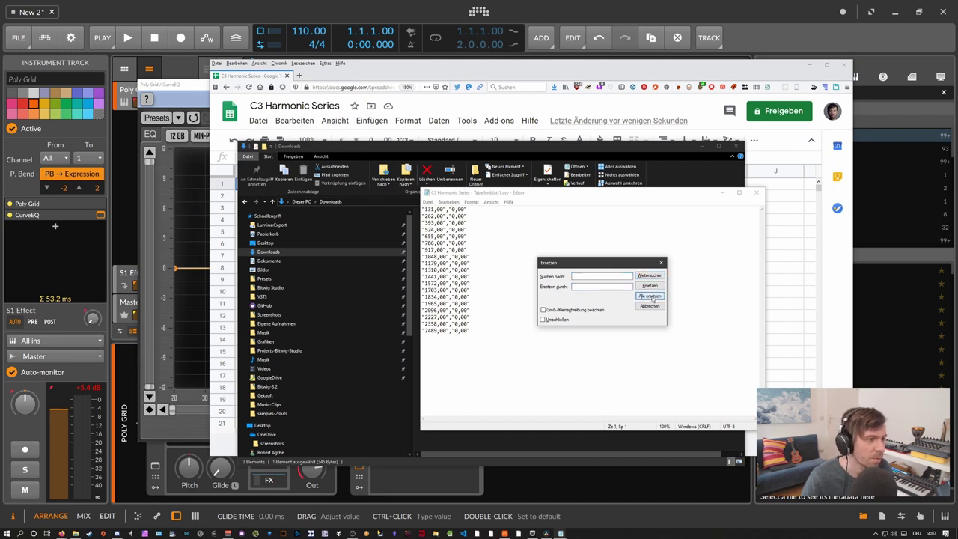
Step: Replace all occurrences of ",00" with ".00" so the CSV values use decimal points
{"action": "left_click", "coordinate": [583, 275]}
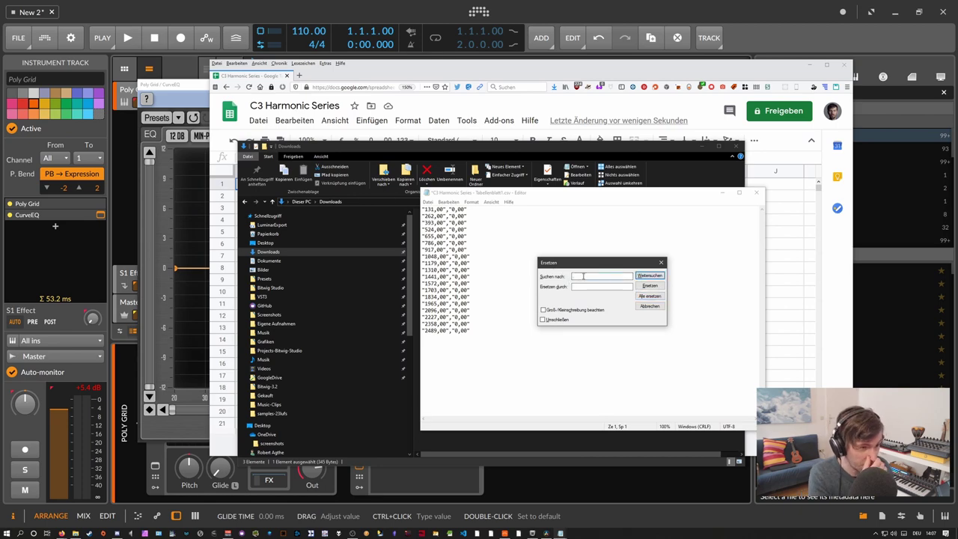
{"action": "type", "text": ","}
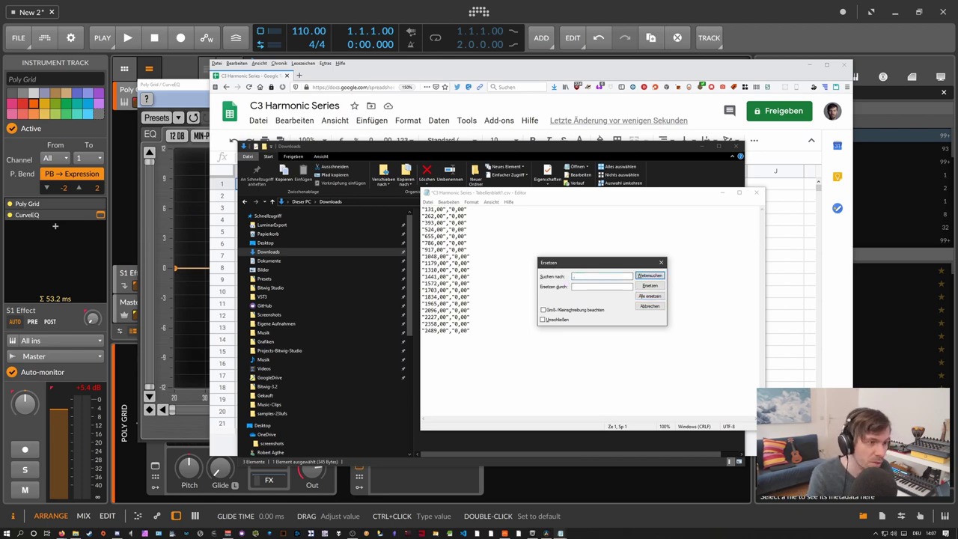
{"action": "type", "text": "00"}
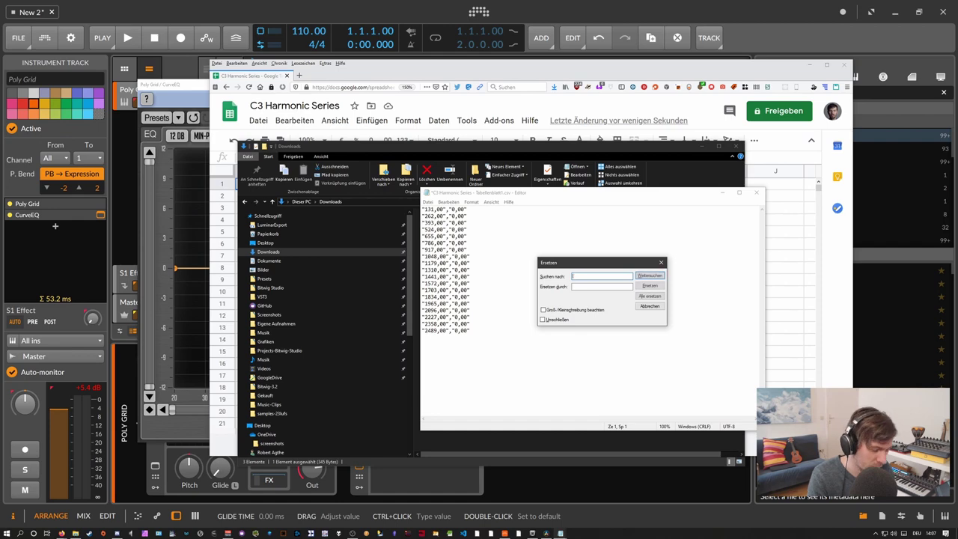
{"action": "left_click", "coordinate": [586, 288]}
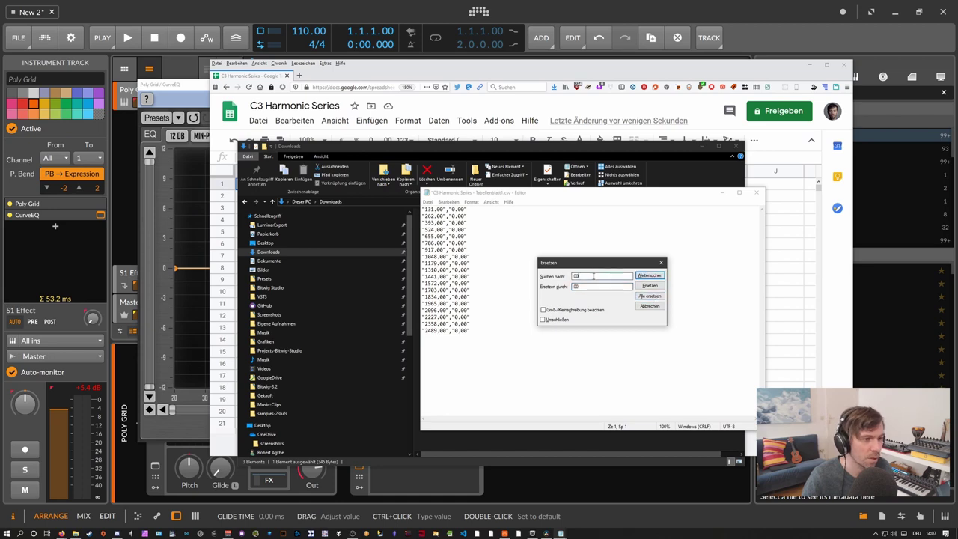
Step: Remove all quotation marks from the CSV text with Replace All and close the replace dialog
{"action": "left_click_drag", "start_coordinate": [588, 277], "coordinate": [555, 289]}
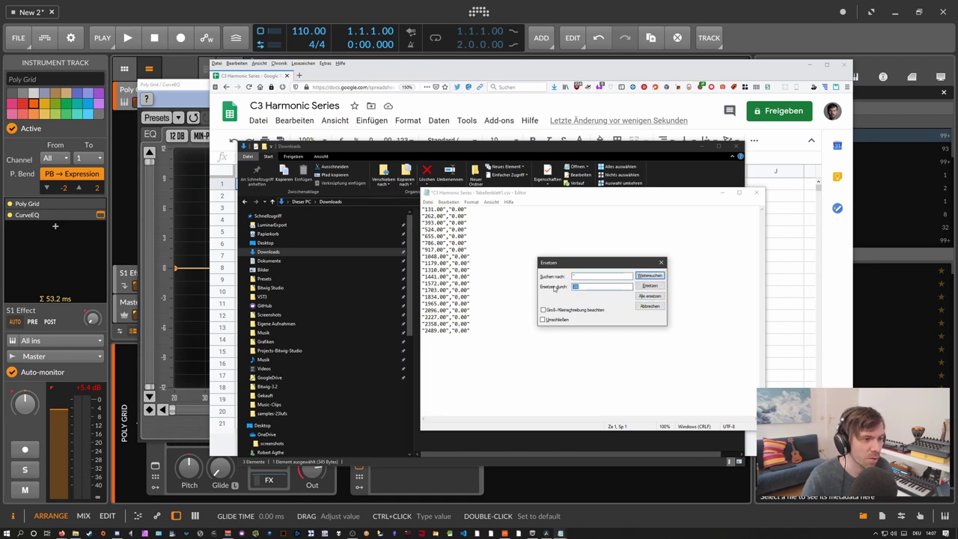
{"action": "left_click", "coordinate": [650, 296]}
{"action": "left_click", "coordinate": [661, 263]}
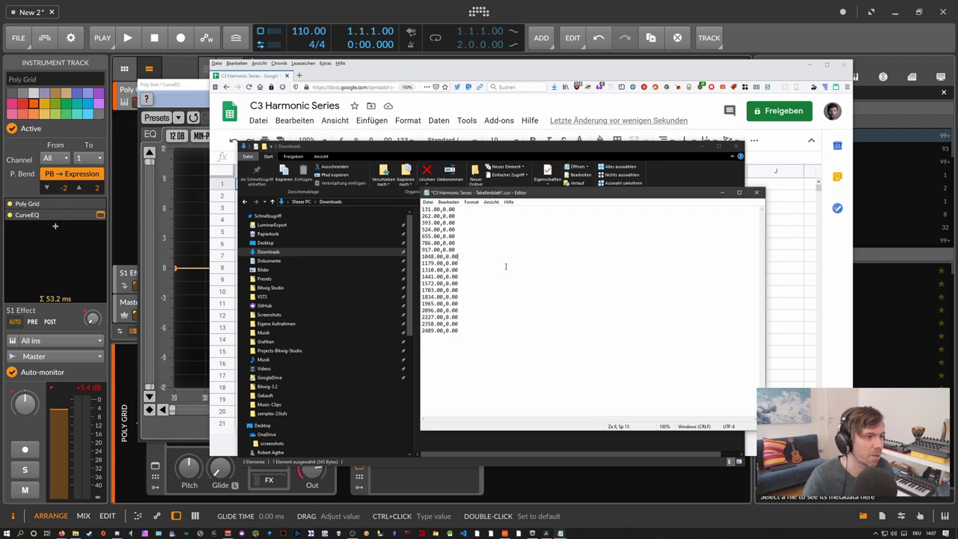
Step: Check the frequency and gain pairs in the cleaned CSV text and save the file
{"action": "left_click", "coordinate": [460, 317]}
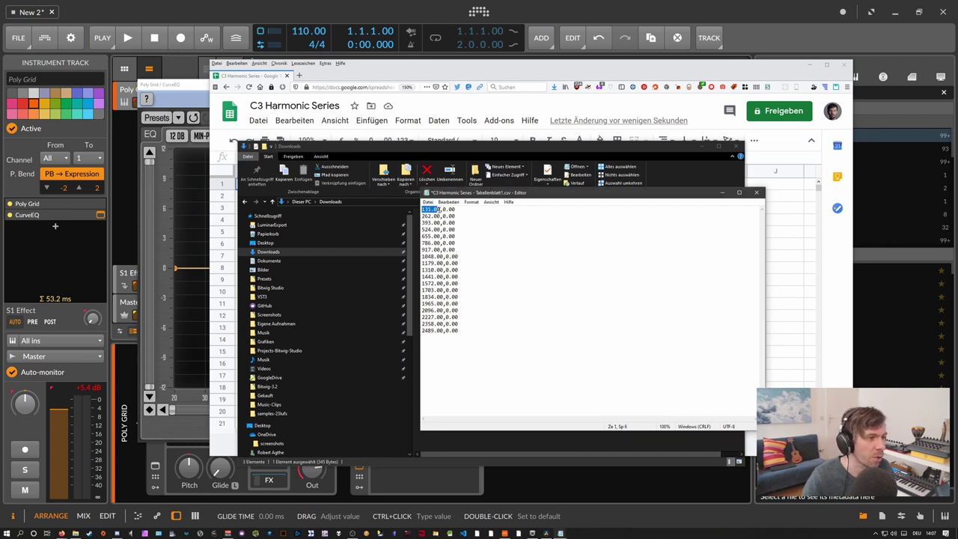
{"action": "left_click", "coordinate": [453, 209]}
{"action": "left_click", "coordinate": [456, 209]}
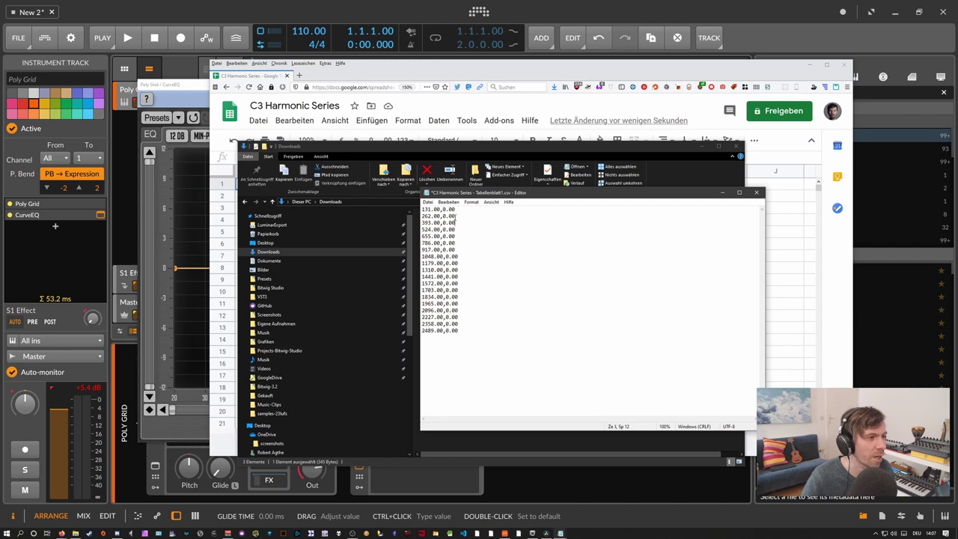
{"action": "left_click", "coordinate": [428, 202]}
{"action": "left_click", "coordinate": [440, 235]}
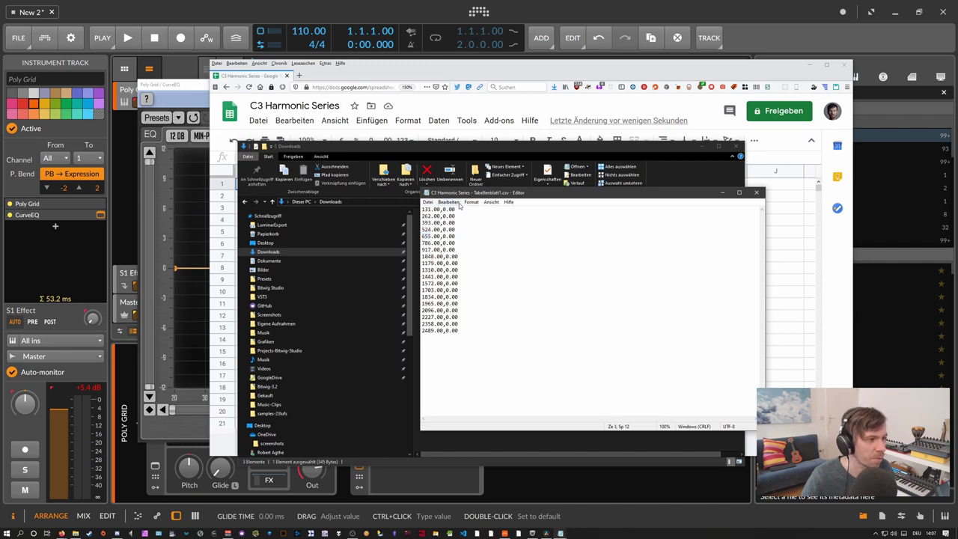
{"action": "left_click_drag", "start_coordinate": [455, 197], "coordinate": [467, 194]}
Step: Switch to CurveEQ, load C3 Harmonic Series - Tabellenblatt1.csv as the curve, and briefly select all its harmonic points
{"action": "left_click", "coordinate": [180, 99]}
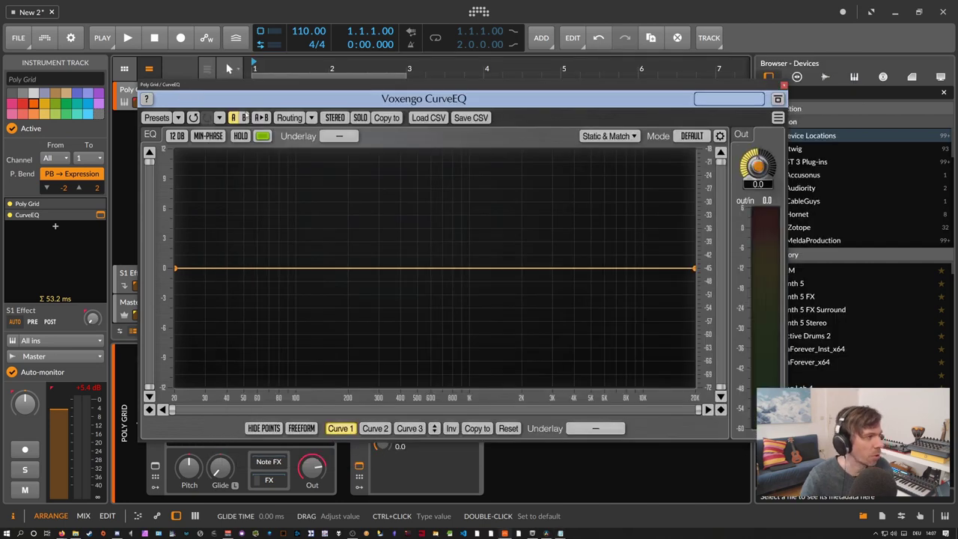
{"action": "left_click", "coordinate": [429, 118]}
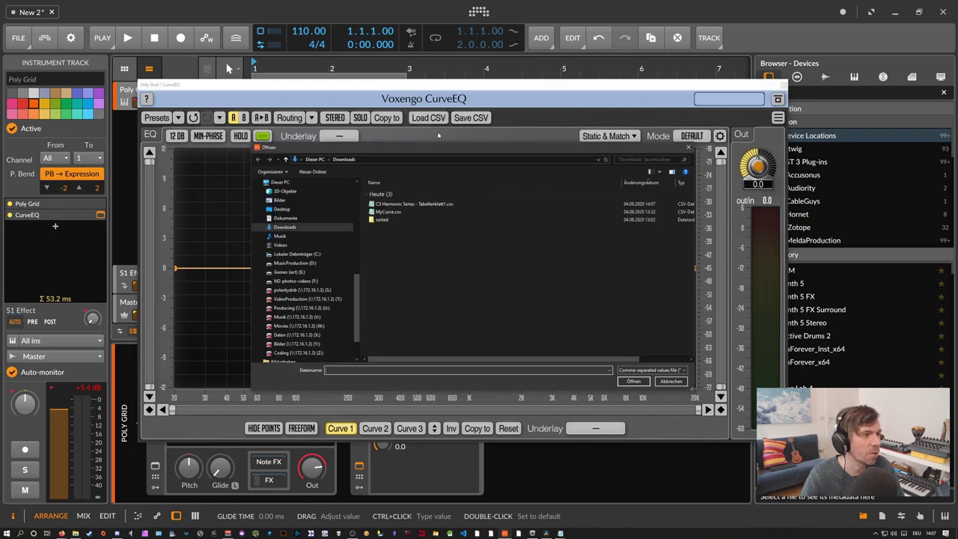
{"action": "left_click", "coordinate": [398, 205]}
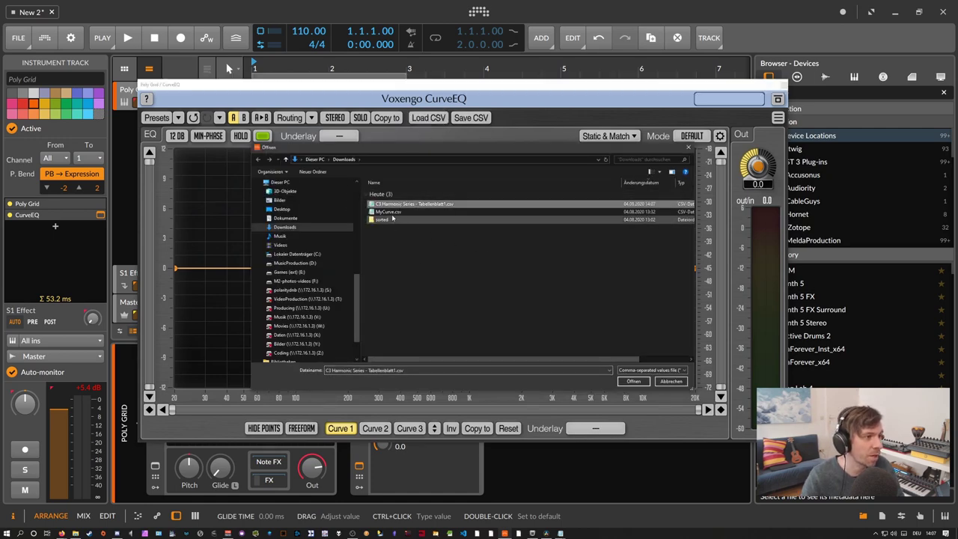
{"action": "left_click", "coordinate": [634, 381]}
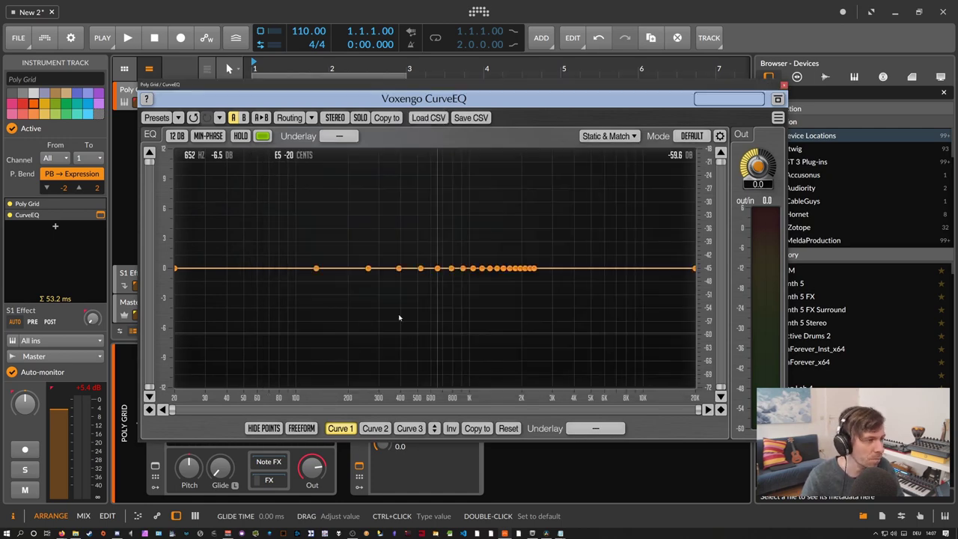
{"action": "left_click_drag", "start_coordinate": [307, 256], "coordinate": [584, 299]}
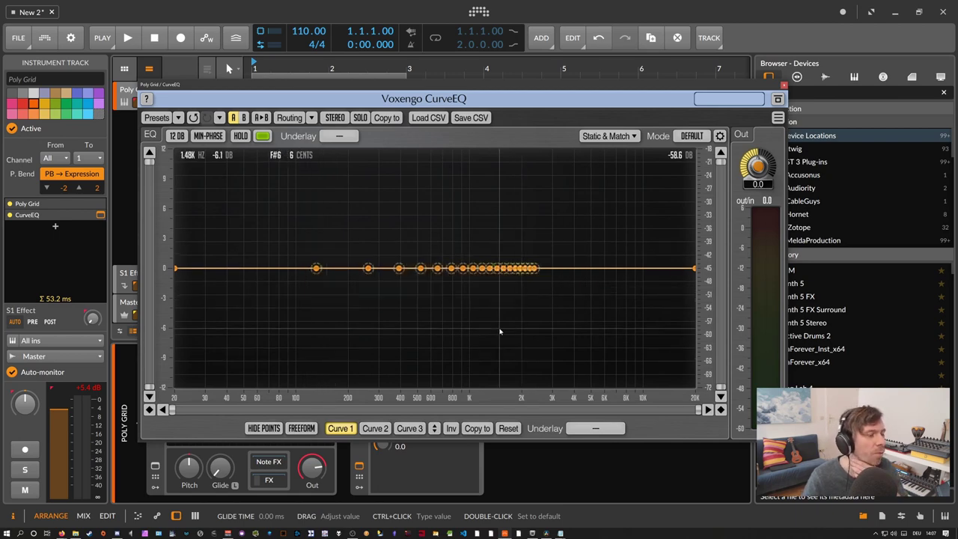
{"action": "left_click", "coordinate": [500, 332]}
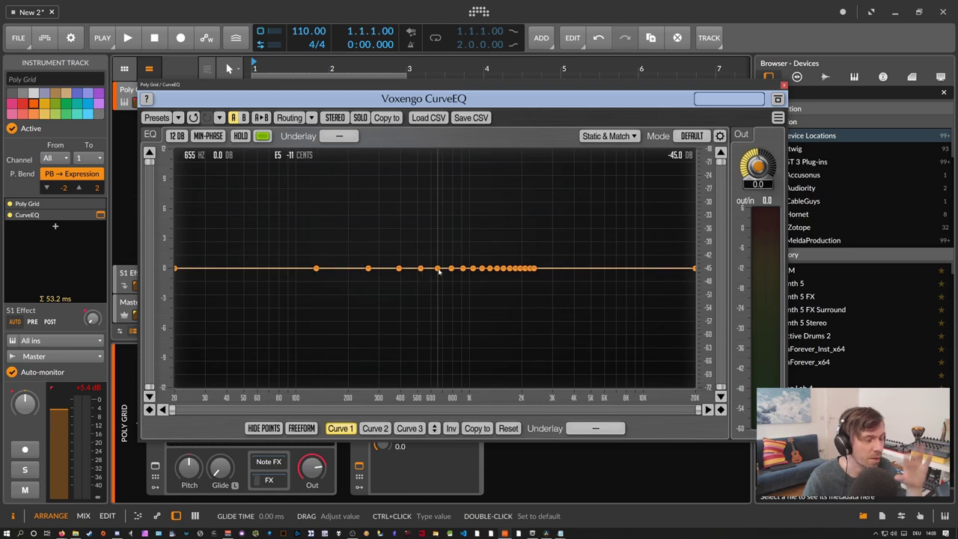
Step: Move the 655 Hz curve point up and down, leaving it at about -6.8 dB
{"action": "left_click_drag", "start_coordinate": [437, 268], "coordinate": [437, 230]}
{"action": "left_click_drag", "start_coordinate": [437, 335], "coordinate": [437, 245]}
{"action": "left_click_drag", "start_coordinate": [438, 289], "coordinate": [437, 336]}
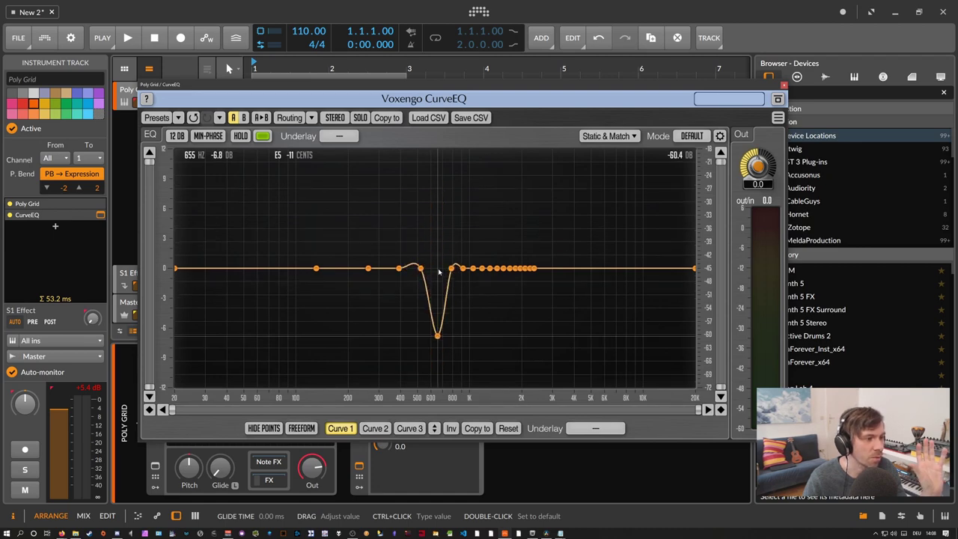
Step: Lower the 393 Hz point to about -6.8 dB and raise the 262 Hz point to about 8.5 dB
{"action": "left_click_drag", "start_coordinate": [398, 268], "coordinate": [398, 336]}
{"action": "left_click_drag", "start_coordinate": [367, 268], "coordinate": [368, 253]}
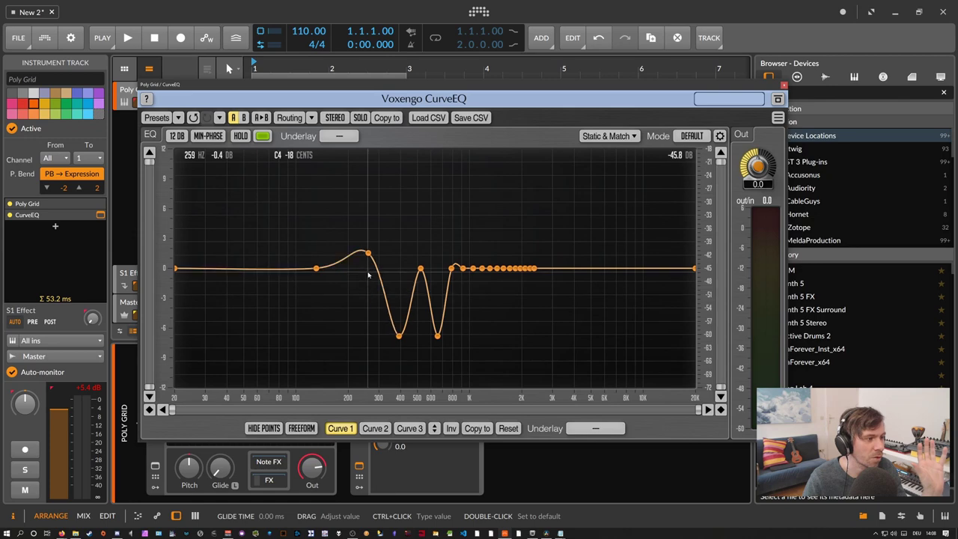
{"action": "mouse_move", "coordinate": [368, 193]}
{"action": "left_mouse_down"}
{"action": "mouse_move", "coordinate": [368, 143]}
{"action": "mouse_move", "coordinate": [368, 268]}
{"action": "mouse_move", "coordinate": [367, 169]}
{"action": "mouse_move", "coordinate": [370, 182]}
{"action": "left_mouse_up"}
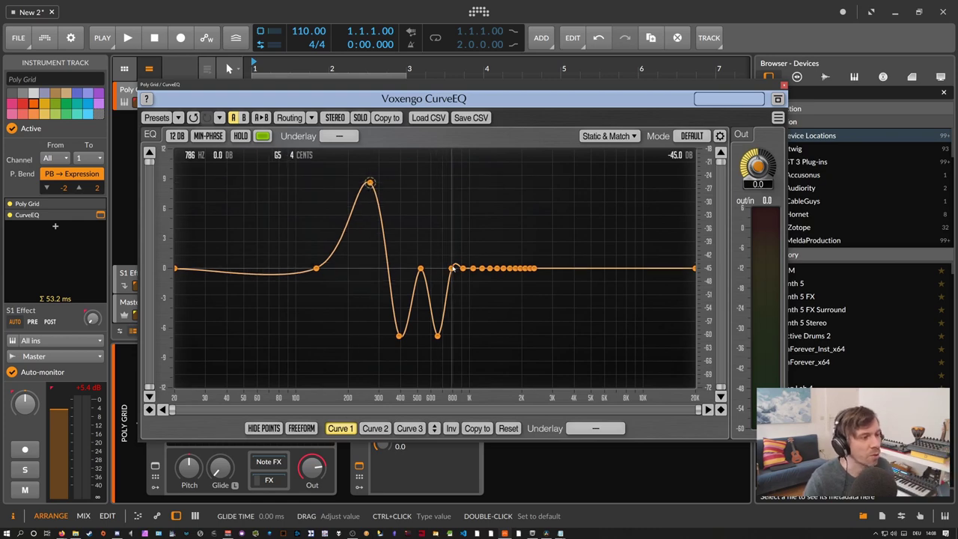
Step: Lower the 786 Hz point to about -6 dB and delete the raised point near 262 Hz
{"action": "left_click_drag", "start_coordinate": [452, 269], "coordinate": [452, 326]}
{"action": "double_click", "coordinate": [371, 183]}
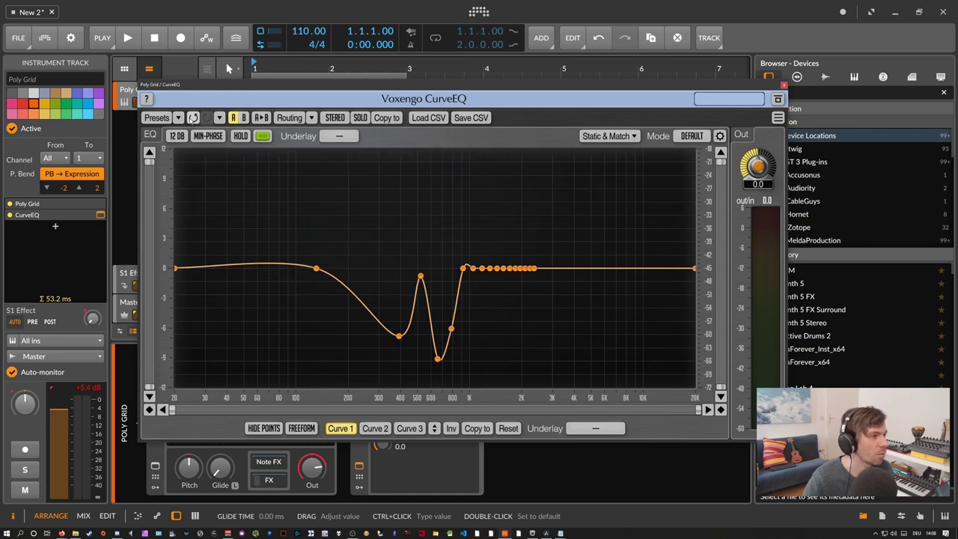
Step: Undo the curve edits back to the flat harmonic points, and raise the points between about 900 Hz and 2.1 kHz by varying amounts
{"action": "left_click", "coordinate": [192, 118]}
{"action": "left_click", "coordinate": [192, 118]}
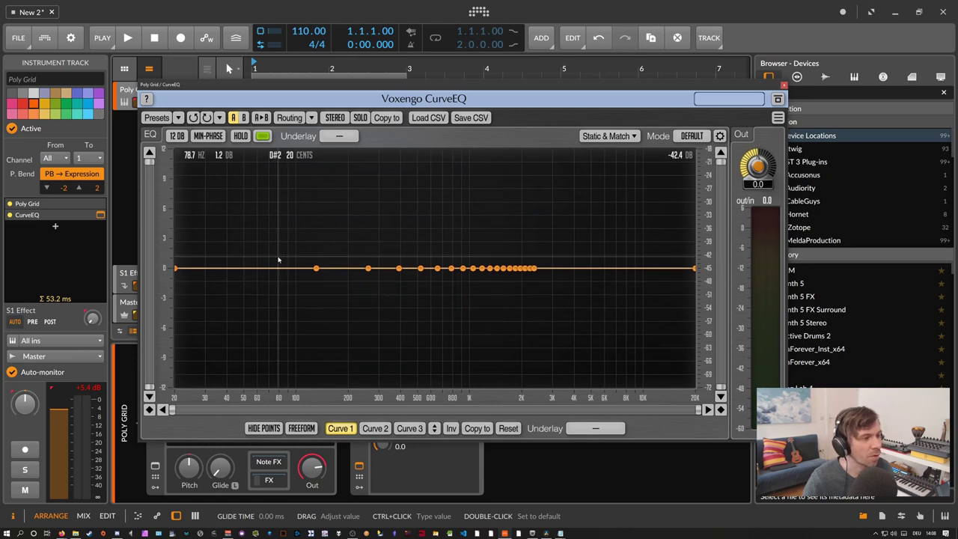
{"action": "left_click_drag", "start_coordinate": [277, 260], "coordinate": [525, 350]}
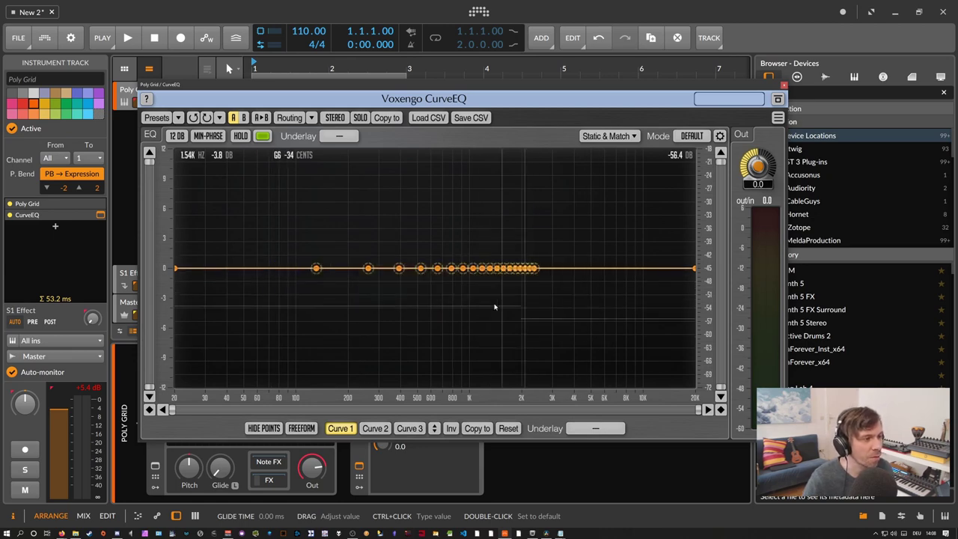
{"action": "left_click", "coordinate": [315, 242]}
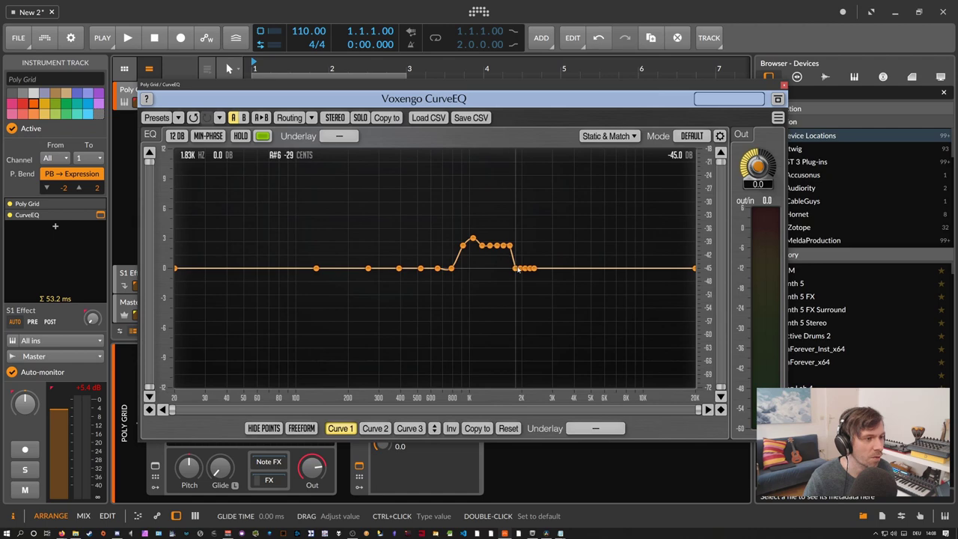
{"action": "mouse_move", "coordinate": [526, 274]}
{"action": "left_mouse_down"}
{"action": "mouse_move", "coordinate": [520, 216]}
{"action": "mouse_move", "coordinate": [496, 251]}
{"action": "mouse_move", "coordinate": [500, 228]}
{"action": "left_mouse_up"}
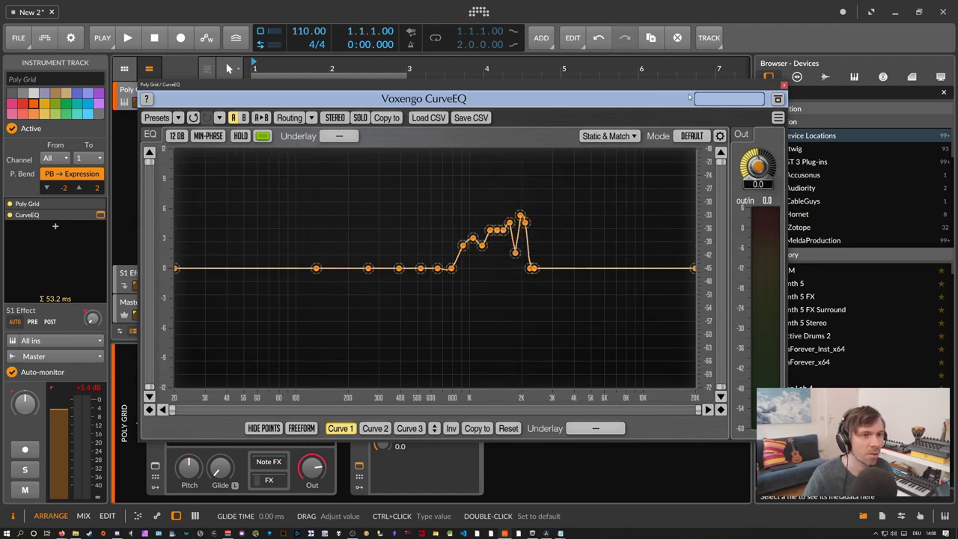
Step: Move the CurveEQ window aside, record-arm the Poly Grid track, close the grid editor, and reopen CurveEQ
{"action": "left_click_drag", "start_coordinate": [689, 96], "coordinate": [776, 100]}
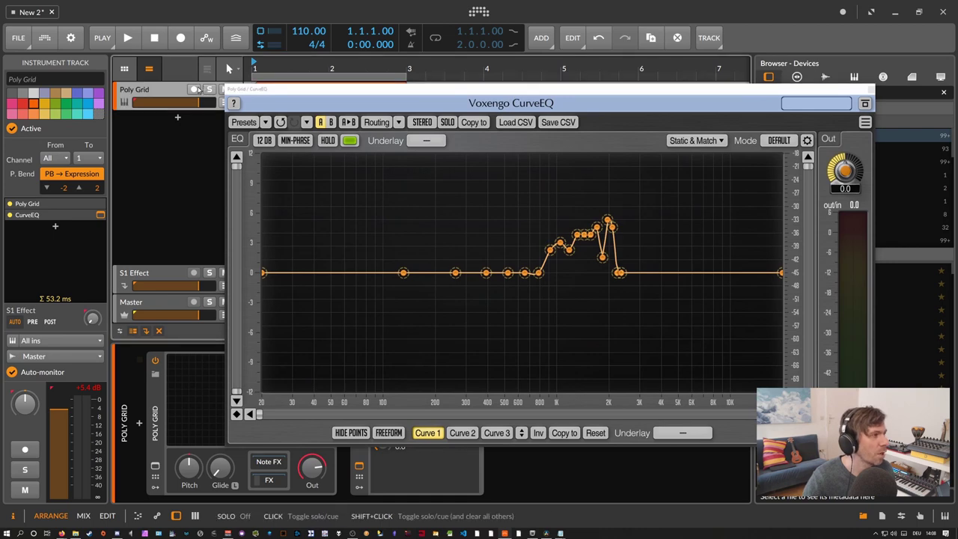
{"action": "left_click", "coordinate": [194, 89]}
{"action": "left_click", "coordinate": [212, 393]}
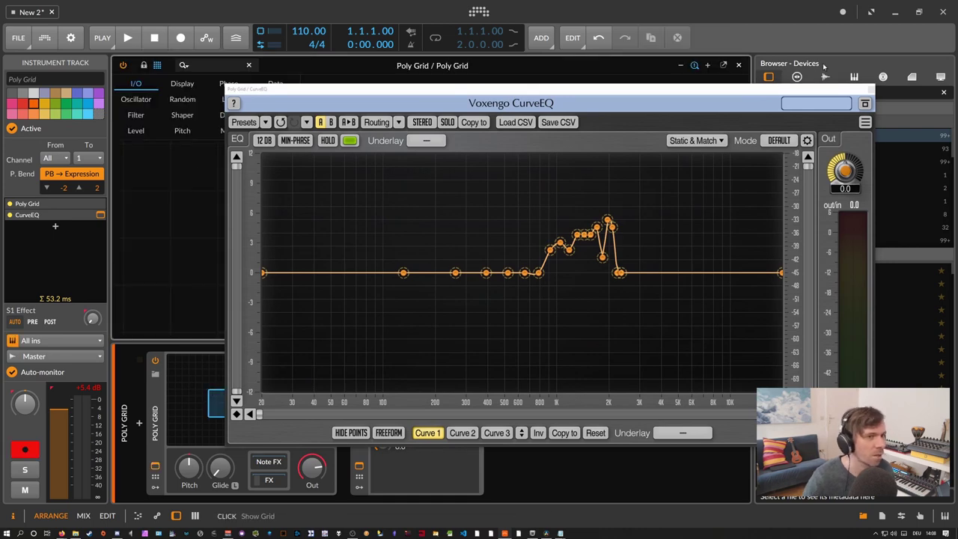
{"action": "left_click", "coordinate": [867, 90]}
{"action": "left_click", "coordinate": [738, 65]}
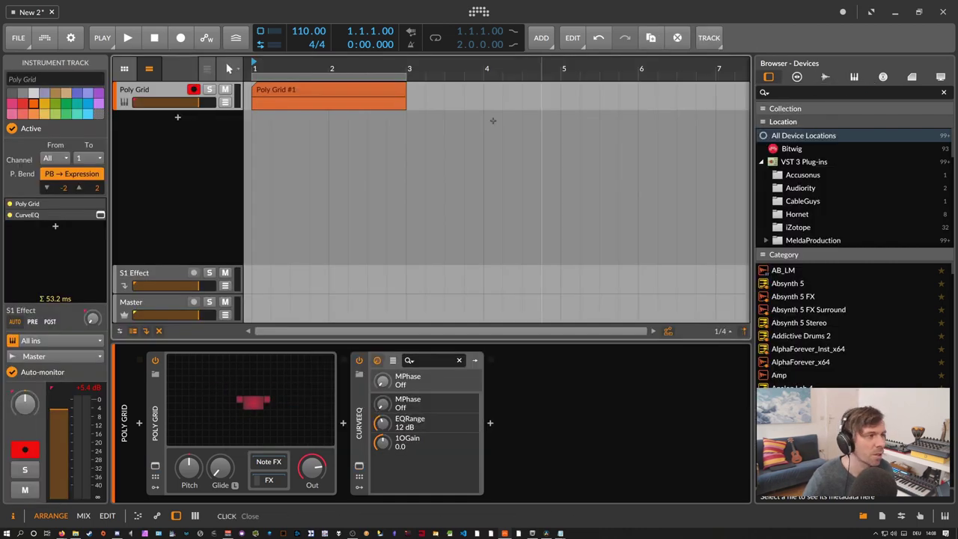
{"action": "left_click", "coordinate": [359, 465]}
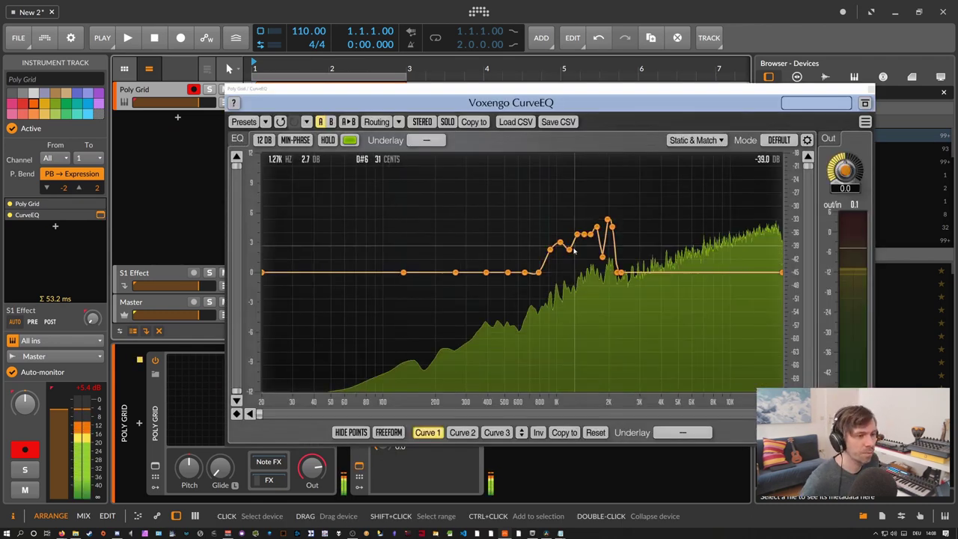
Step: Lower the harmonic points above about 1.8 kHz, and raise the 1.31 kHz point to about 10.6 dB and 1.05 kHz to about 6.8 dB
{"action": "left_click_drag", "start_coordinate": [613, 228], "coordinate": [713, 352]}
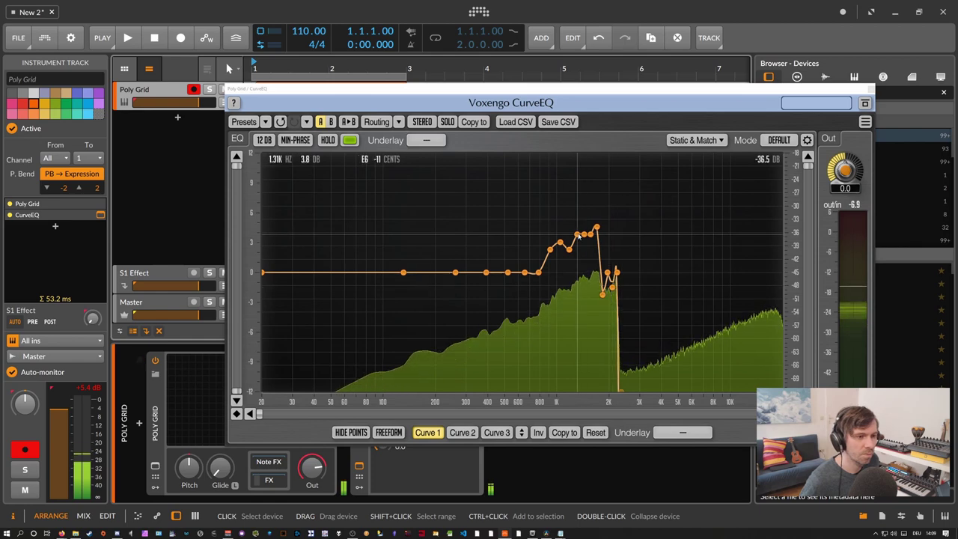
{"action": "left_click_drag", "start_coordinate": [577, 234], "coordinate": [560, 205]}
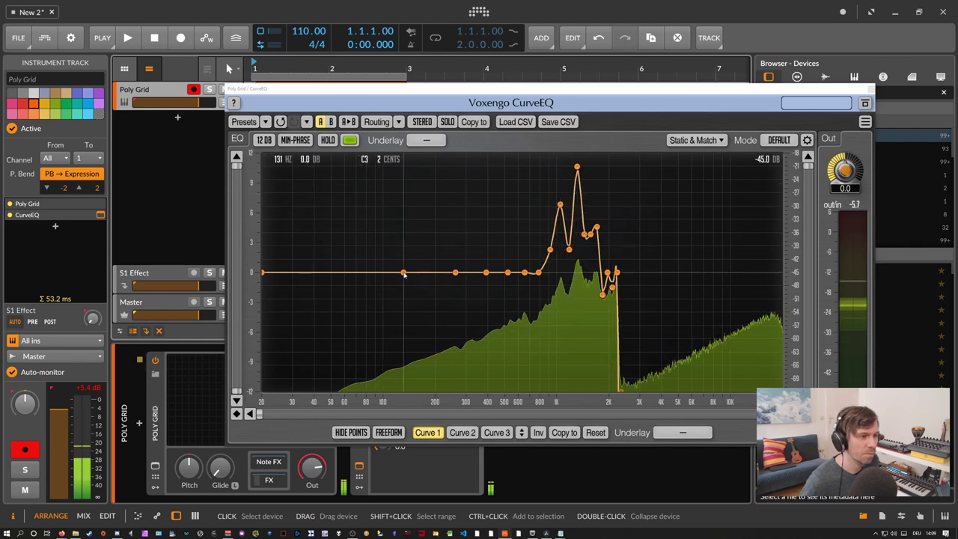
Step: Raise the 131 and 524 Hz points to about 9 and 12 dB; lower 262 Hz, 786 Hz and 1.05 kHz to about -12 dB
{"action": "left_click_drag", "start_coordinate": [404, 272], "coordinate": [404, 182]}
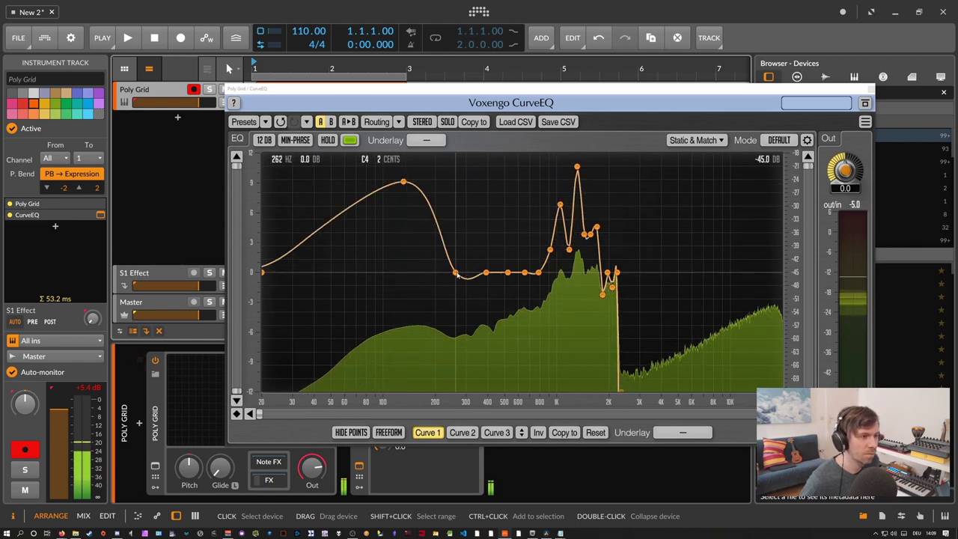
{"action": "left_click_drag", "start_coordinate": [455, 273], "coordinate": [455, 389]}
{"action": "left_click_drag", "start_coordinate": [508, 272], "coordinate": [507, 154]}
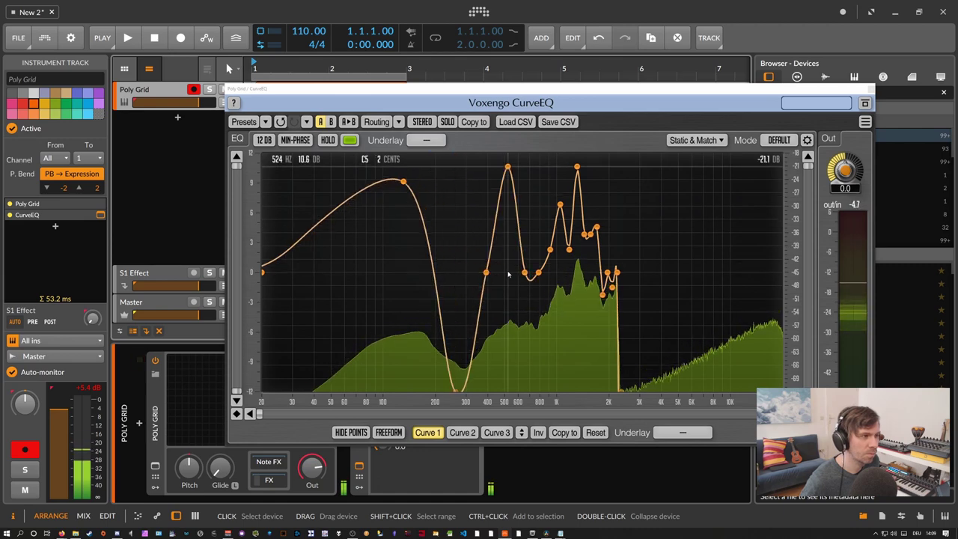
{"action": "left_click_drag", "start_coordinate": [538, 273], "coordinate": [537, 390]}
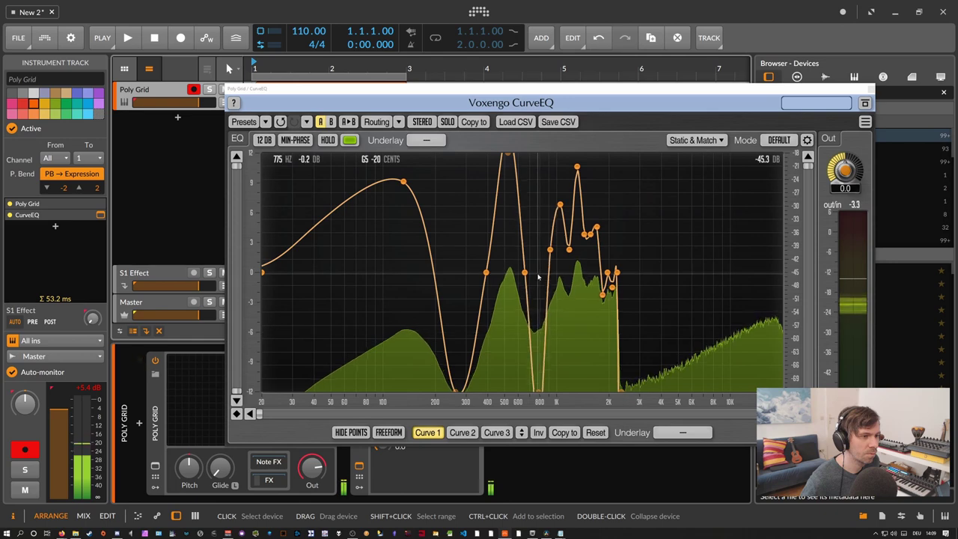
{"action": "left_click_drag", "start_coordinate": [560, 204], "coordinate": [559, 312]}
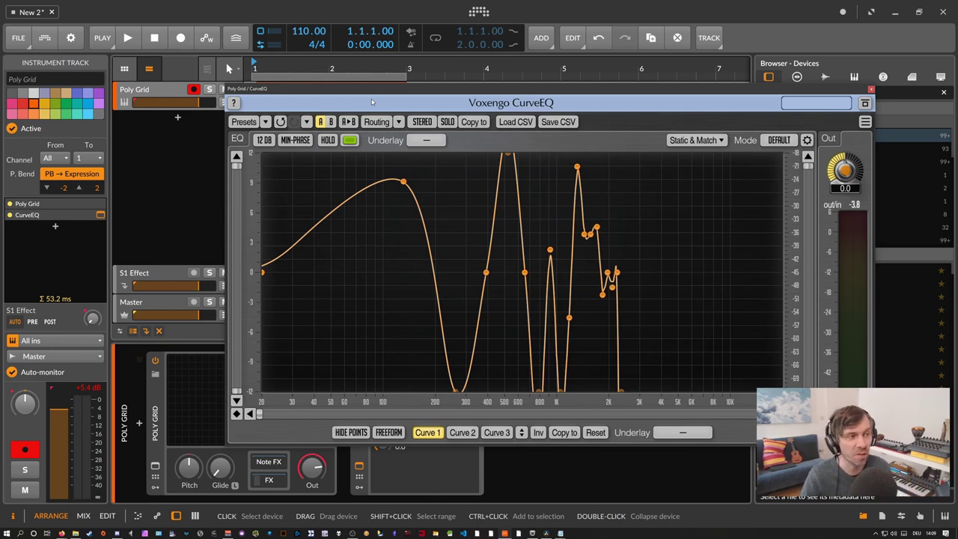
{"action": "left_click_drag", "start_coordinate": [379, 93], "coordinate": [366, 95]}
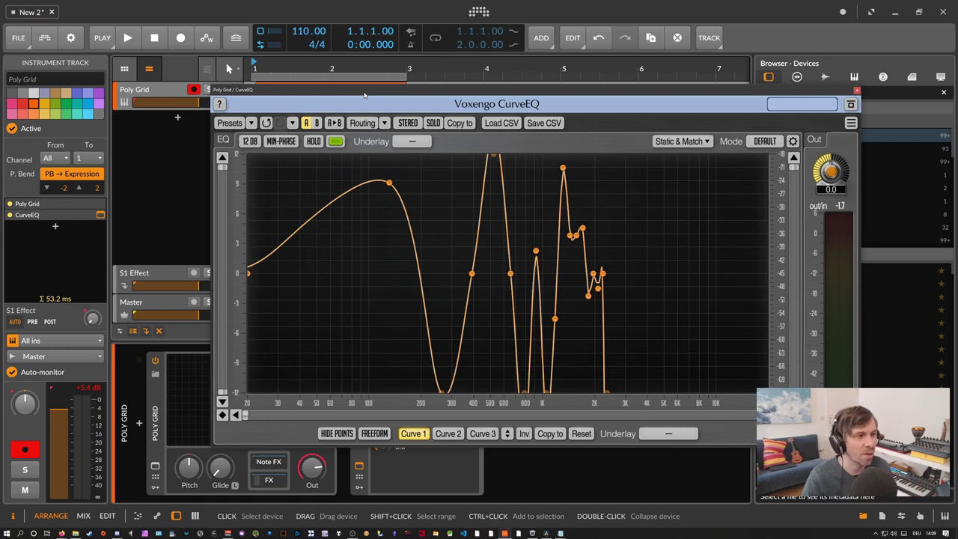
{"action": "left_click_drag", "start_coordinate": [364, 95], "coordinate": [360, 96]}
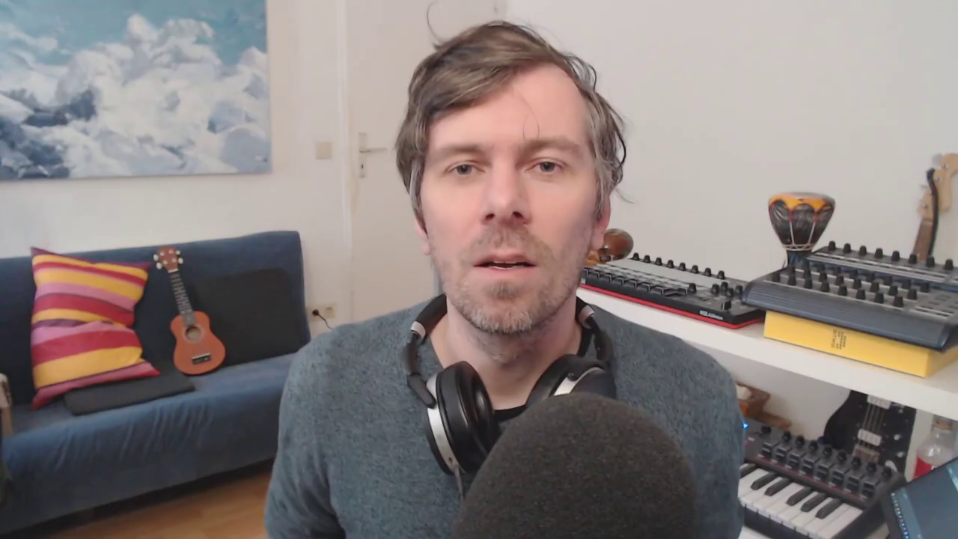